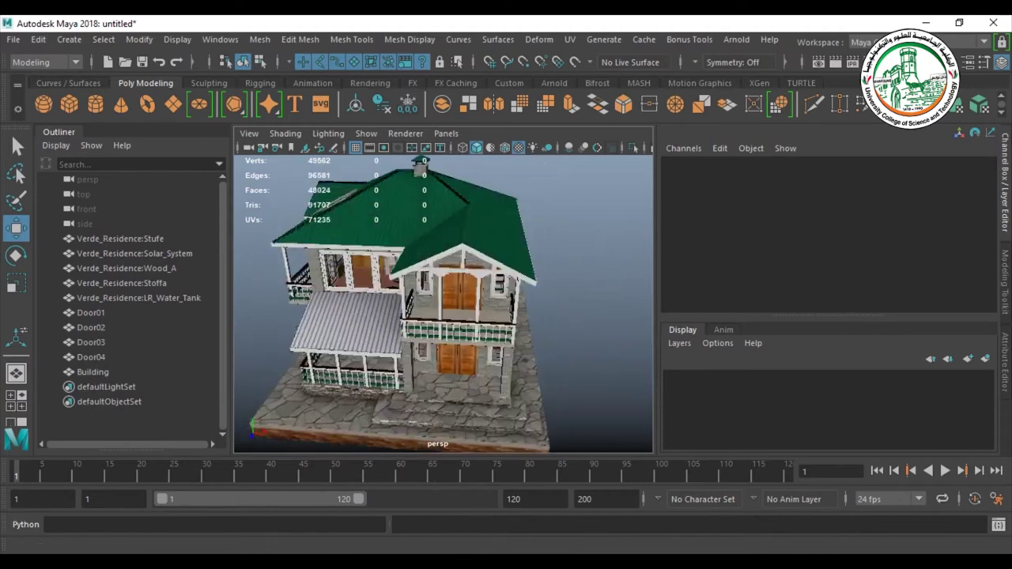
- Switch to Unity to view the SampleScene project, and return to the house model in Maya
{"action": "left_click", "coordinate": [385, 521]}
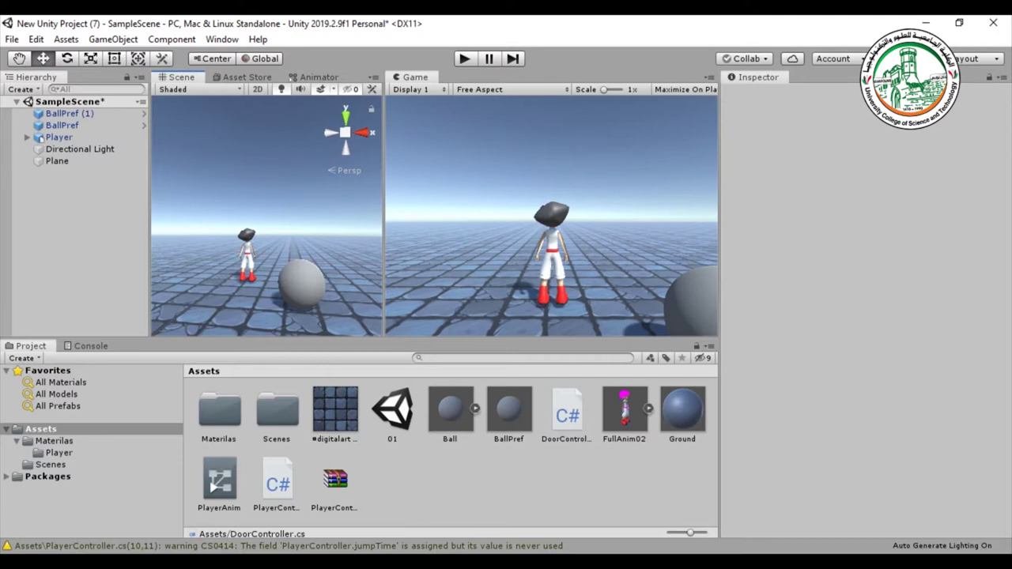
{"action": "mouse_move", "coordinate": [235, 563]}
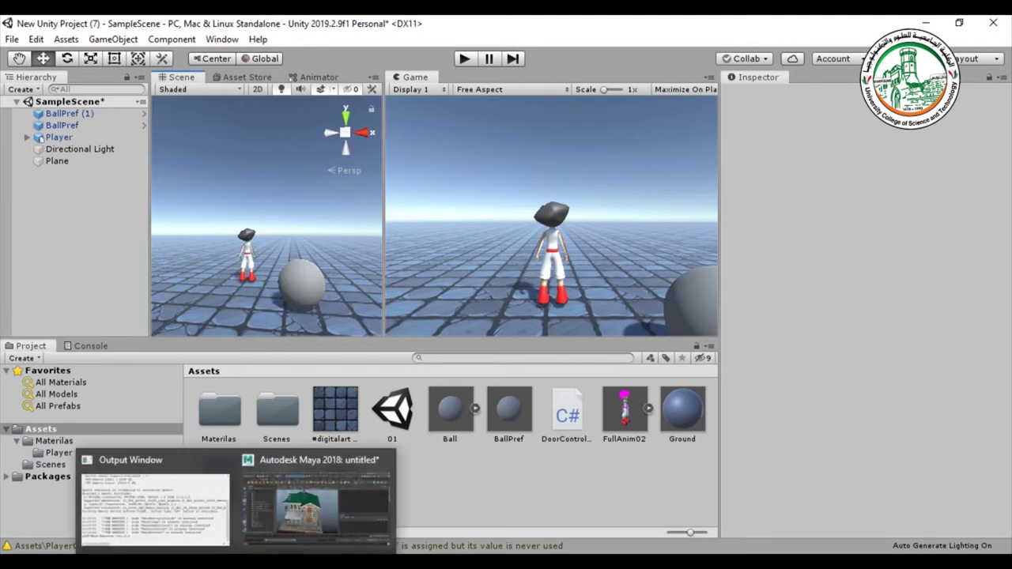
{"action": "left_click", "coordinate": [269, 524]}
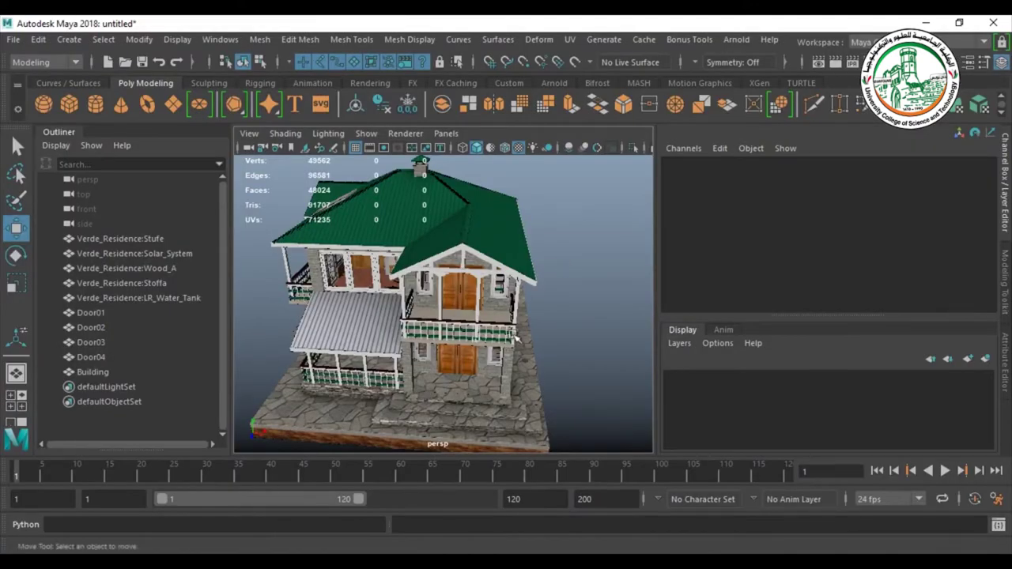
- Widen the perspective viewport and frame the Building mesh in it
{"action": "left_click_drag", "start_coordinate": [653, 238], "coordinate": [835, 237]}
{"action": "middle_click_drag", "start_coordinate": [616, 400], "coordinate": [616, 337], "text": "alt"}
{"action": "right_click_drag", "start_coordinate": [617, 337], "coordinate": [594, 188], "text": "alt"}
{"action": "left_click_drag", "start_coordinate": [595, 189], "coordinate": [581, 350], "text": "alt"}
{"action": "scroll", "coordinate": [589, 348], "scroll_direction": "up", "scroll_amount": 8}
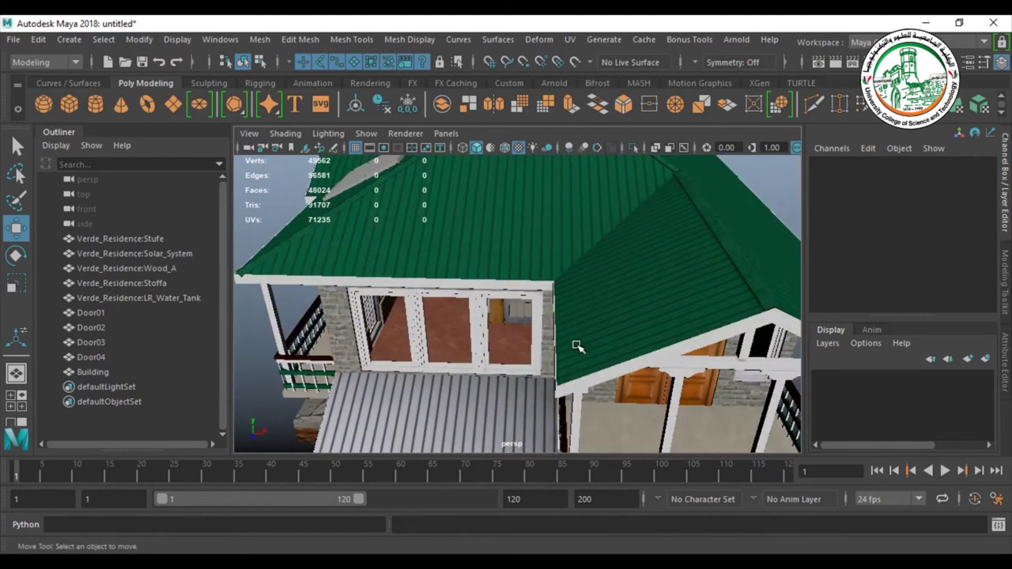
{"action": "left_click", "coordinate": [508, 238]}
{"action": "key", "text": "f"}
{"action": "left_click_drag", "start_coordinate": [485, 314], "coordinate": [379, 344], "text": "alt"}
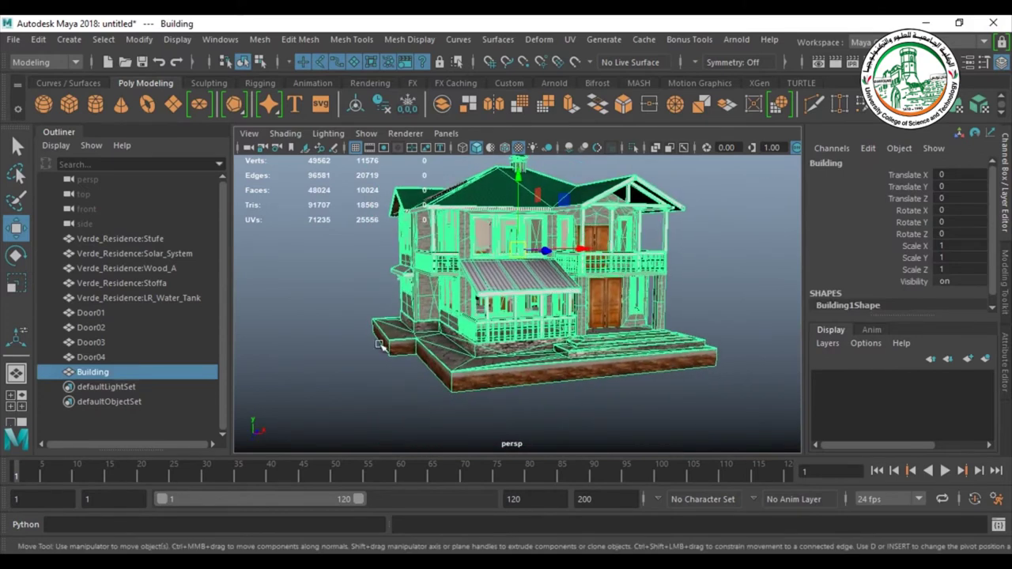
- Select the door objects Door01 to Door04 to check which parts of the house they are
{"action": "left_click", "coordinate": [92, 357]}
{"action": "left_click", "coordinate": [93, 342]}
{"action": "left_click", "coordinate": [94, 314]}
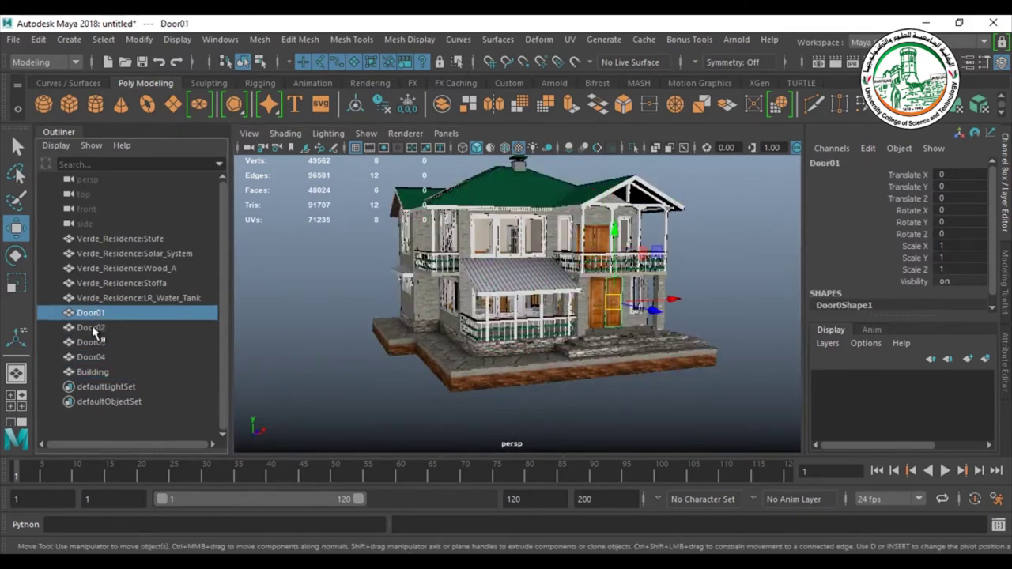
{"action": "left_click", "coordinate": [91, 357], "text": "shift"}
- Try moving the Building mesh about 1725 units along X away from the separate doors, and undo the move
{"action": "left_click_drag", "start_coordinate": [553, 284], "coordinate": [800, 253], "text": "alt"}
{"action": "key", "text": "ctrl+z"}
{"action": "left_click", "coordinate": [571, 269]}
{"action": "left_click_drag", "start_coordinate": [574, 263], "coordinate": [796, 253], "text": "alt"}
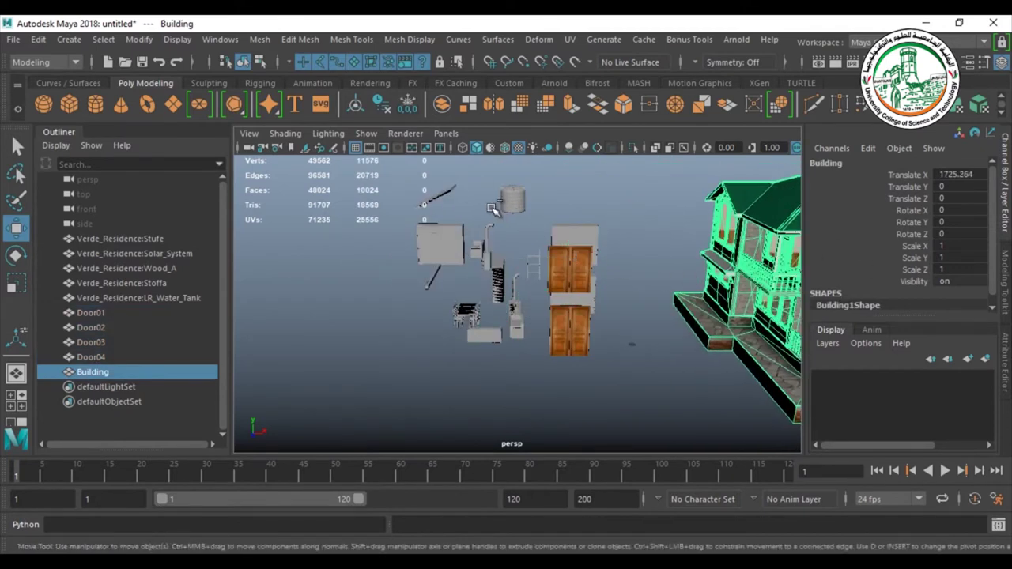
{"action": "key", "text": "ctrl+z"}
{"action": "left_click", "coordinate": [291, 312]}
{"action": "mouse_move", "coordinate": [341, 359]}
{"action": "left_mouse_down", "text": "alt"}
{"action": "mouse_move", "coordinate": [340, 383]}
{"action": "mouse_move", "coordinate": [435, 364]}
{"action": "mouse_move", "coordinate": [353, 368]}
{"action": "left_mouse_up", "text": "alt"}
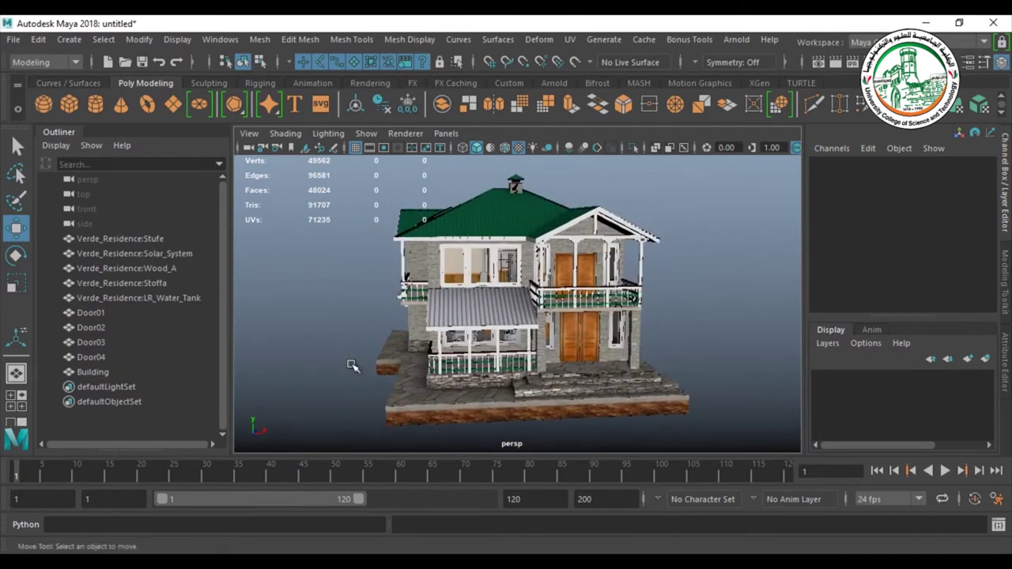
- Relocate the Building mesh's pivot to the underside face of its base
{"action": "left_click", "coordinate": [481, 204]}
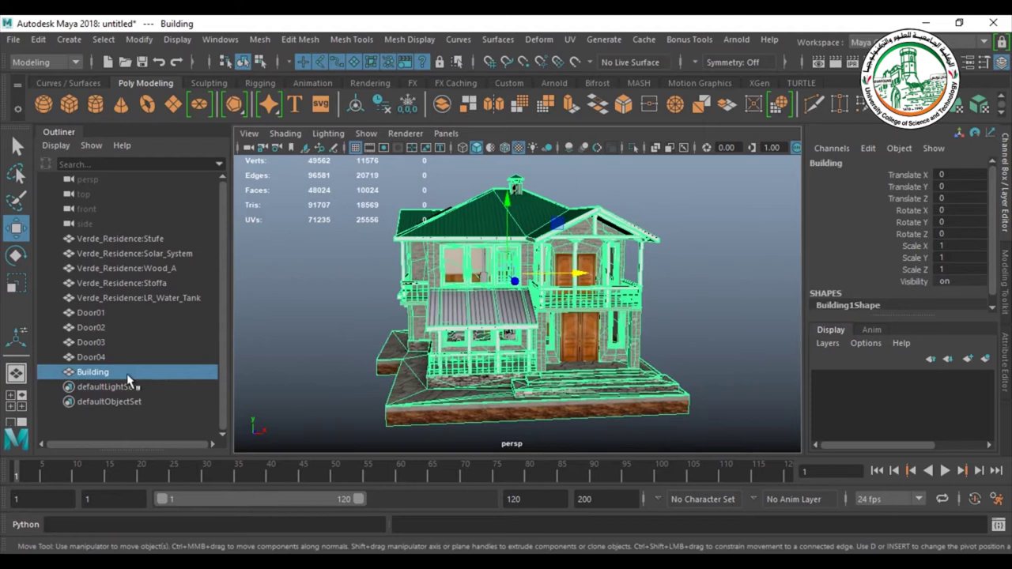
{"action": "left_click_drag", "start_coordinate": [268, 399], "coordinate": [286, 374], "text": "alt"}
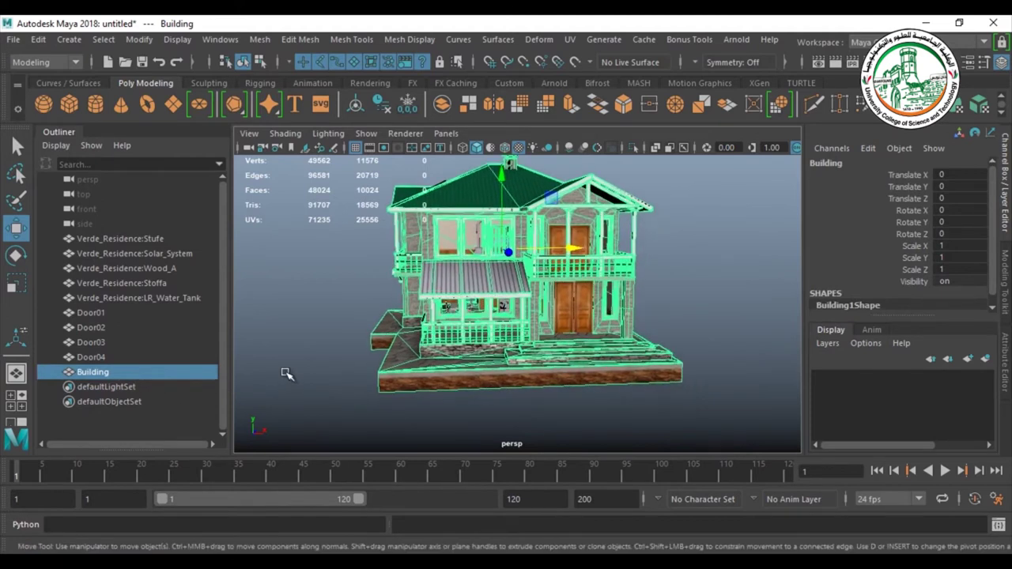
{"action": "key", "text": "d"}
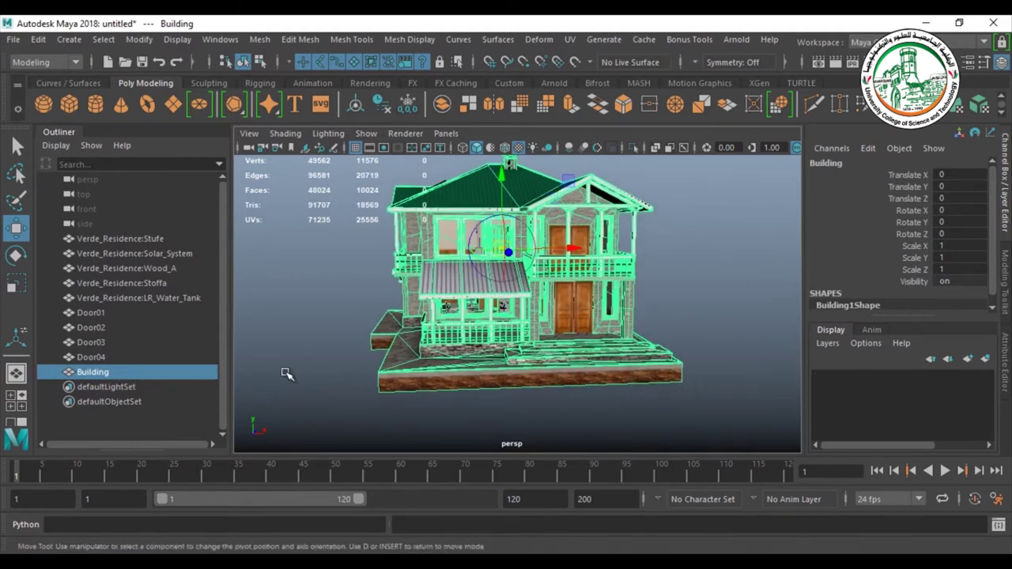
{"action": "left_click_drag", "start_coordinate": [413, 449], "coordinate": [414, 407], "text": "alt"}
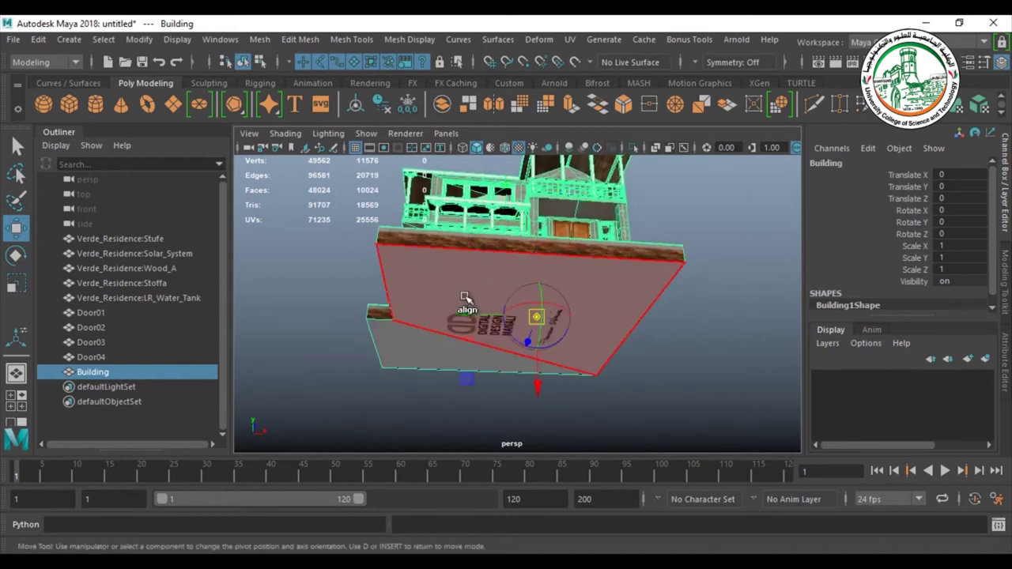
{"action": "key", "text": "d"}
{"action": "left_click_drag", "start_coordinate": [465, 298], "coordinate": [468, 366], "text": "alt"}
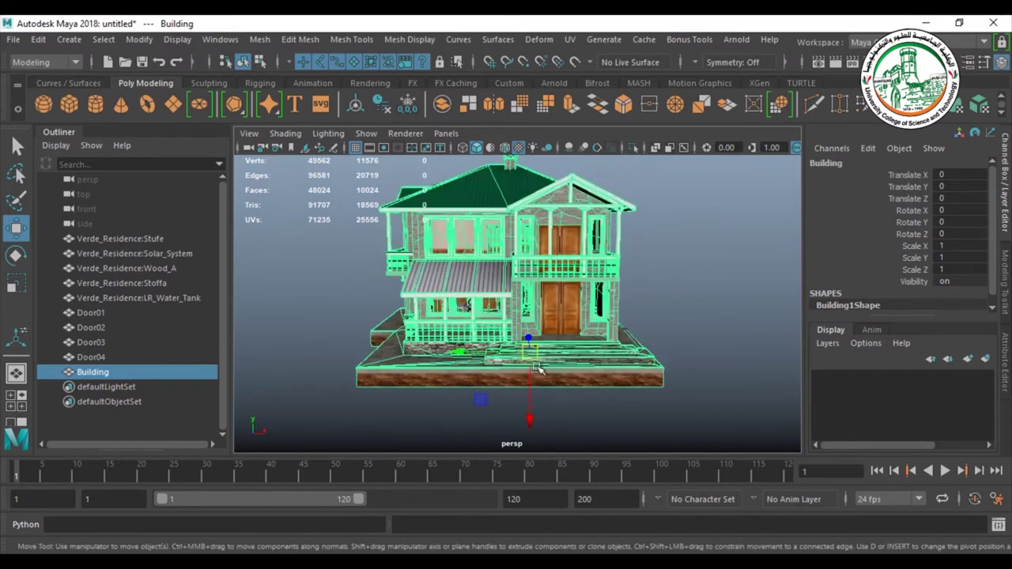
- Isolate the ground-floor door Door01, place its pivot on the outer vertical side face, and exit isolation
{"action": "scroll", "coordinate": [579, 353], "scroll_direction": "up", "scroll_amount": 5}
{"action": "left_click_drag", "start_coordinate": [578, 354], "coordinate": [587, 310], "text": "alt"}
{"action": "left_click", "coordinate": [581, 387]}
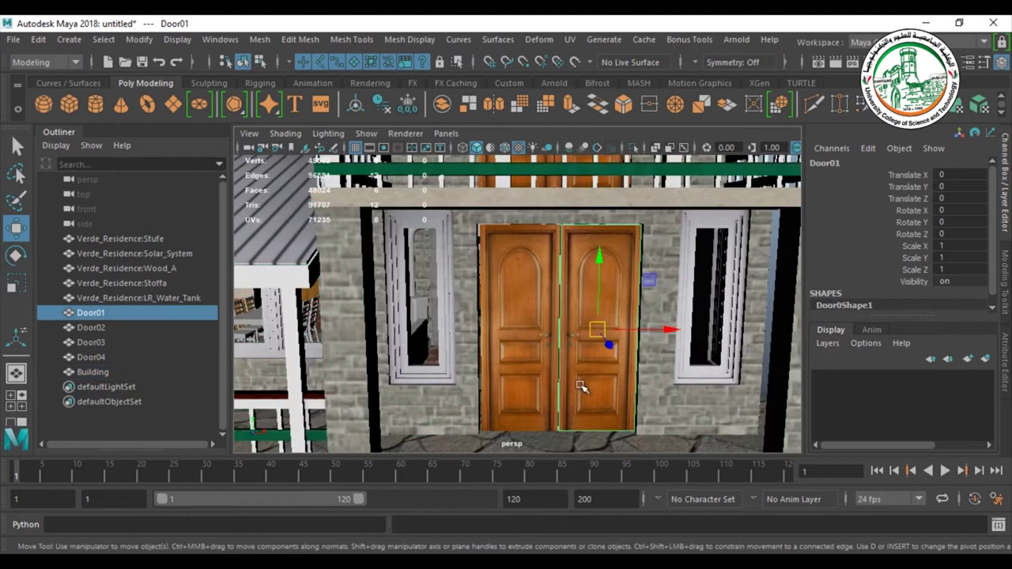
{"action": "key", "text": "ctrl+1"}
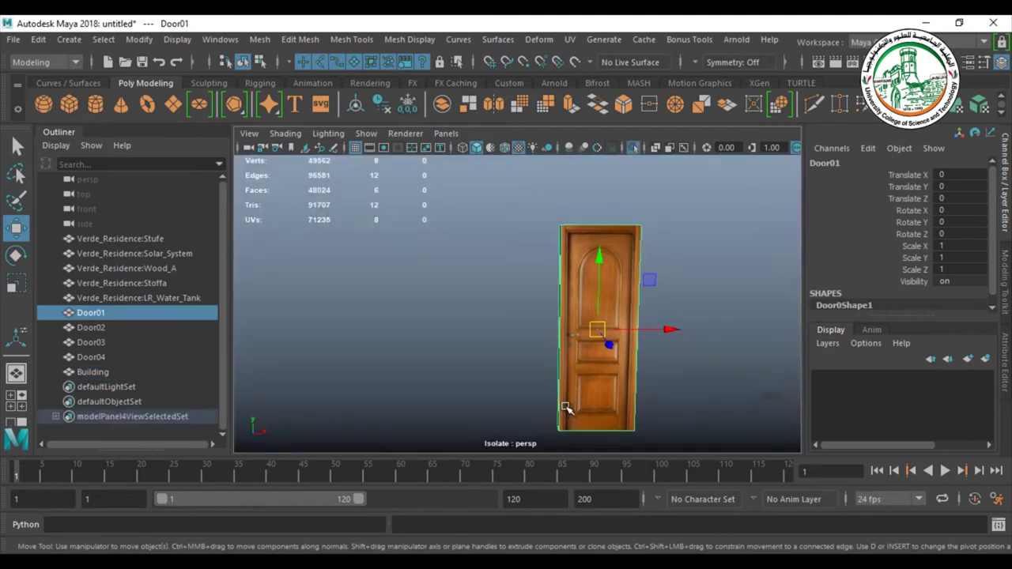
{"action": "left_click_drag", "start_coordinate": [566, 405], "coordinate": [543, 400], "text": "alt"}
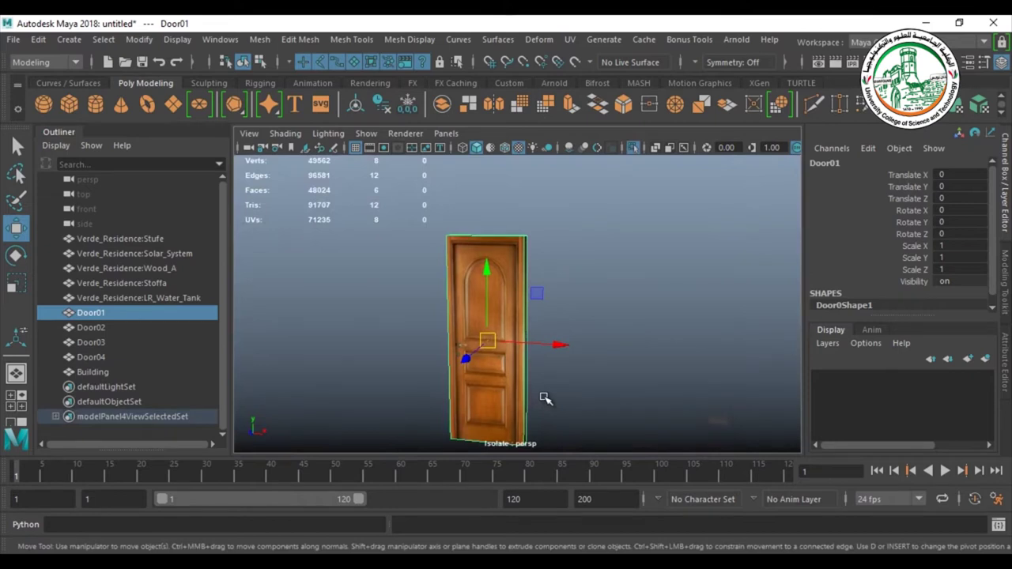
{"action": "key", "text": "d"}
{"action": "left_click_drag", "start_coordinate": [553, 395], "coordinate": [571, 377], "text": "alt"}
{"action": "left_click", "coordinate": [512, 345]}
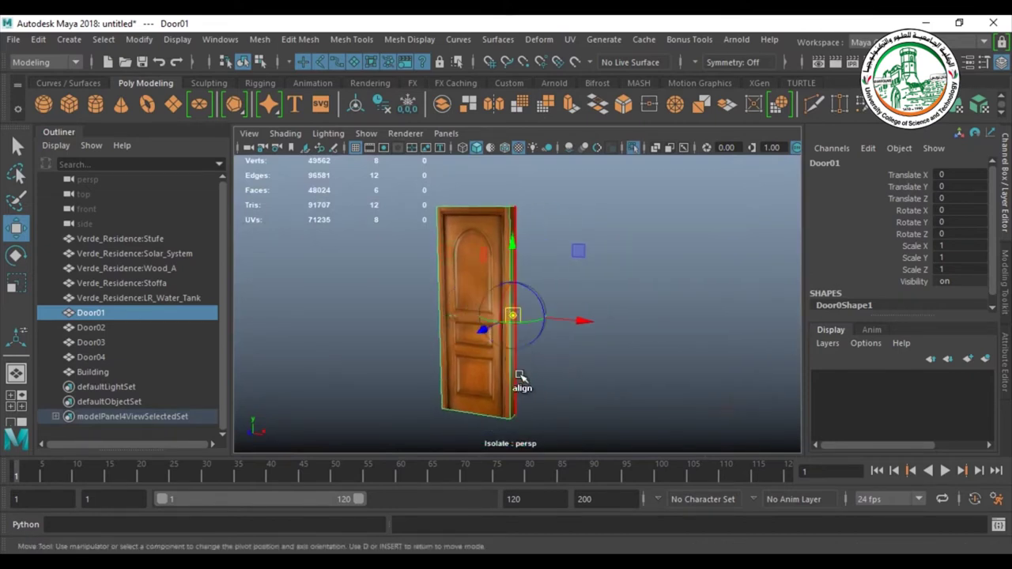
{"action": "key", "text": "d"}
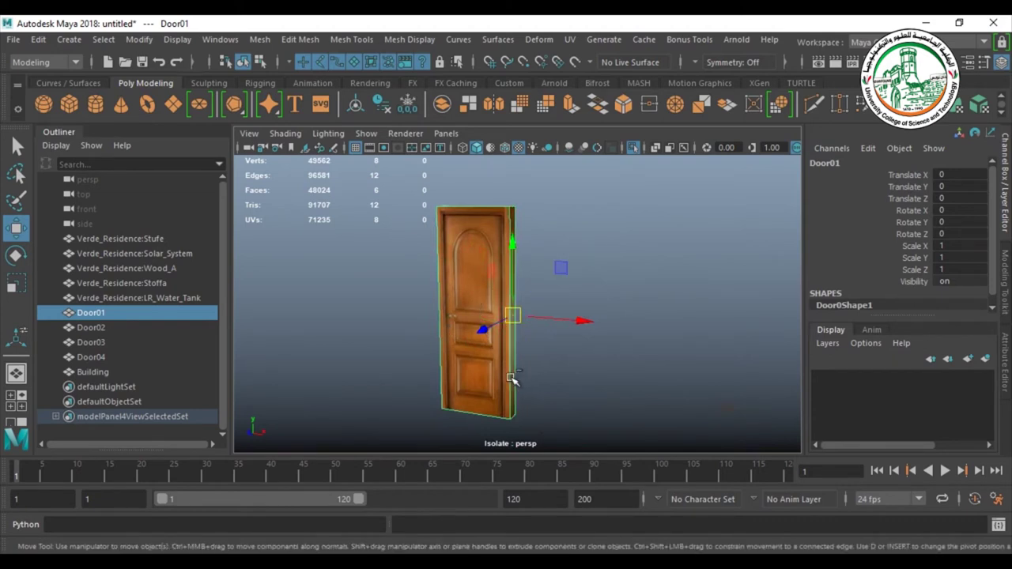
{"action": "key", "text": "ctrl+1"}
- Isolate the adjacent ground-floor door Door02, place its pivot on its outer vertical side, and exit isolation
{"action": "left_click_drag", "start_coordinate": [470, 377], "coordinate": [490, 370], "text": "alt"}
{"action": "left_click", "coordinate": [470, 361]}
{"action": "key", "text": "ctrl+1"}
{"action": "key", "text": "d"}
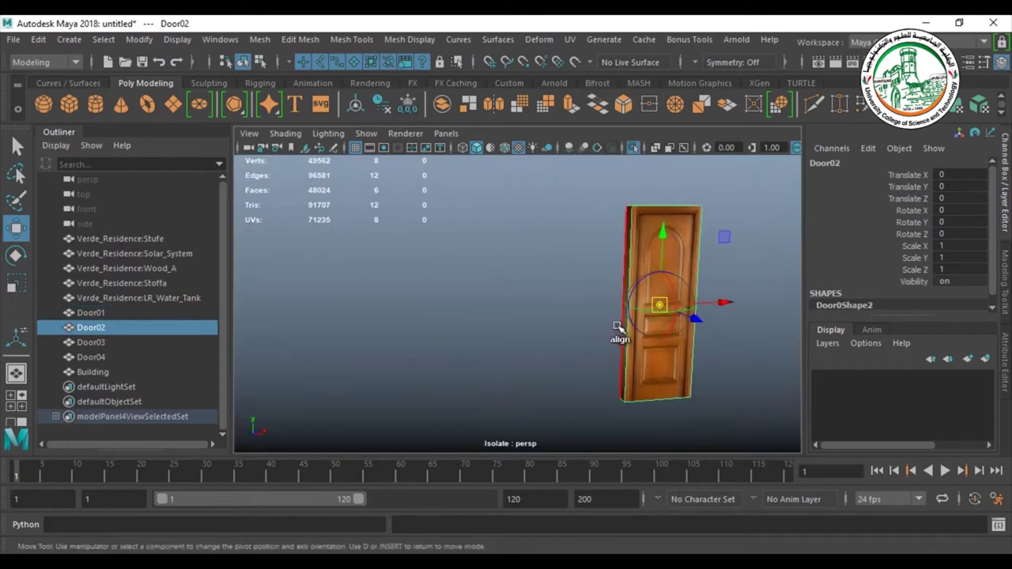
{"action": "left_click", "coordinate": [623, 333]}
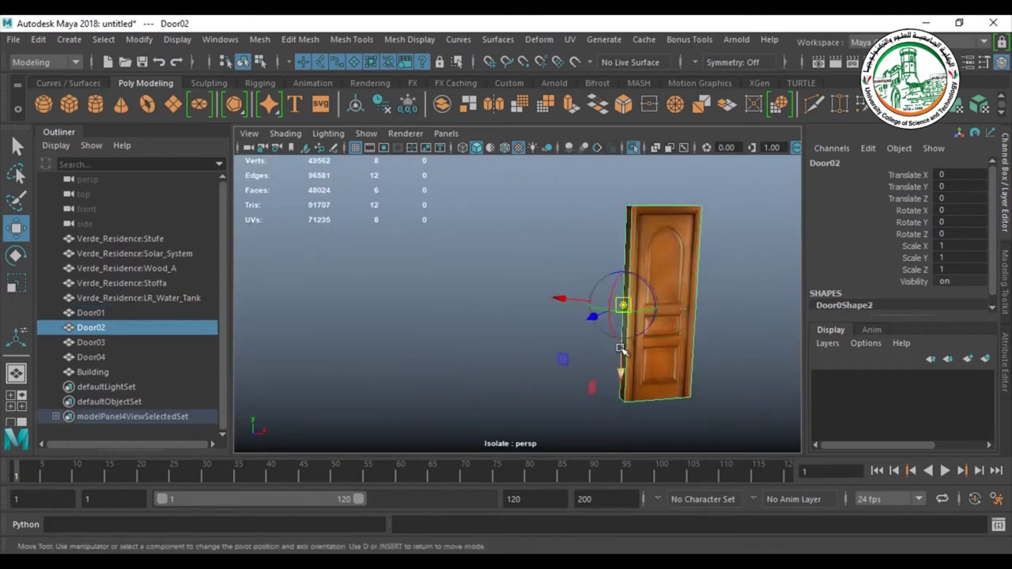
{"action": "left_click", "coordinate": [629, 239]}
{"action": "key", "text": "d"}
{"action": "key", "text": "ctrl+1"}
- Isolate the upper balcony door Door03, place its pivot on the outer vertical side face, and exit isolation
{"action": "middle_click_drag", "start_coordinate": [630, 243], "coordinate": [464, 479], "text": "alt"}
{"action": "left_click", "coordinate": [429, 370]}
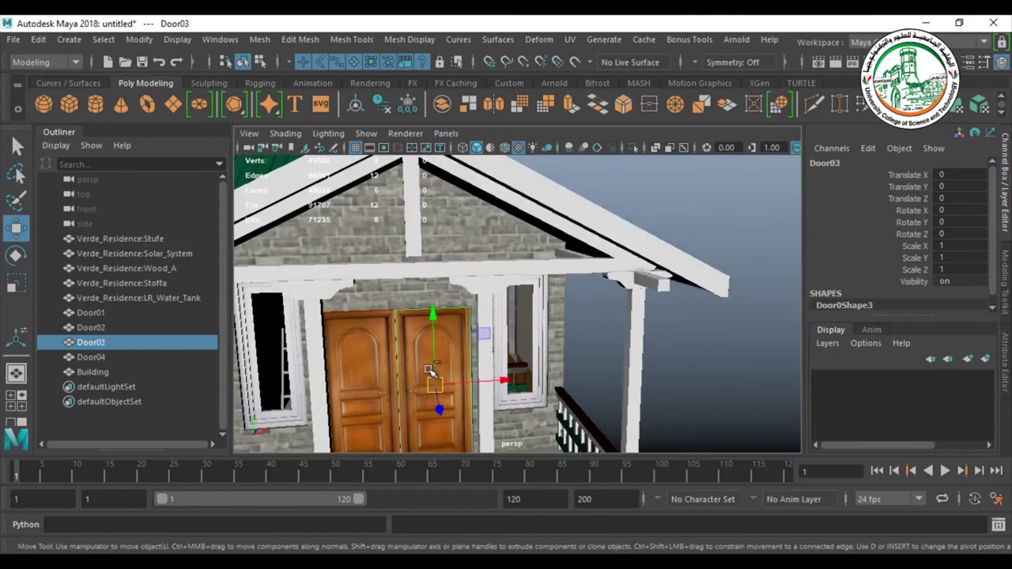
{"action": "key", "text": "ctrl+1"}
{"action": "key", "text": "d"}
{"action": "left_click_drag", "start_coordinate": [501, 388], "coordinate": [470, 361], "text": "alt"}
{"action": "left_click", "coordinate": [319, 291]}
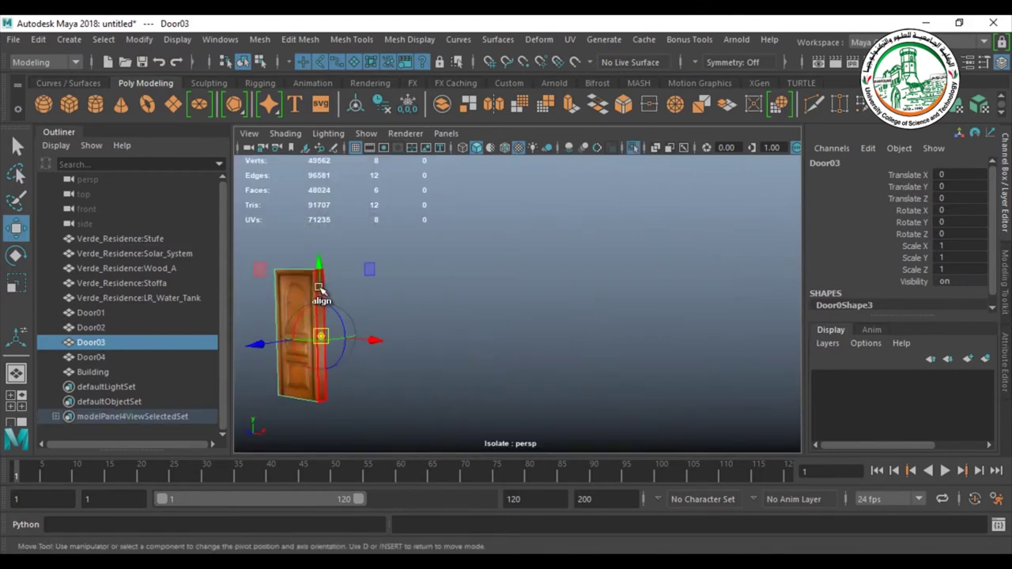
{"action": "key", "text": "d"}
{"action": "key", "text": "ctrl+1"}
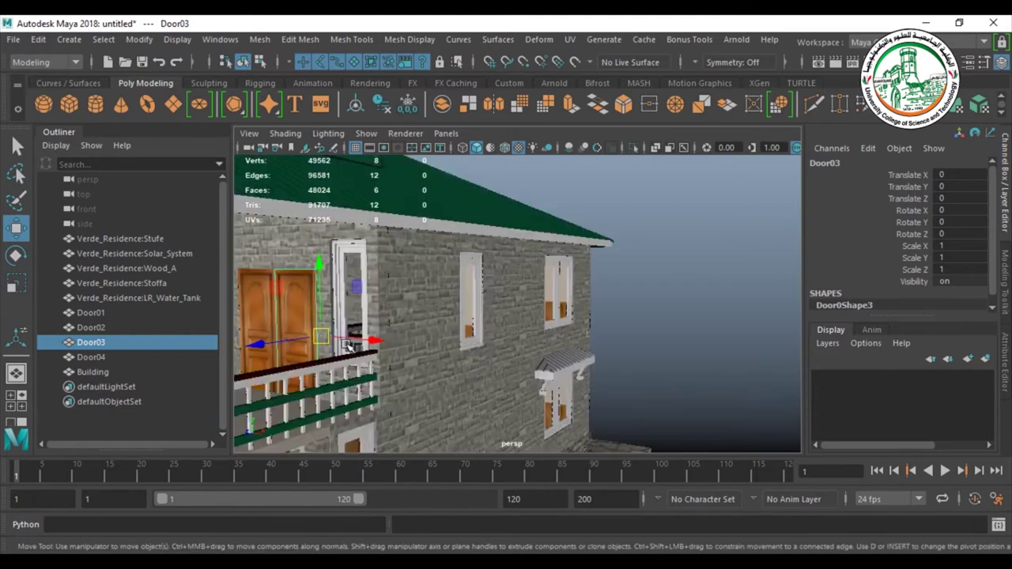
- Isolate the other balcony door Door04, place its pivot on its outer vertical side face, and exit isolation
{"action": "middle_click_drag", "start_coordinate": [342, 340], "coordinate": [399, 343], "text": "alt"}
{"action": "left_click_drag", "start_coordinate": [316, 335], "coordinate": [356, 336], "text": "alt"}
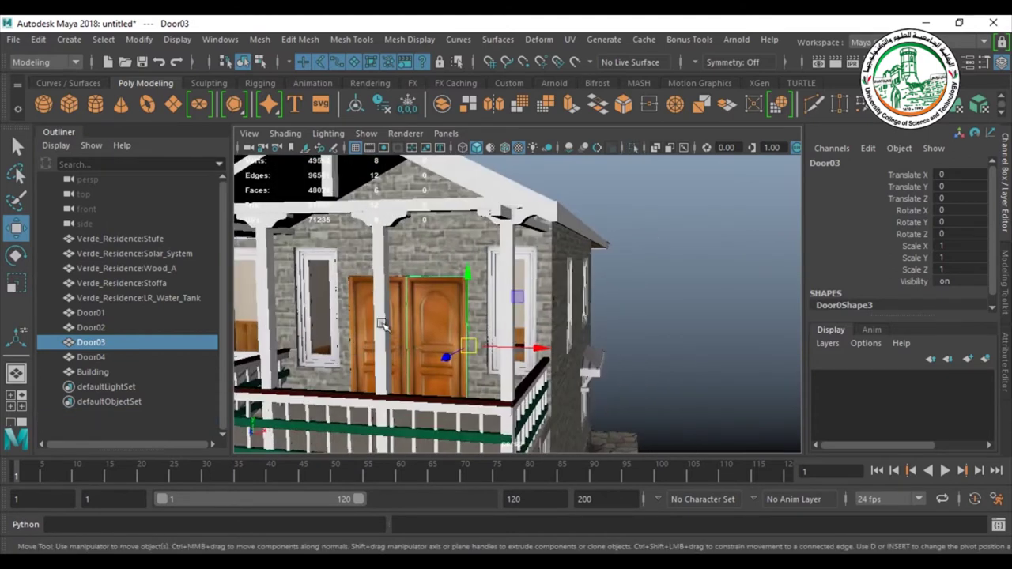
{"action": "left_click", "coordinate": [363, 320]}
{"action": "key", "text": "ctrl+1"}
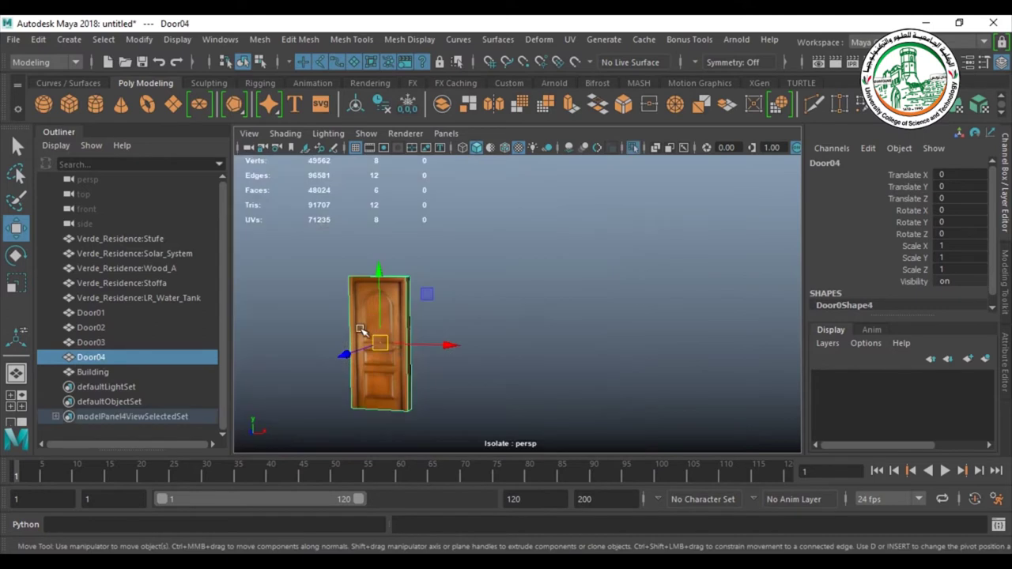
{"action": "key", "text": "f"}
{"action": "key", "text": "d"}
{"action": "left_click_drag", "start_coordinate": [407, 356], "coordinate": [543, 348], "text": "alt"}
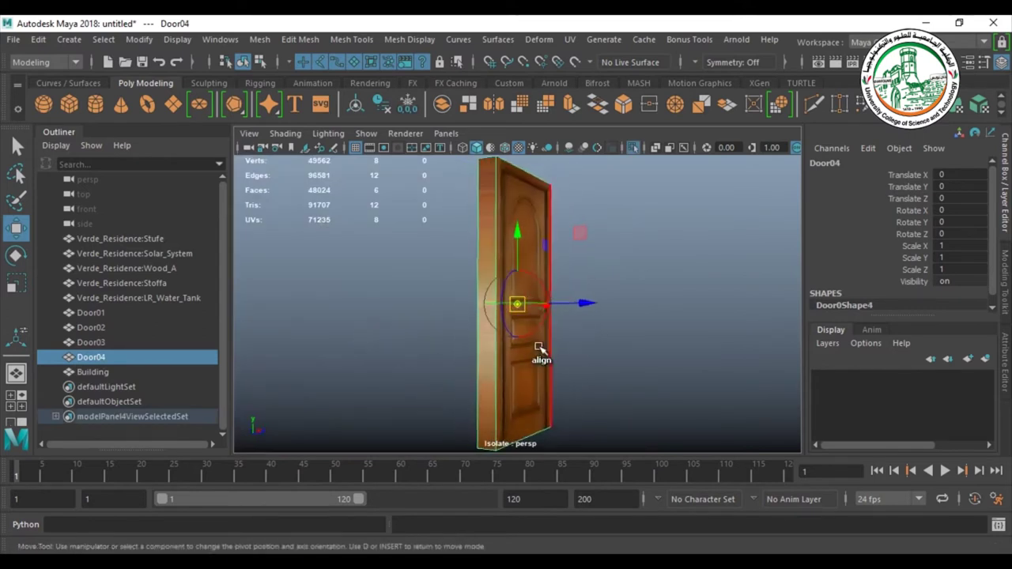
{"action": "left_click", "coordinate": [485, 366]}
{"action": "key", "text": "d"}
{"action": "key", "text": "ctrl+1"}
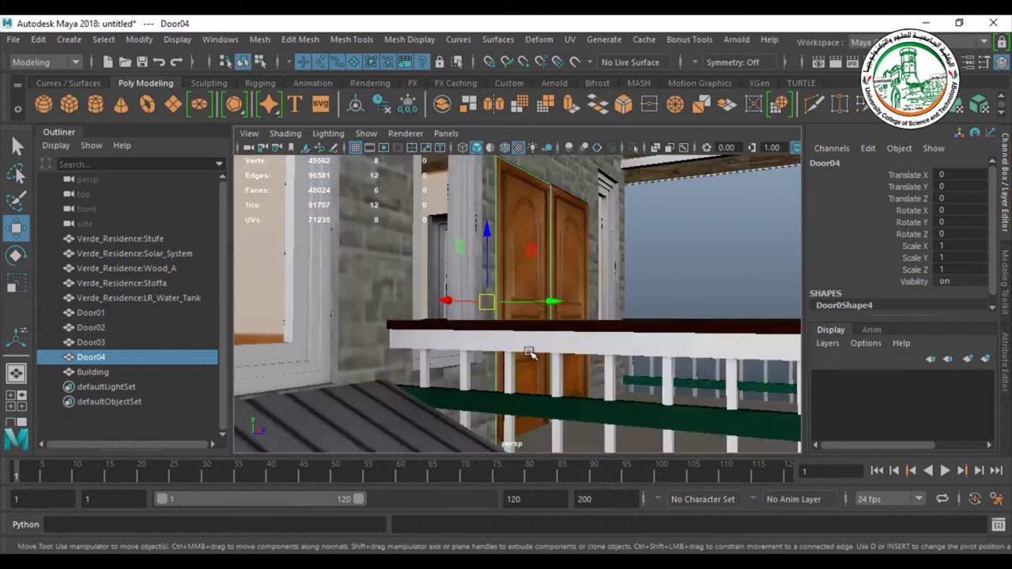
- Try rotating the balcony door Door03 about 39° around Y on its side pivot, and undo the rotation
{"action": "scroll", "coordinate": [529, 352], "scroll_direction": "down", "scroll_amount": 5}
{"action": "left_click_drag", "start_coordinate": [551, 368], "coordinate": [452, 394], "text": "alt"}
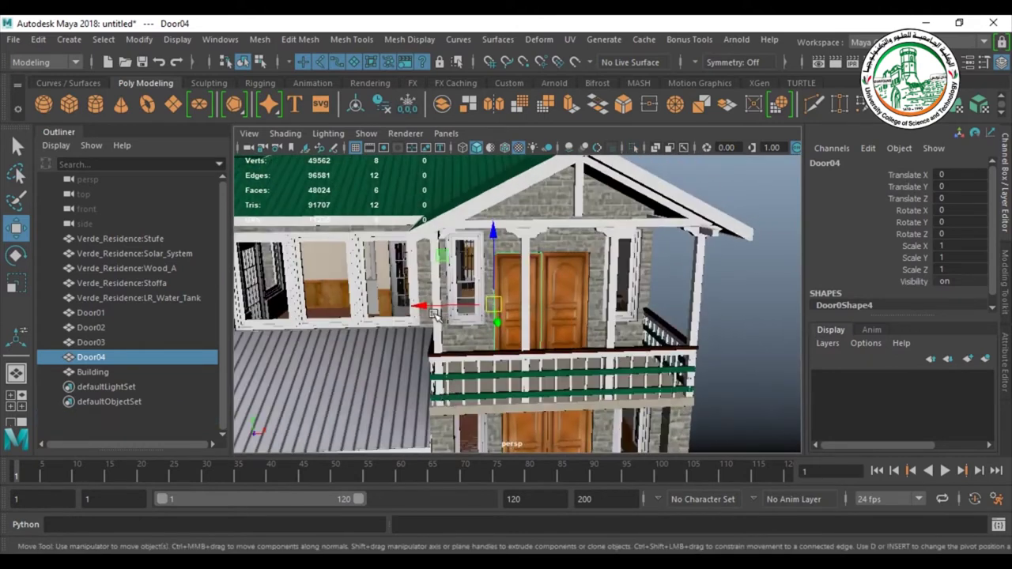
{"action": "left_click", "coordinate": [16, 255]}
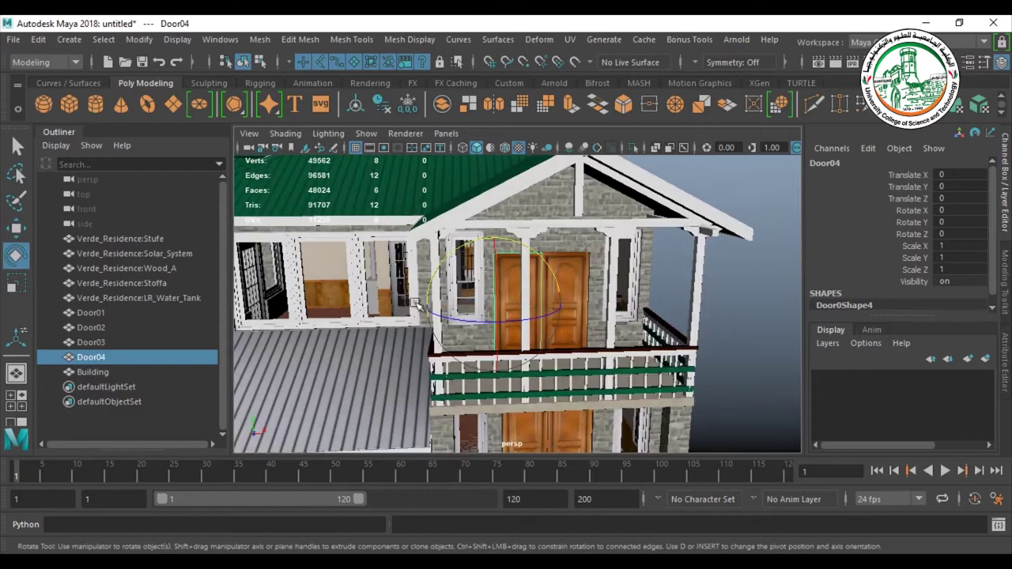
{"action": "left_click", "coordinate": [561, 316]}
{"action": "left_click_drag", "start_coordinate": [559, 318], "coordinate": [613, 305]}
{"action": "key", "text": "ctrl+z"}
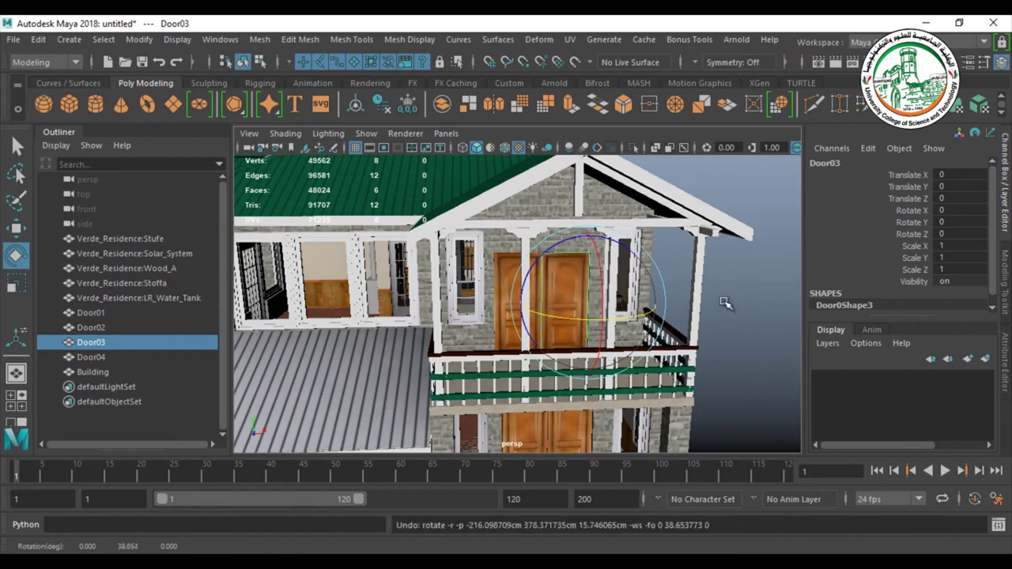
{"action": "left_click", "coordinate": [762, 291]}
- Try rotating Door03 about 42° around Y with its pivot centred, and undo both the rotation and the pivot change
{"action": "left_click", "coordinate": [571, 301]}
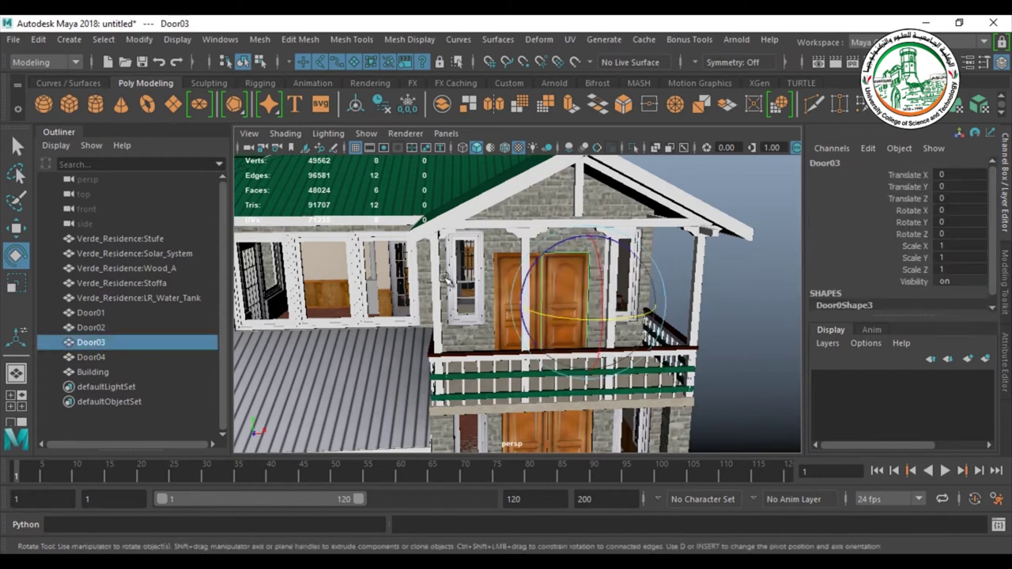
{"action": "left_click", "coordinate": [358, 107]}
{"action": "left_click_drag", "start_coordinate": [524, 310], "coordinate": [568, 307]}
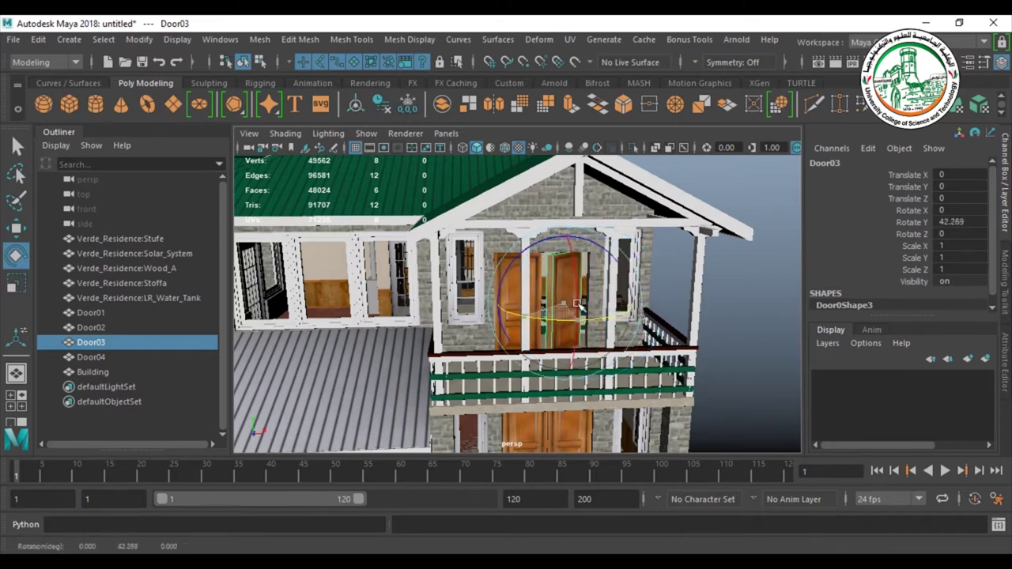
{"action": "key", "text": "ctrl+z"}
{"action": "key", "text": "ctrl+z"}
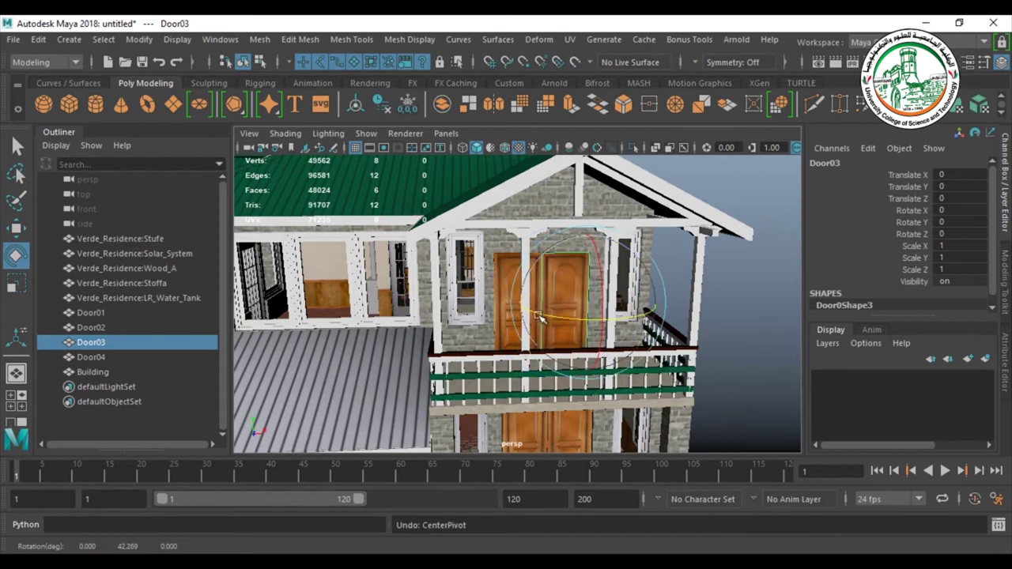
- Try rotating Door03 about 66° around Y on its restored side pivot, undo it, and frame the whole house
{"action": "left_click_drag", "start_coordinate": [578, 308], "coordinate": [629, 310]}
{"action": "key", "text": "ctrl+z"}
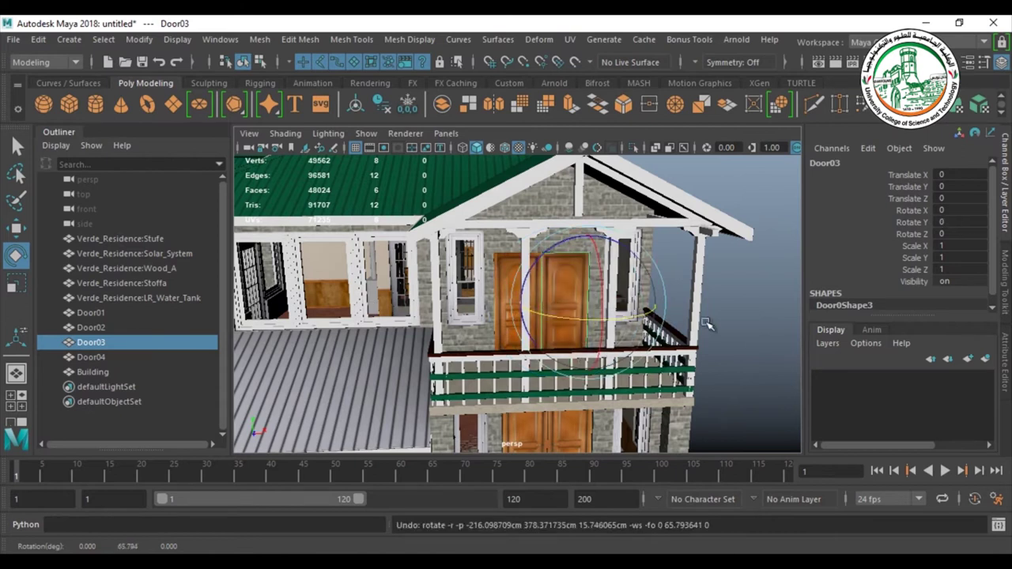
{"action": "left_click", "coordinate": [724, 324]}
{"action": "key", "text": "a"}
{"action": "left_click_drag", "start_coordinate": [616, 345], "coordinate": [643, 334], "text": "alt"}
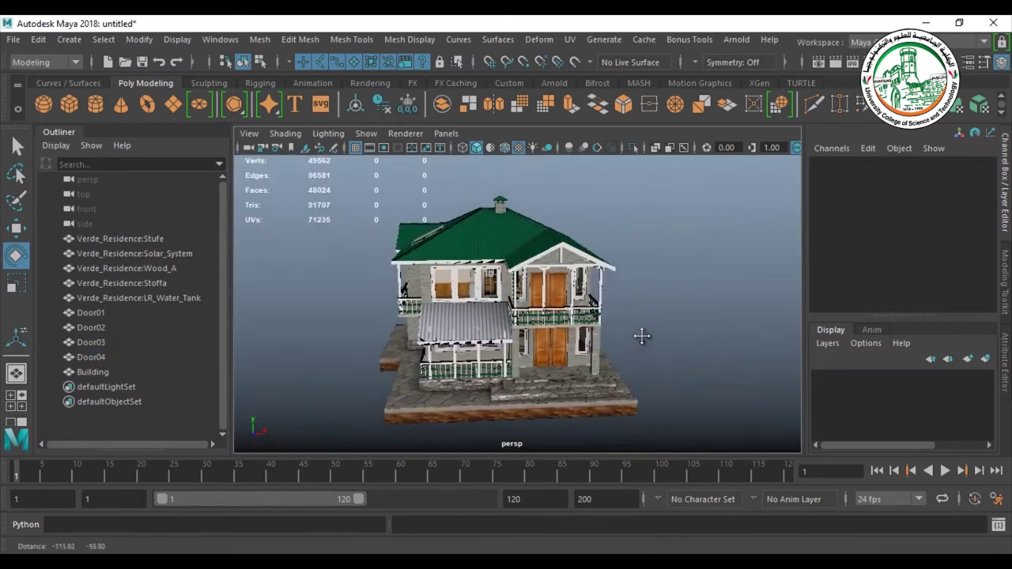
{"action": "scroll", "coordinate": [585, 308], "scroll_direction": "up", "scroll_amount": 8}
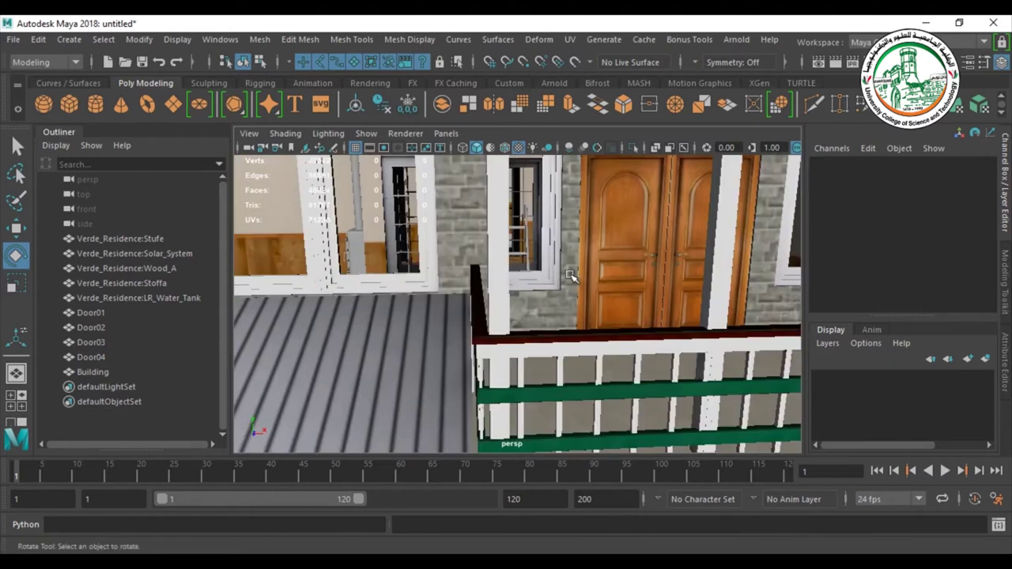
{"action": "left_click", "coordinate": [627, 249]}
{"action": "key", "text": "a"}
{"action": "scroll", "coordinate": [656, 247], "scroll_direction": "down", "scroll_amount": 4}
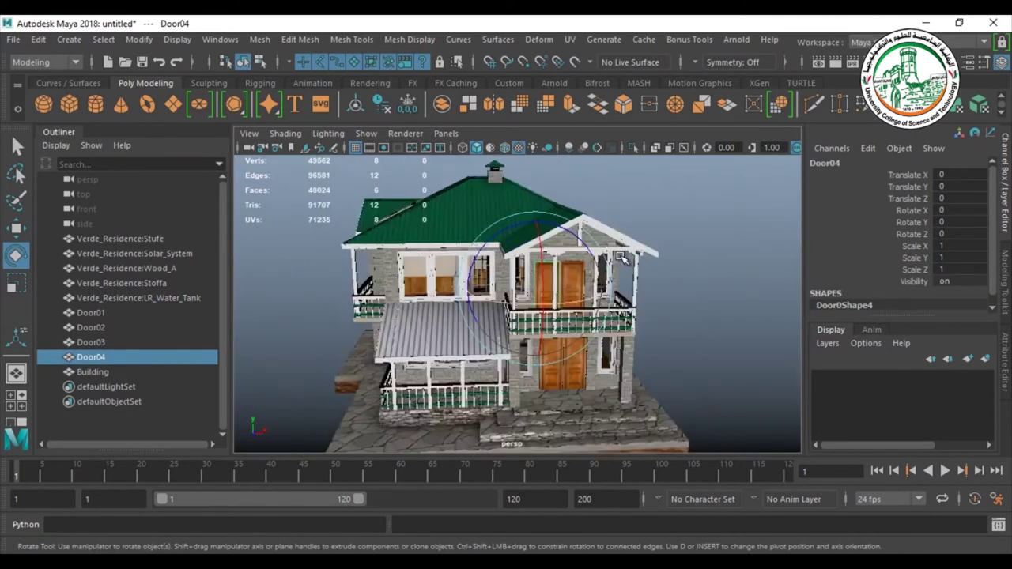
{"action": "left_click", "coordinate": [660, 246]}
{"action": "left_click_drag", "start_coordinate": [670, 191], "coordinate": [318, 460]}
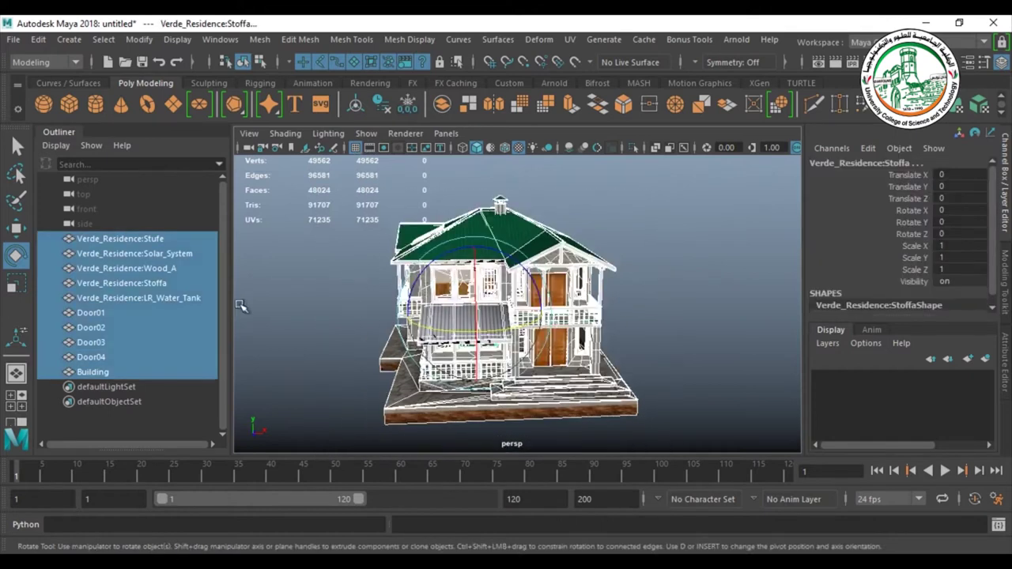
- Select the Building together with Door01, Door02, Door03 and Door04, and bake their pivots
{"action": "left_click", "coordinate": [95, 373]}
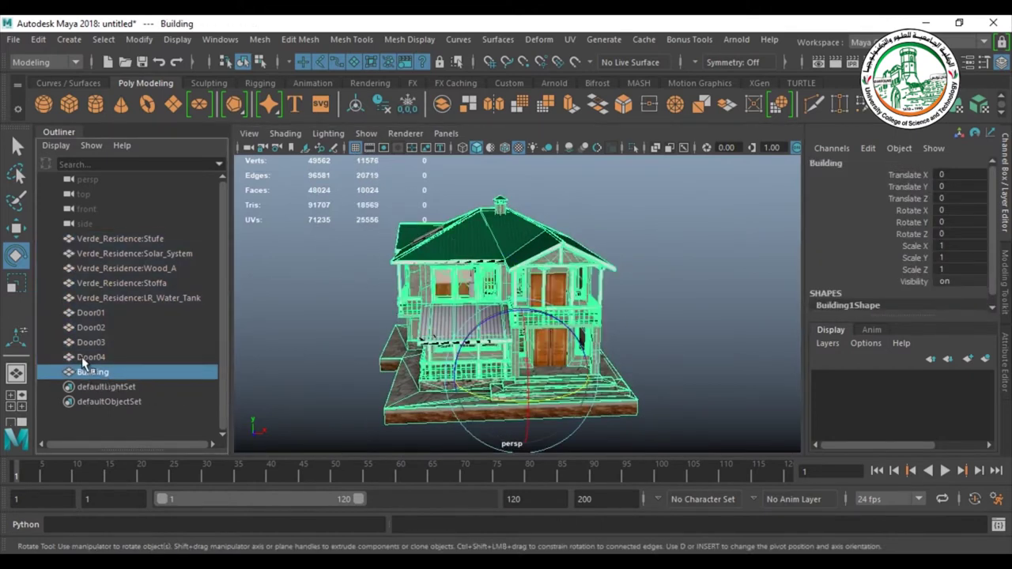
{"action": "left_click", "coordinate": [82, 356], "text": "ctrl"}
{"action": "left_click", "coordinate": [87, 343], "text": "ctrl"}
{"action": "left_click", "coordinate": [88, 329], "text": "ctrl"}
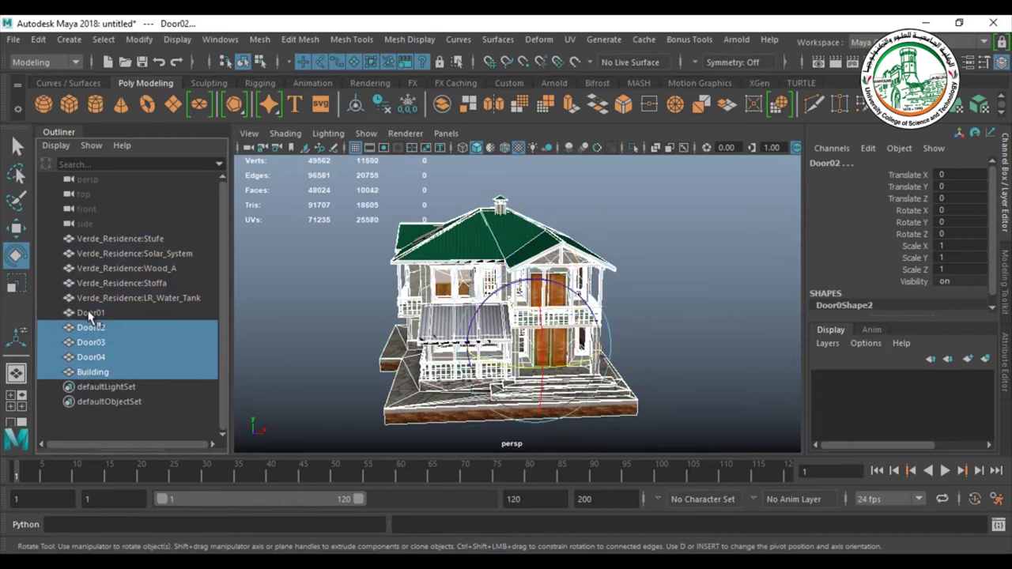
{"action": "left_click", "coordinate": [90, 314], "text": "ctrl"}
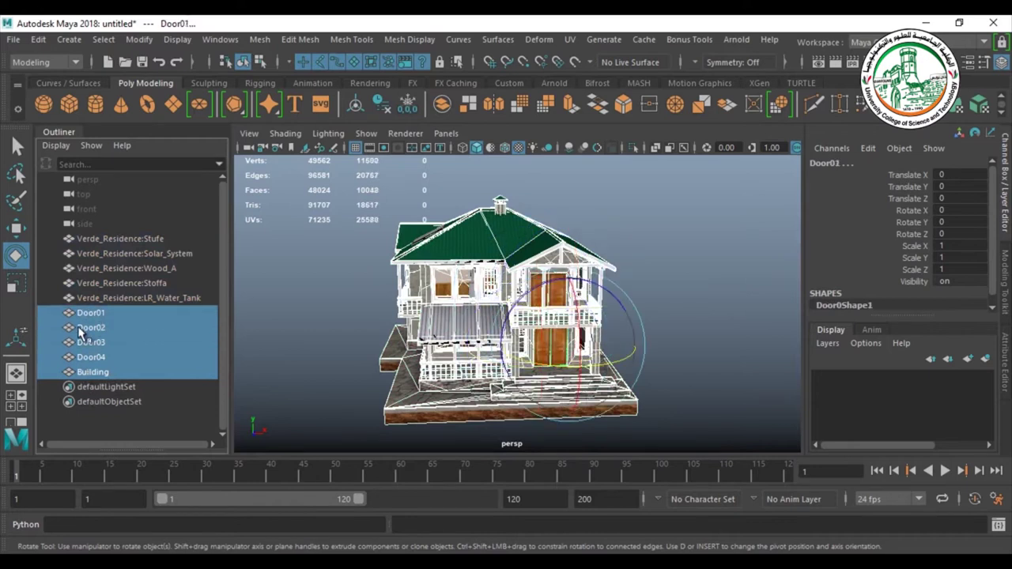
{"action": "left_click", "coordinate": [141, 39]}
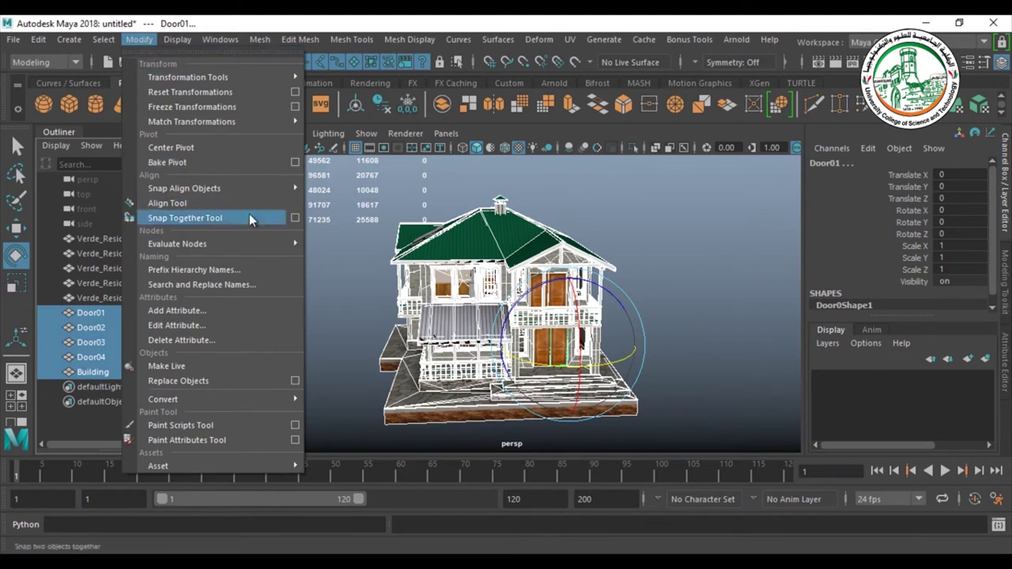
{"action": "left_click", "coordinate": [187, 162]}
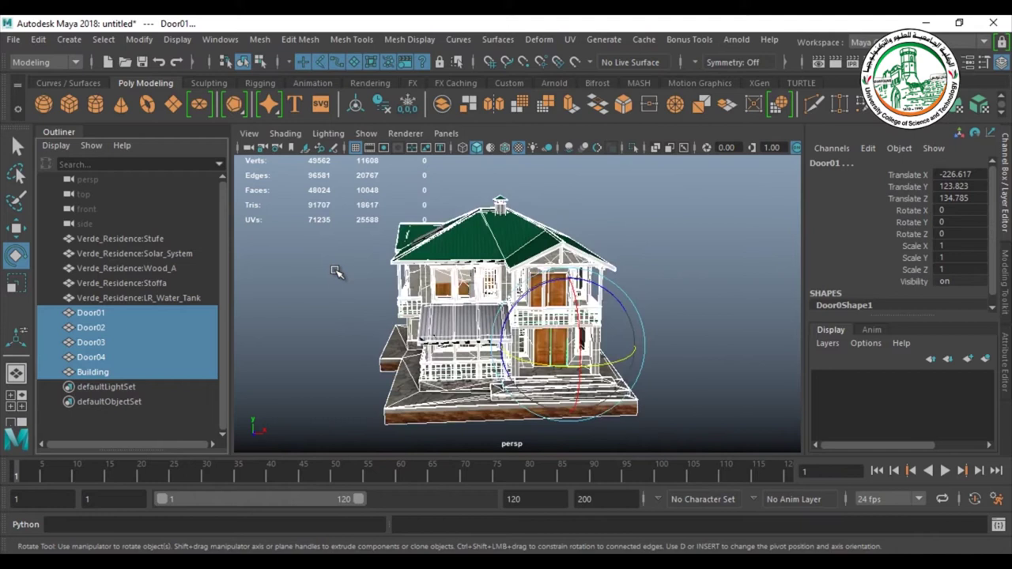
- Select every object of the house, freeze their transformations, and delete their construction history
{"action": "left_click", "coordinate": [345, 334]}
{"action": "left_click_drag", "start_coordinate": [346, 334], "coordinate": [328, 338], "text": "alt"}
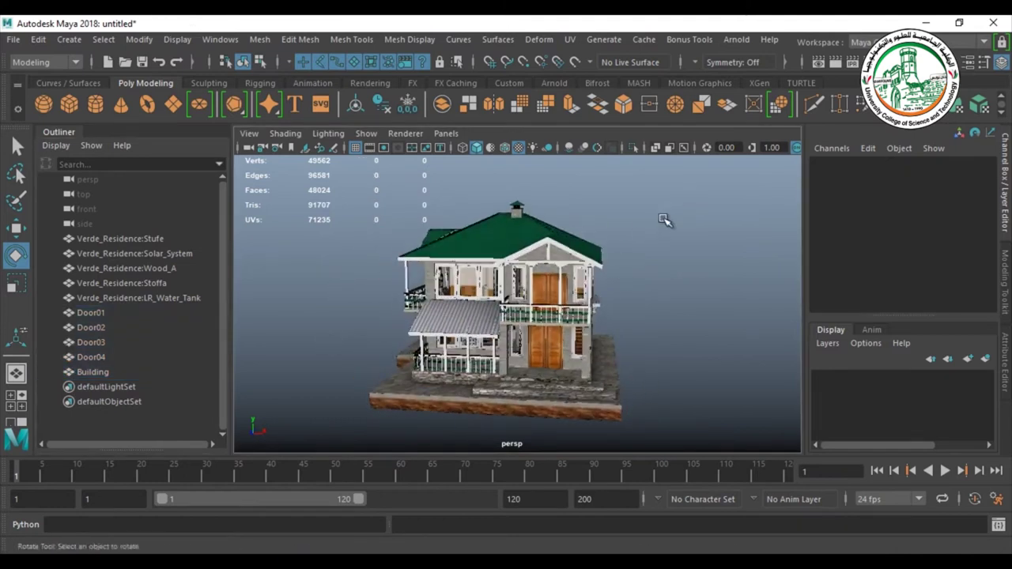
{"action": "left_click_drag", "start_coordinate": [688, 188], "coordinate": [314, 471]}
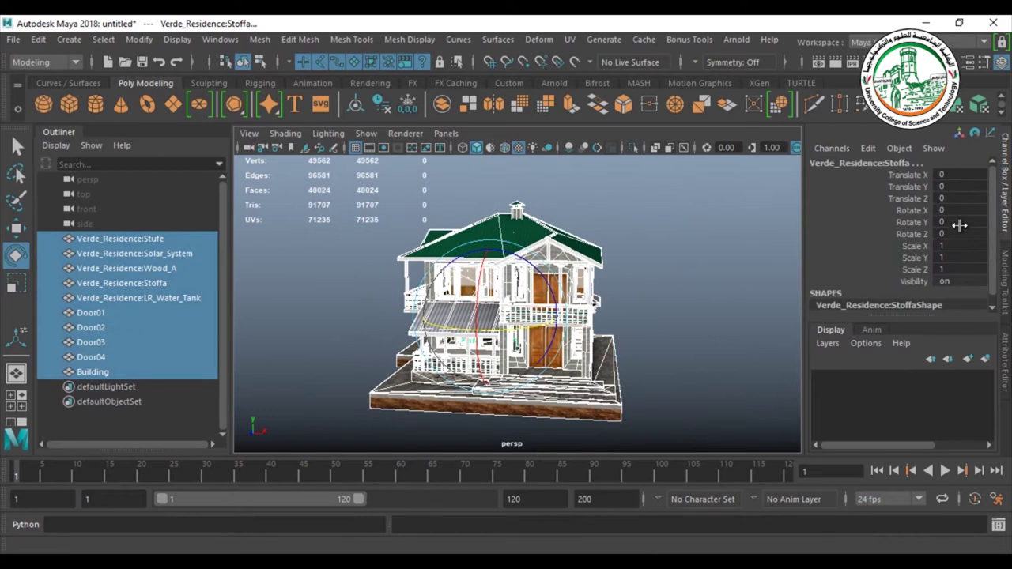
{"action": "left_click", "coordinate": [405, 110]}
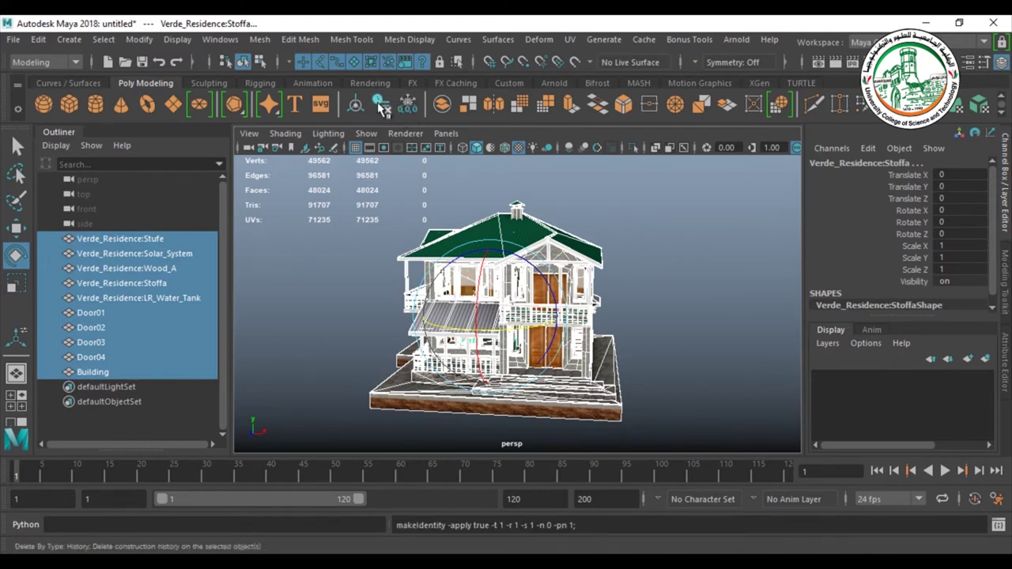
{"action": "left_click", "coordinate": [380, 107]}
{"action": "left_click", "coordinate": [357, 349]}
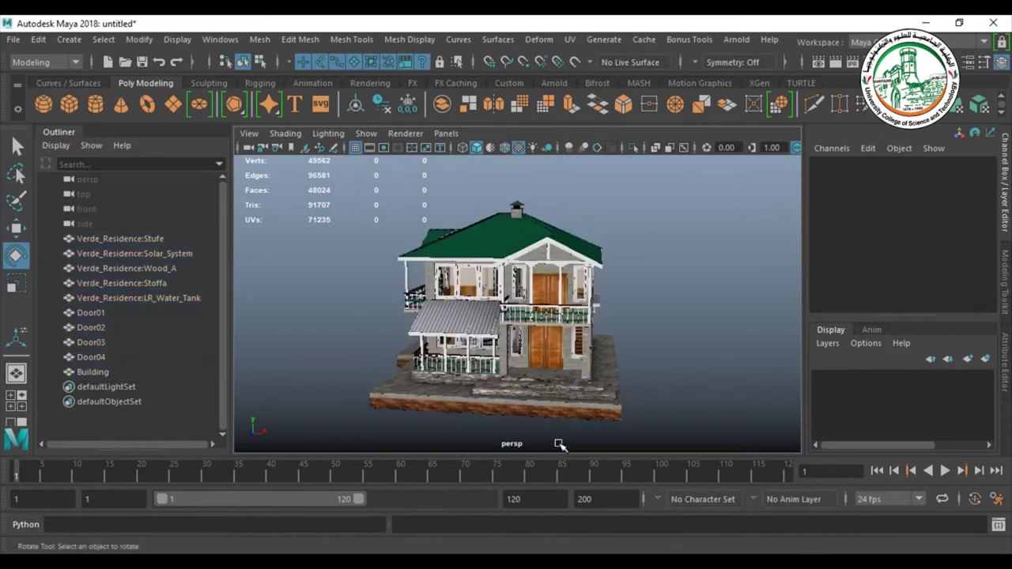
- Select the whole house with all its doors and open Export Selection
{"action": "left_click_drag", "start_coordinate": [655, 221], "coordinate": [321, 474]}
{"action": "left_click", "coordinate": [12, 39]}
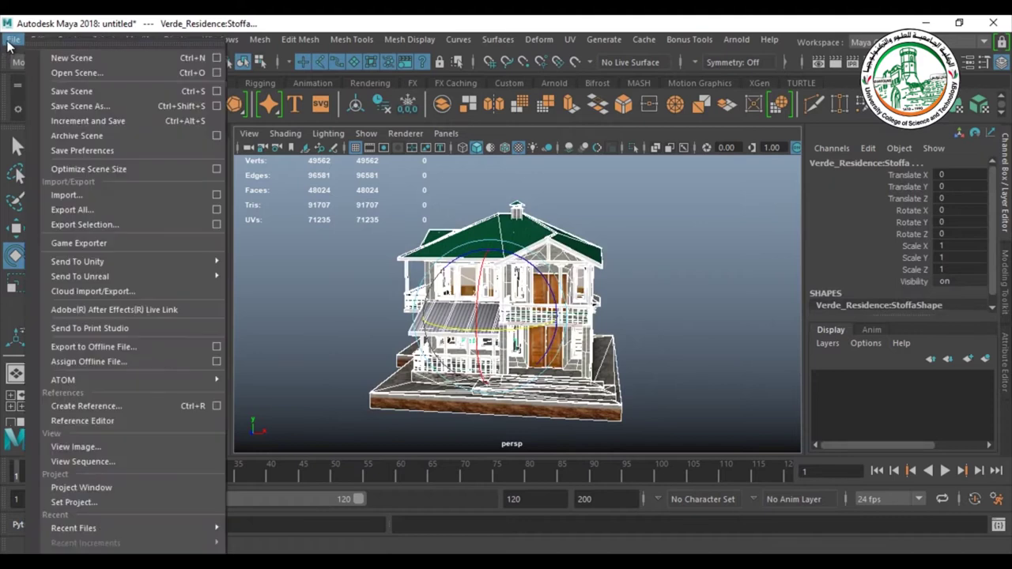
{"action": "left_click", "coordinate": [57, 223]}
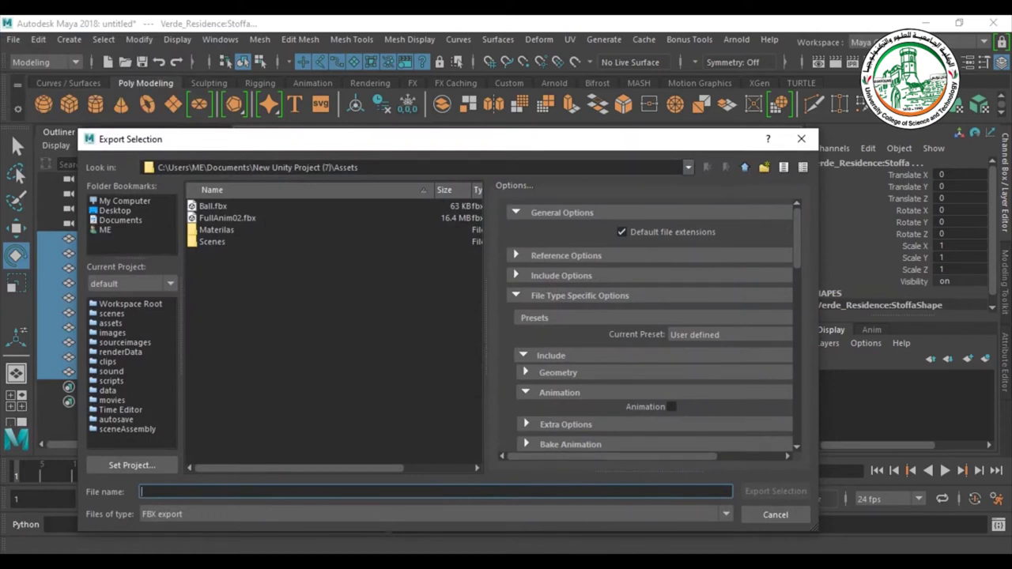
- Switch to Unity, reveal the FullAnim02 asset in File Explorer, copy the Assets folder path, and close the folder window
{"action": "left_click", "coordinate": [355, 501]}
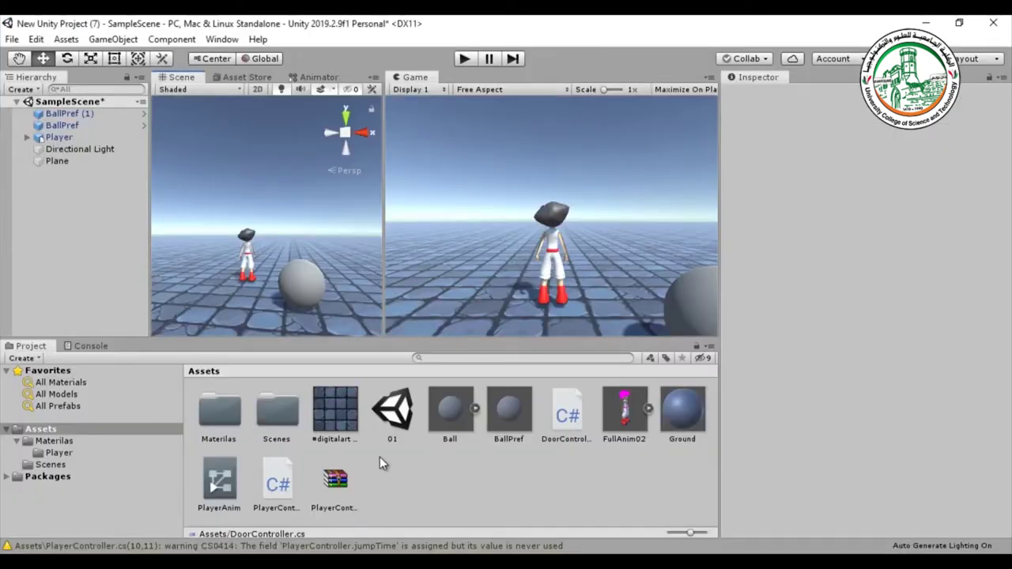
{"action": "left_click", "coordinate": [624, 423]}
{"action": "right_click", "coordinate": [625, 423]}
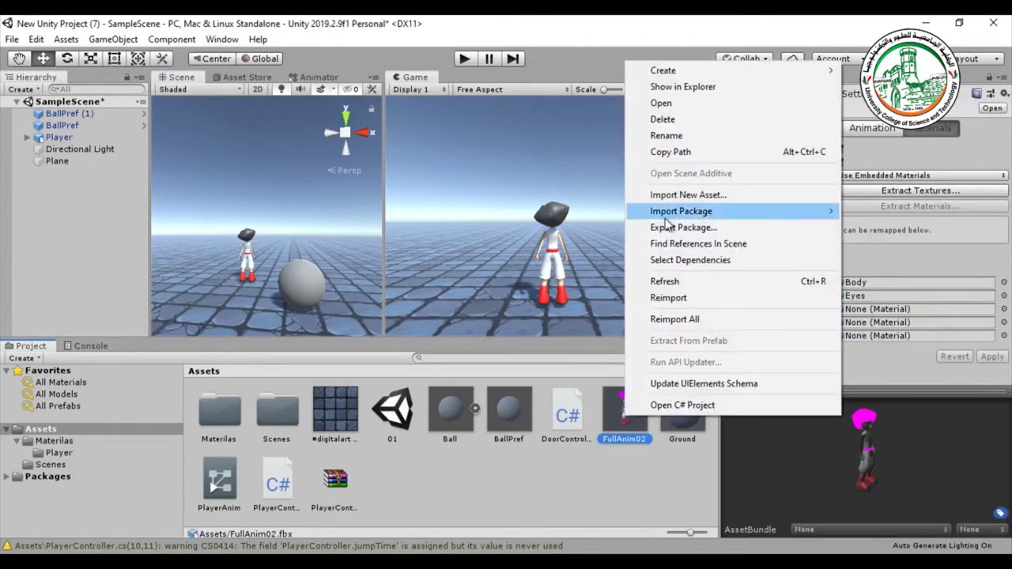
{"action": "left_click", "coordinate": [665, 86]}
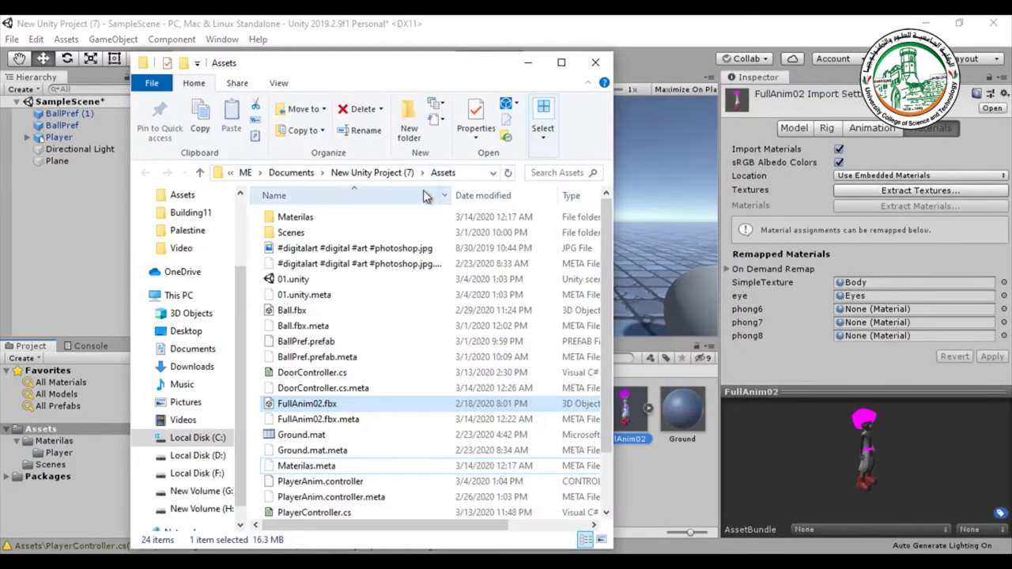
{"action": "left_click", "coordinate": [477, 172]}
{"action": "key", "text": "ctrl+c"}
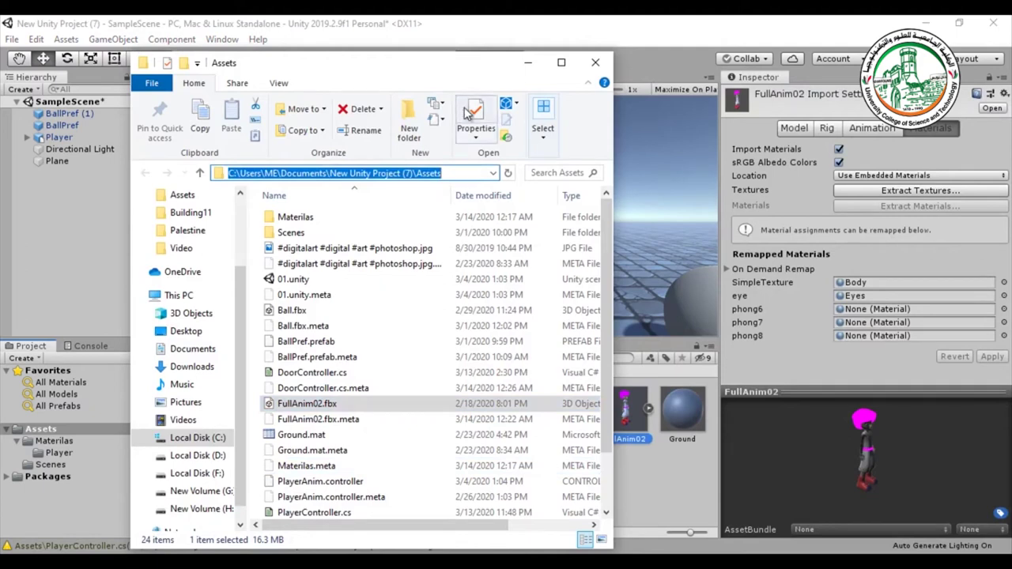
{"action": "left_click", "coordinate": [595, 62]}
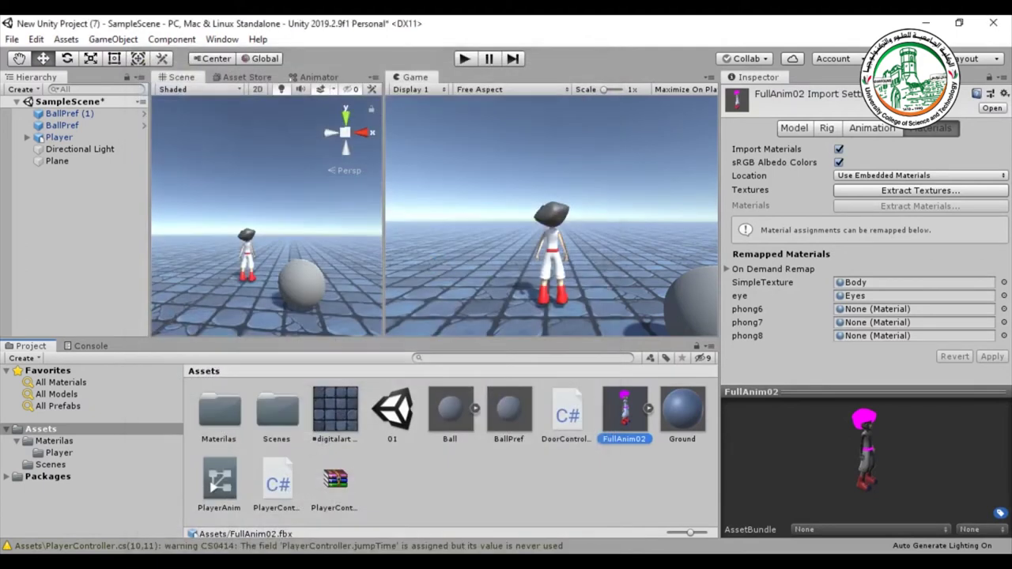
- Switch back to Maya and paste the Unity project's Assets folder path as the export file name
{"action": "left_click", "coordinate": [313, 522]}
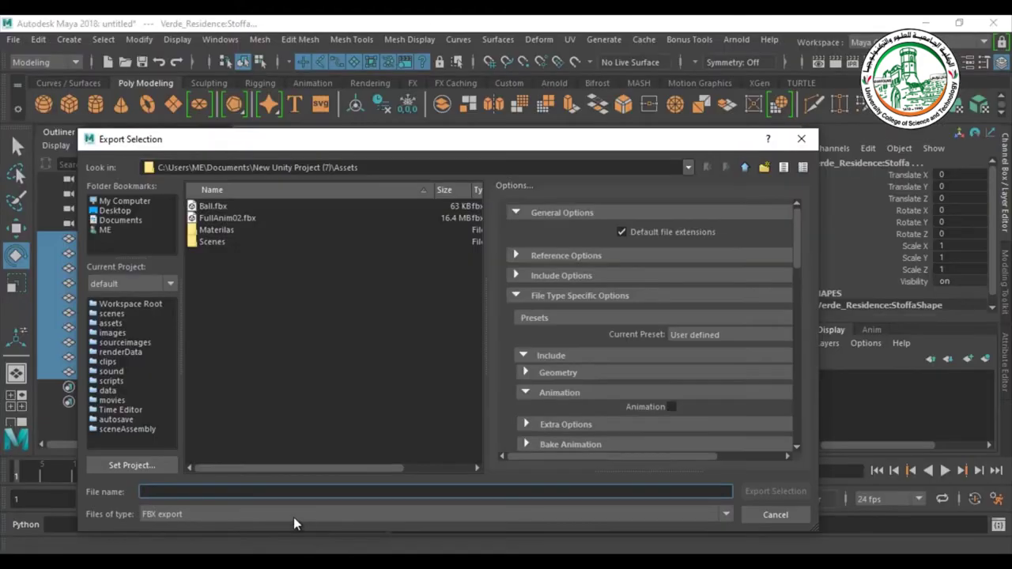
{"action": "key", "text": "ctrl+v"}
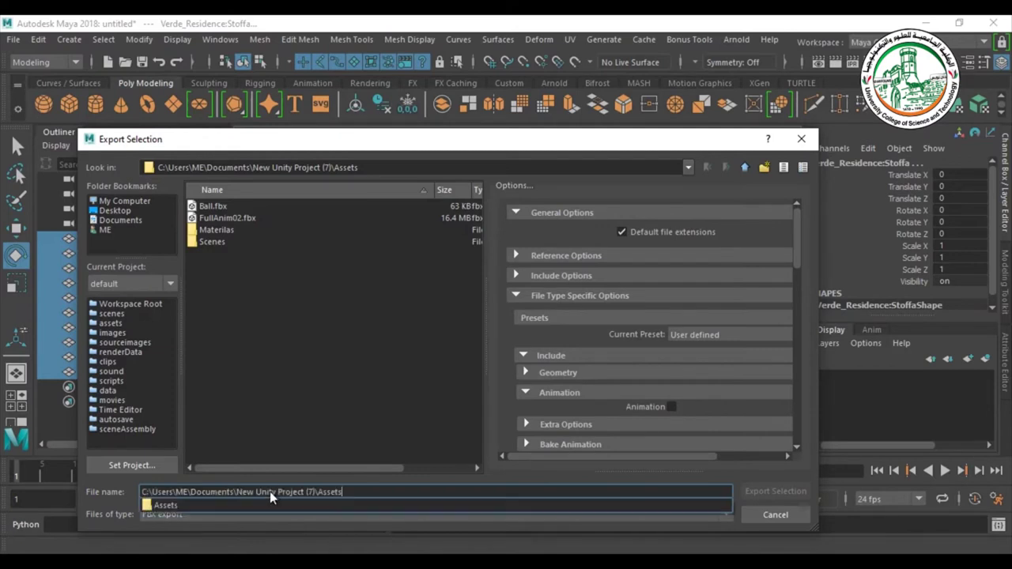
{"action": "left_click", "coordinate": [270, 490]}
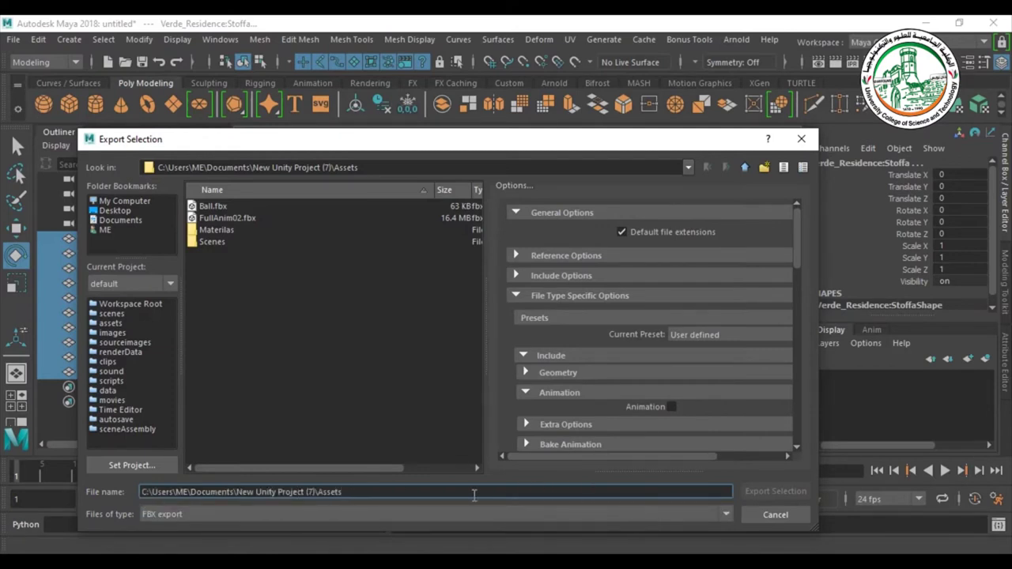
- Name the export file Building01, check that Embed Media is enabled, and export the selection as FBX into the Unity project's Assets folder
{"action": "left_click_drag", "start_coordinate": [472, 495], "coordinate": [60, 491]}
{"action": "type", "text": "B"}
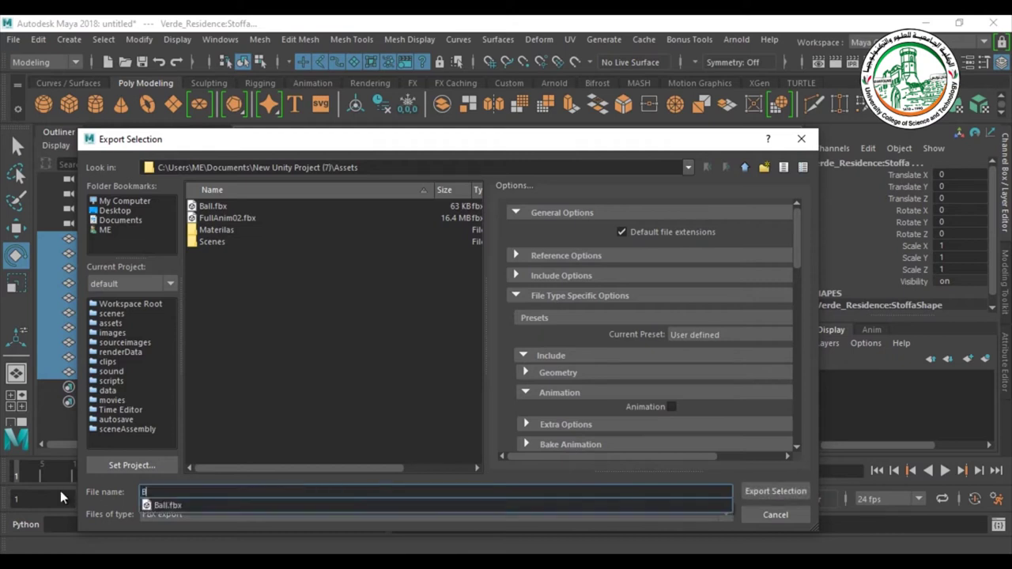
{"action": "type", "text": "uilding0"}
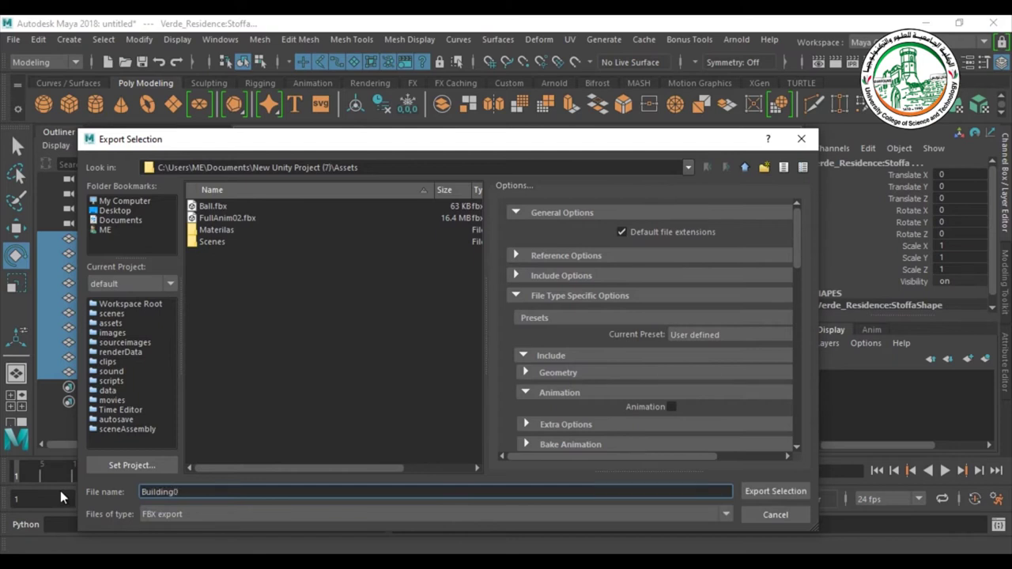
{"action": "type", "text": "1"}
{"action": "scroll", "coordinate": [714, 395], "scroll_direction": "down", "scroll_amount": 5}
{"action": "scroll", "coordinate": [714, 395], "scroll_direction": "down", "scroll_amount": 6}
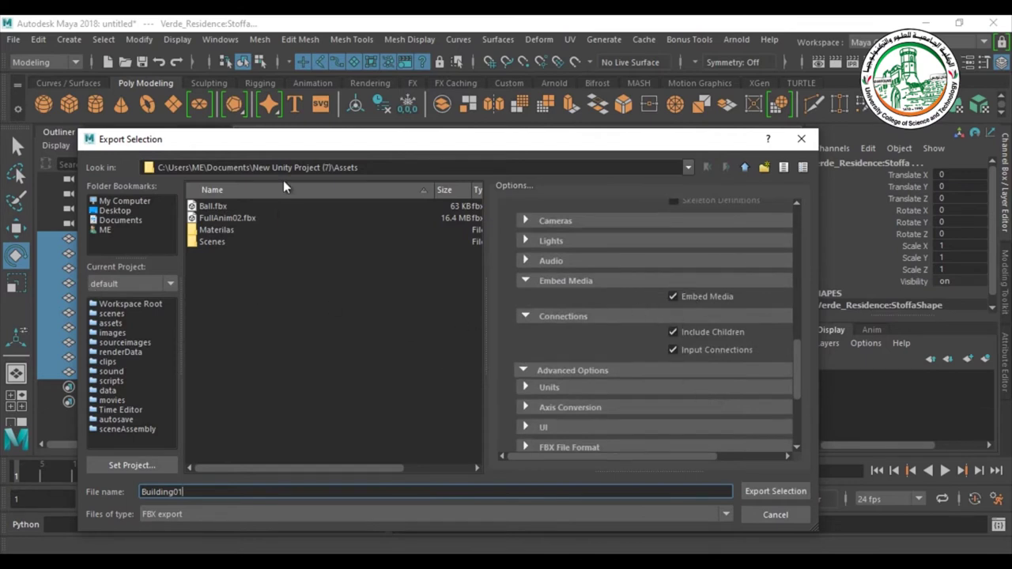
{"action": "left_click_drag", "start_coordinate": [274, 150], "coordinate": [314, 94]}
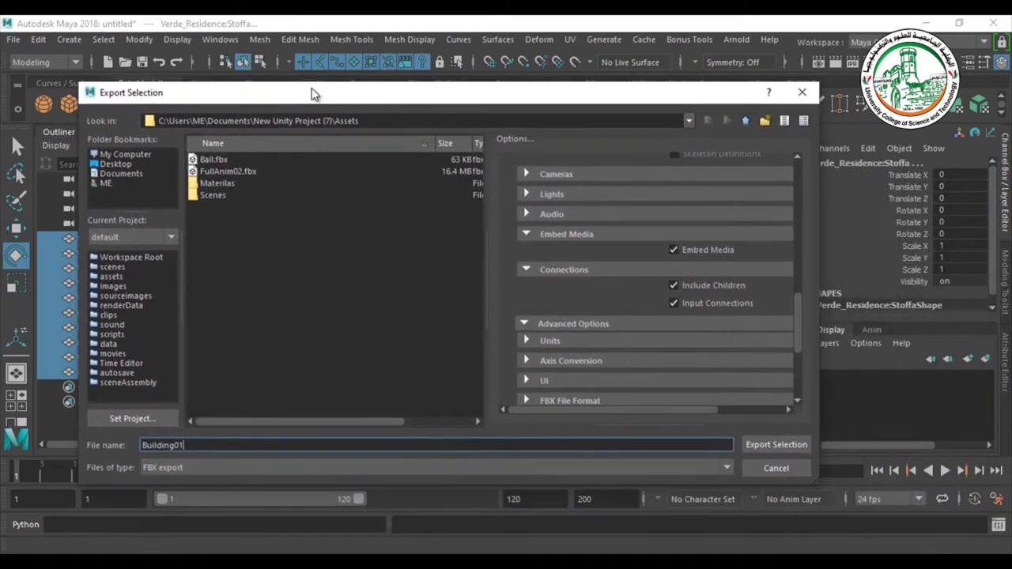
{"action": "left_click", "coordinate": [776, 444]}
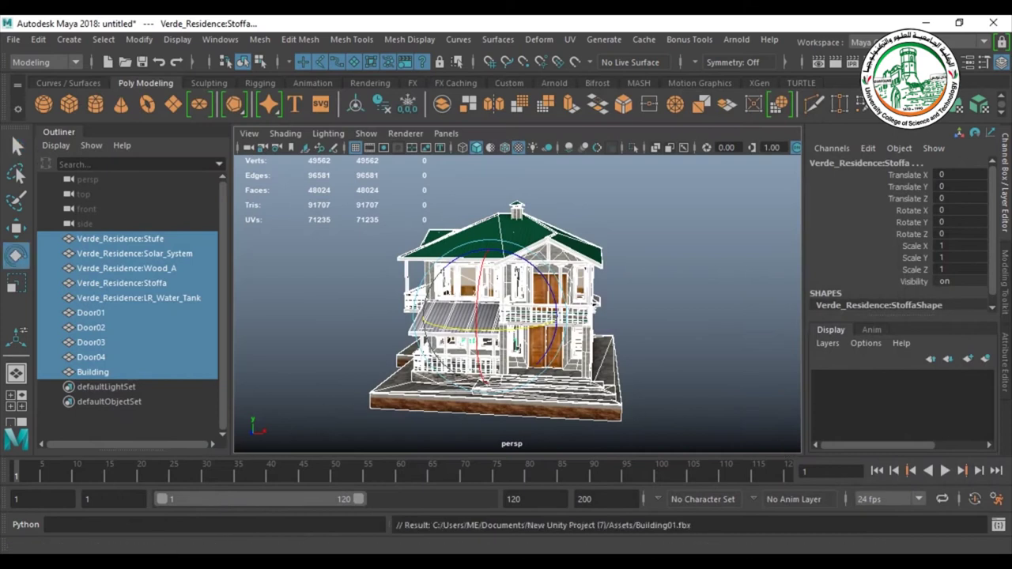
- Switch to Unity and select the Building01 model in the Assets folder to show its material import settings
{"action": "left_click", "coordinate": [368, 518]}
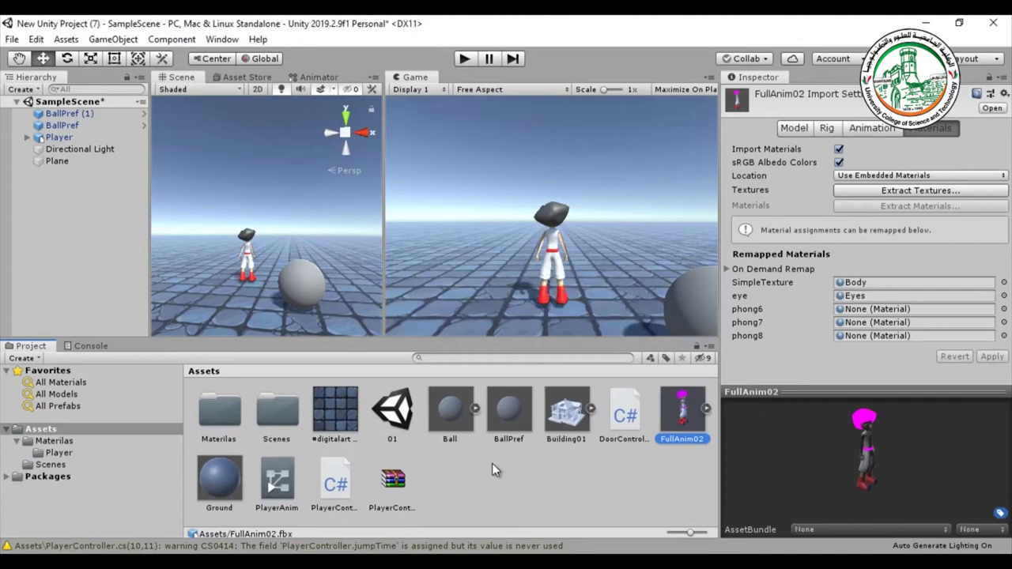
{"action": "left_click", "coordinate": [564, 460]}
{"action": "left_click", "coordinate": [571, 417]}
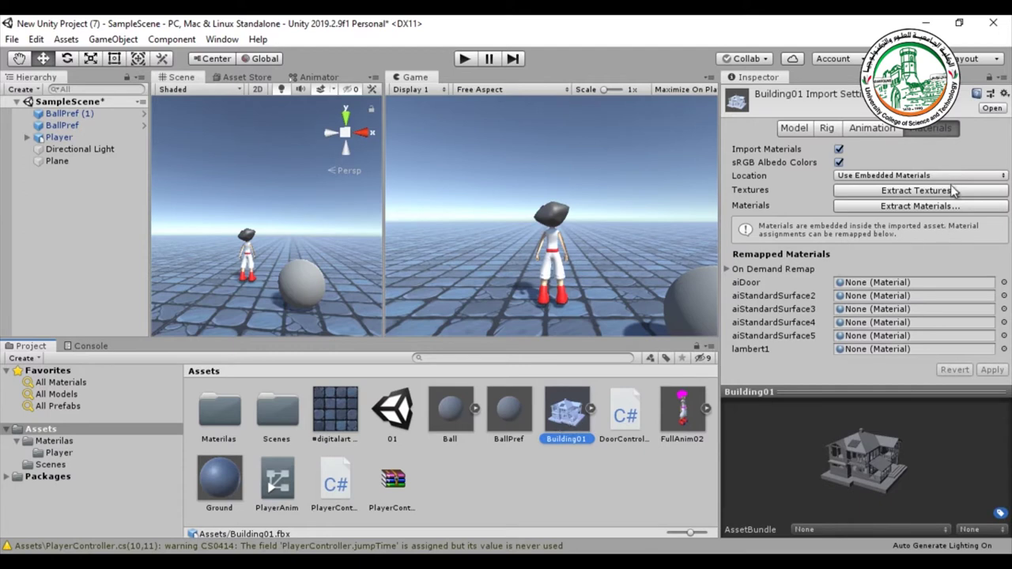
{"action": "left_click", "coordinate": [563, 477]}
{"action": "left_click", "coordinate": [566, 428]}
- Extract Building01's embedded textures into a new folder named Building inside the Materilas folder
{"action": "left_click", "coordinate": [917, 194]}
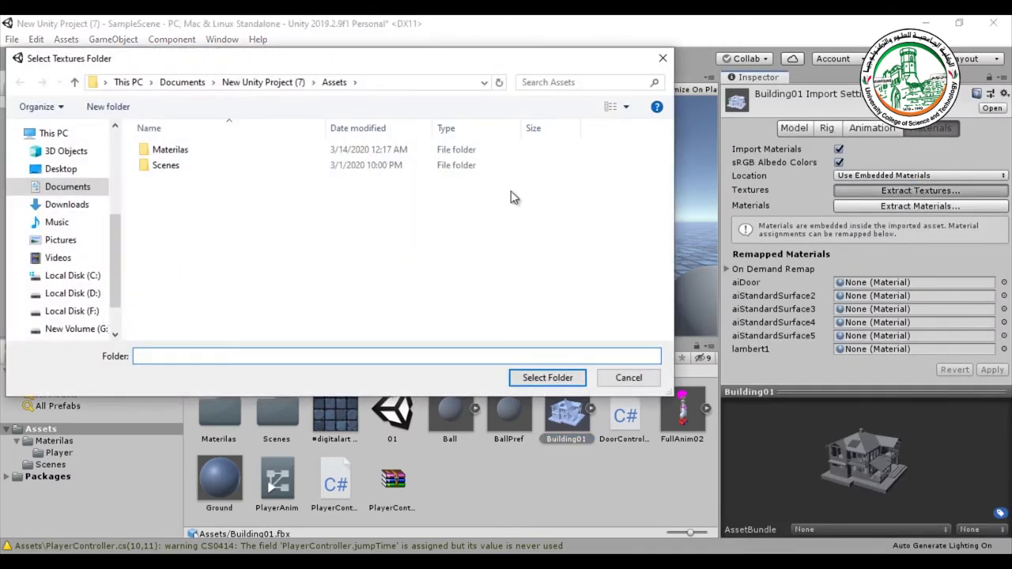
{"action": "double_click", "coordinate": [158, 150]}
{"action": "right_click", "coordinate": [197, 234]}
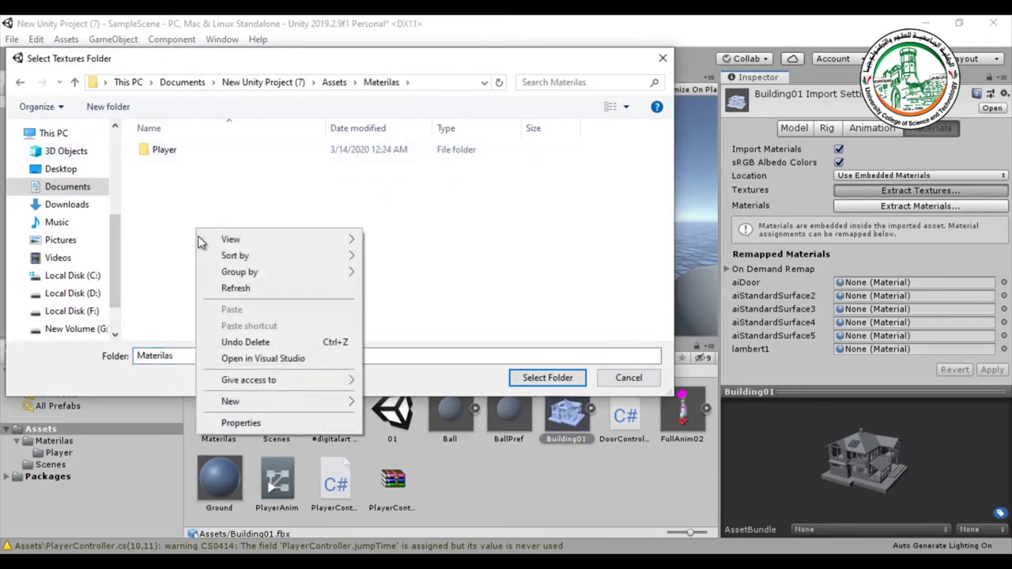
{"action": "mouse_move", "coordinate": [257, 405]}
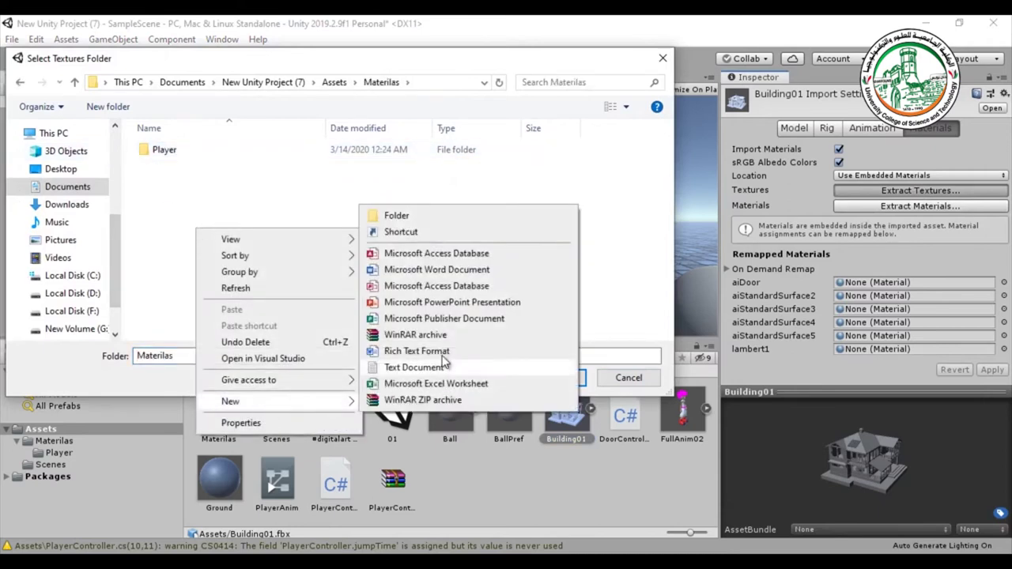
{"action": "left_click", "coordinate": [434, 224]}
{"action": "type", "text": "Building"}
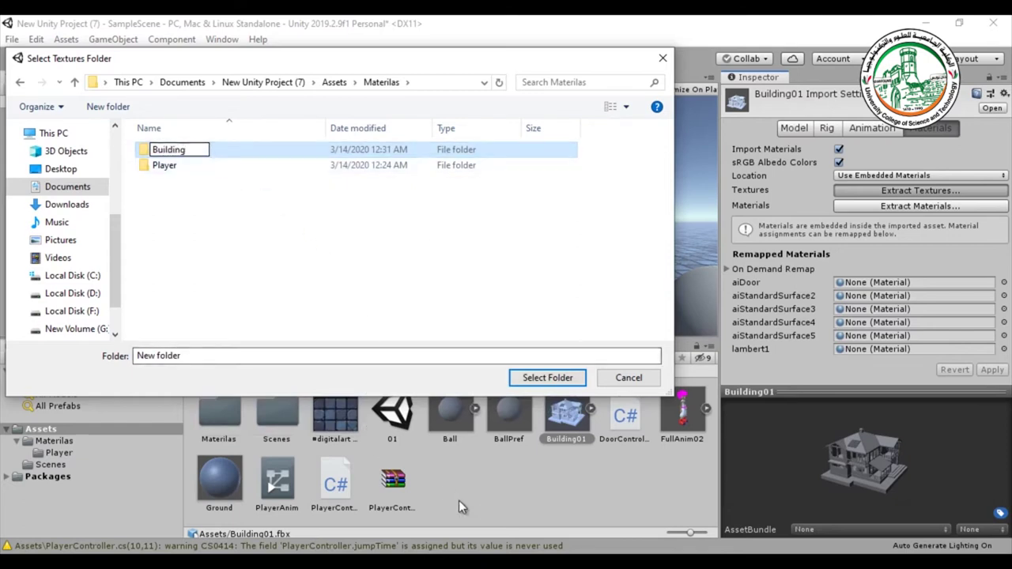
{"action": "left_click", "coordinate": [551, 379]}
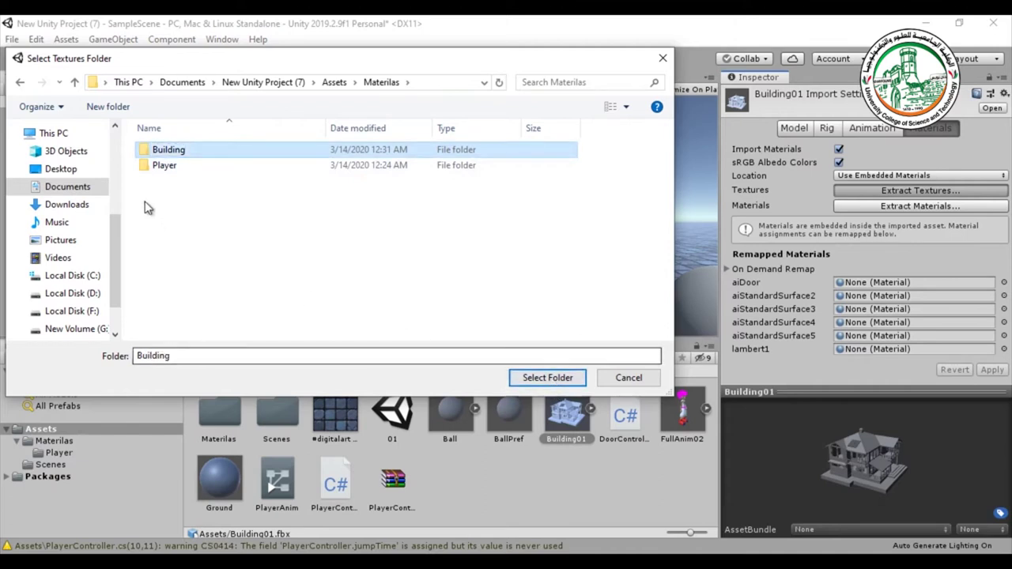
{"action": "left_click", "coordinate": [563, 379]}
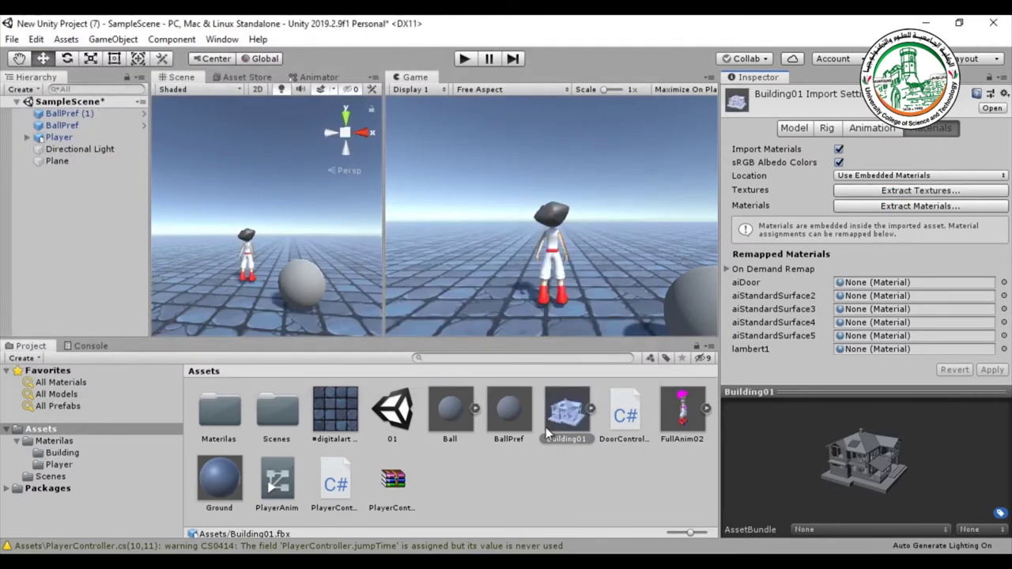
- Place the Building01 model in the scene behind the player and review the extracted textures in the Building materials folder
{"action": "left_click_drag", "start_coordinate": [566, 412], "coordinate": [215, 253]}
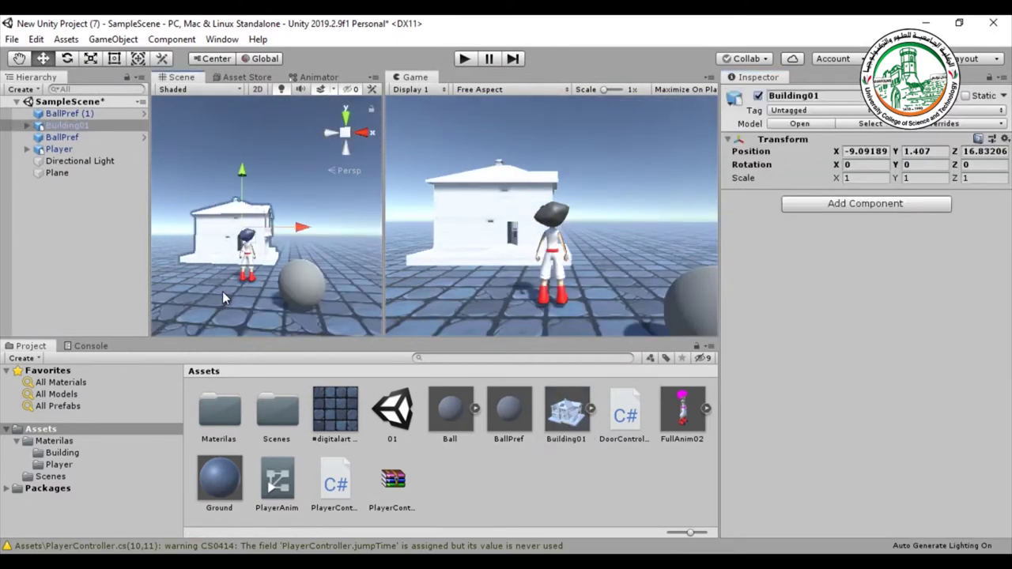
{"action": "double_click", "coordinate": [220, 411]}
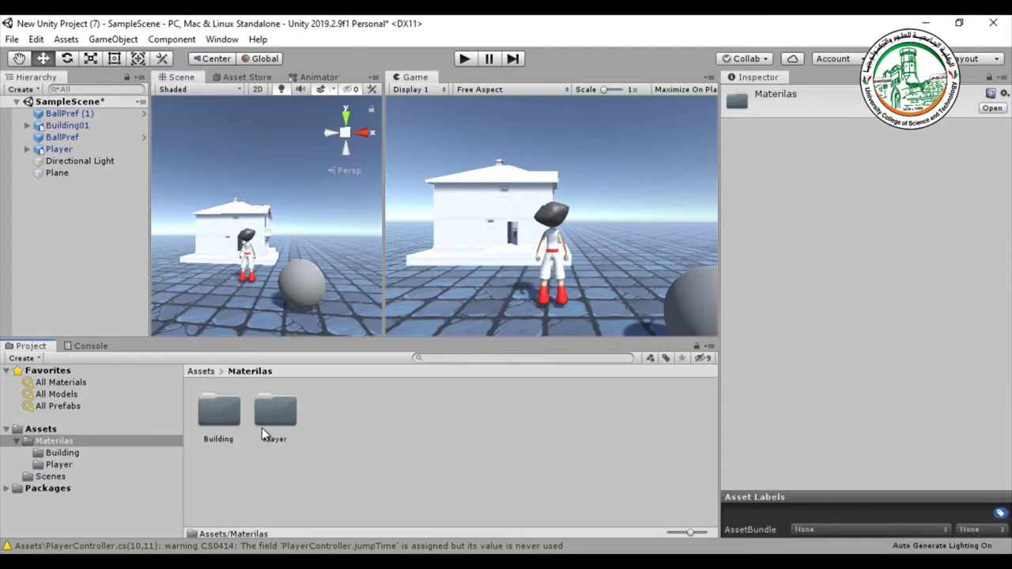
{"action": "double_click", "coordinate": [209, 417]}
{"action": "left_click", "coordinate": [220, 412]}
{"action": "left_click", "coordinate": [275, 411]}
{"action": "left_click", "coordinate": [332, 409]}
{"action": "left_click", "coordinate": [388, 409]}
{"action": "left_click", "coordinate": [444, 410]}
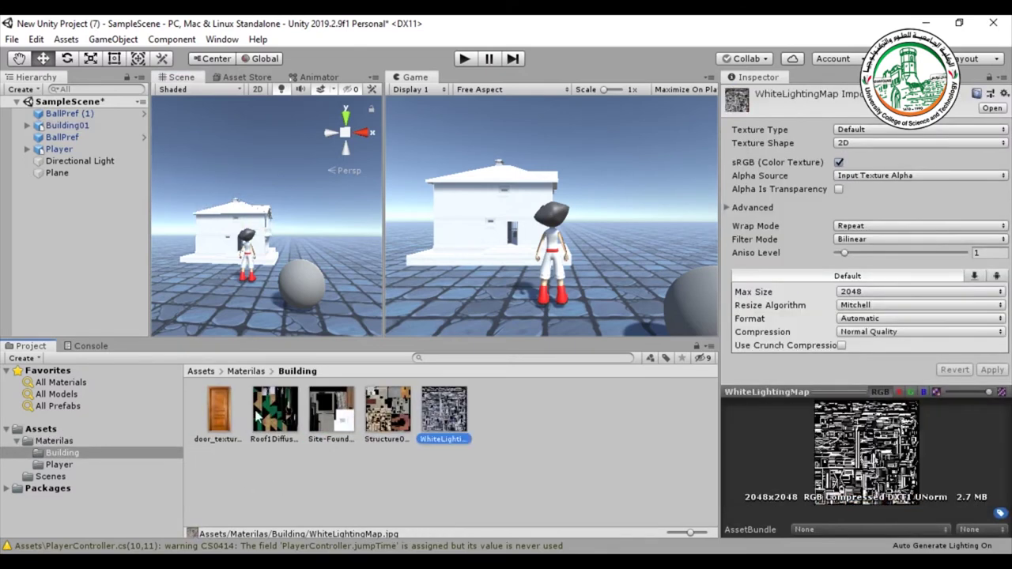
- Extract Building01's embedded materials into the Building folder inside Materilas
{"action": "left_click", "coordinate": [200, 370]}
{"action": "left_click", "coordinate": [563, 434]}
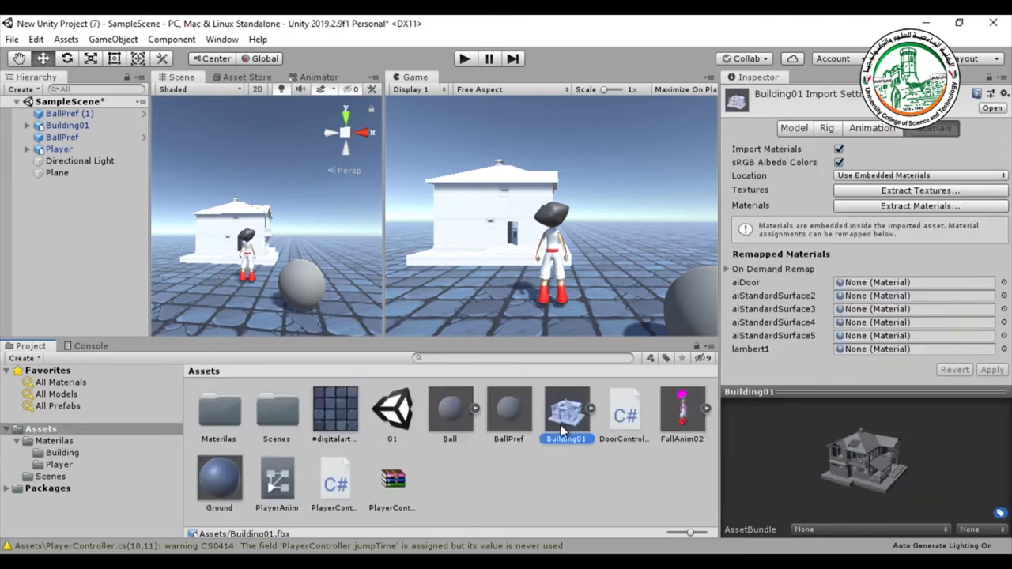
{"action": "left_click", "coordinate": [878, 207]}
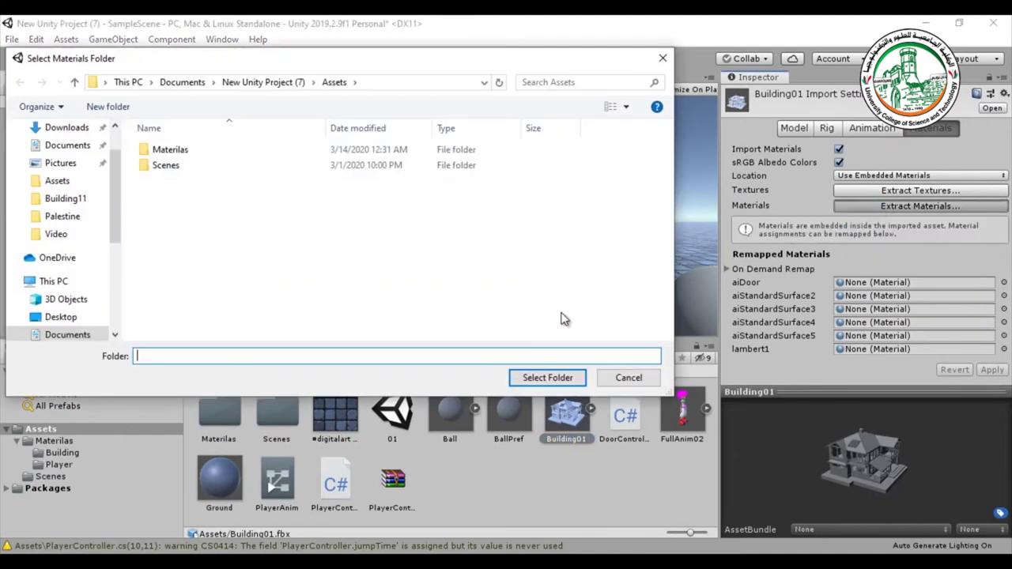
{"action": "double_click", "coordinate": [181, 157]}
{"action": "left_click", "coordinate": [174, 150]}
{"action": "double_click", "coordinate": [173, 150]}
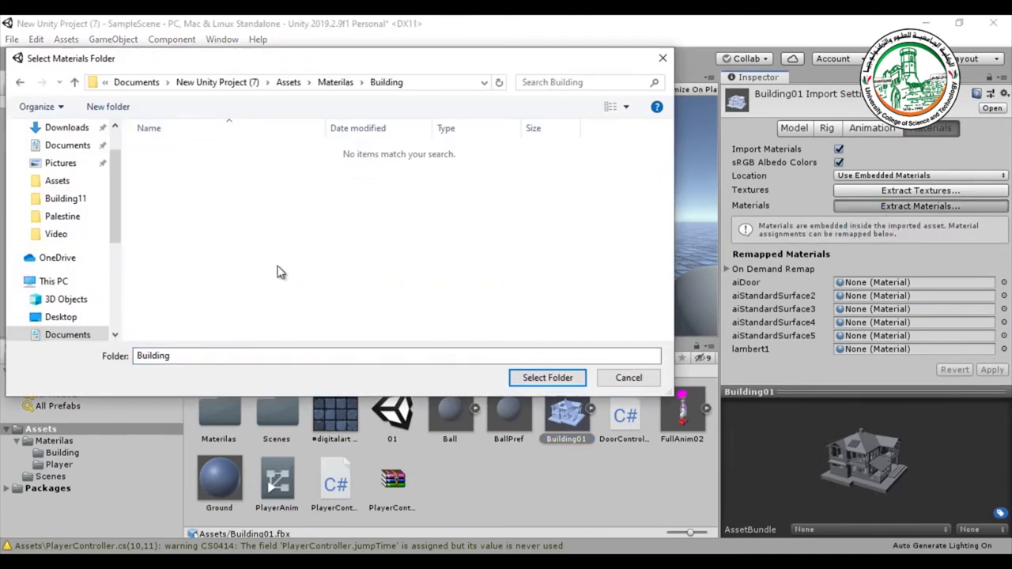
{"action": "left_click", "coordinate": [545, 377]}
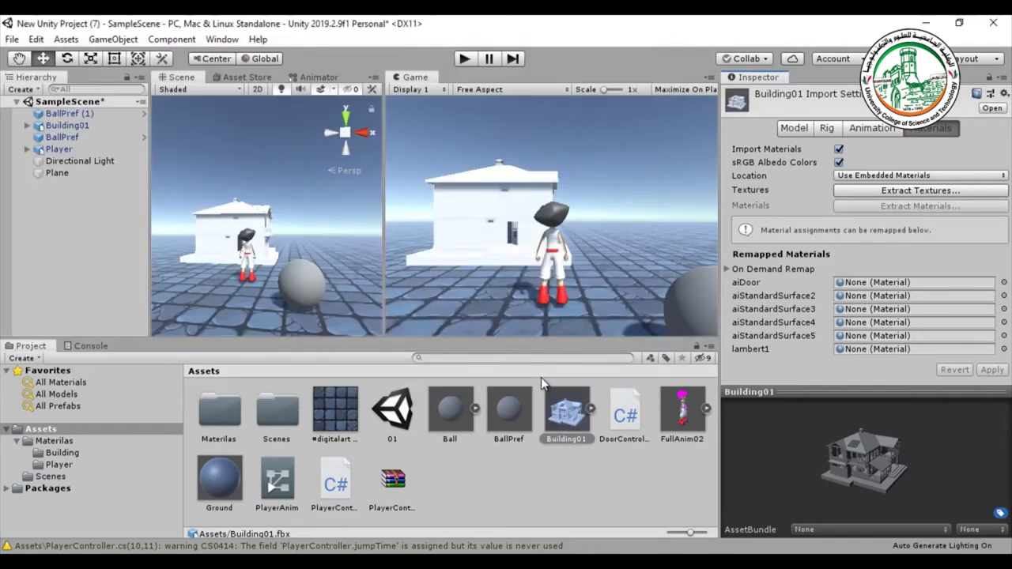
- Assign the wooden door texture from the Building folder as the albedo map of the aiDoor material
{"action": "double_click", "coordinate": [224, 414]}
{"action": "double_click", "coordinate": [224, 416]}
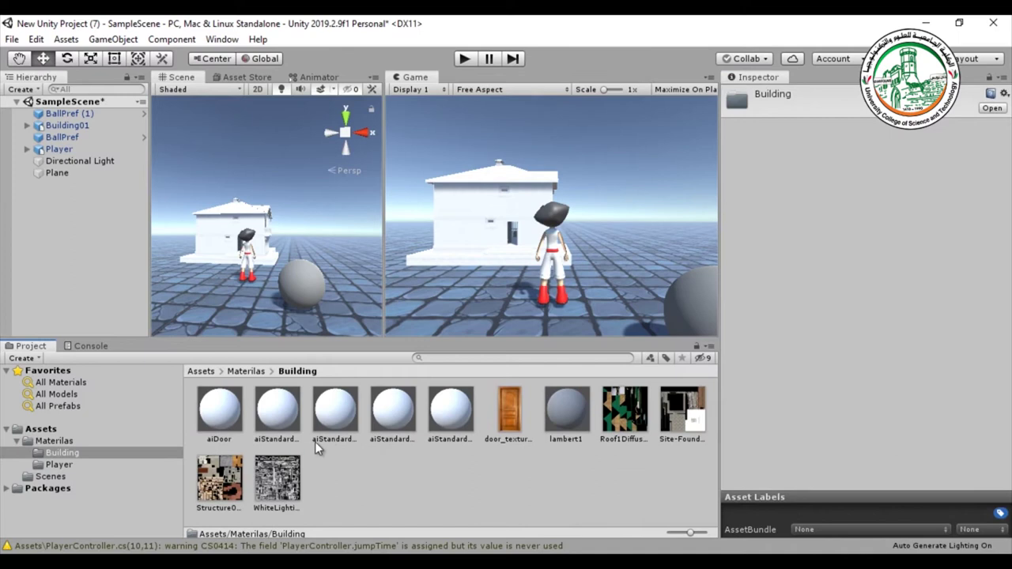
{"action": "left_click", "coordinate": [229, 419]}
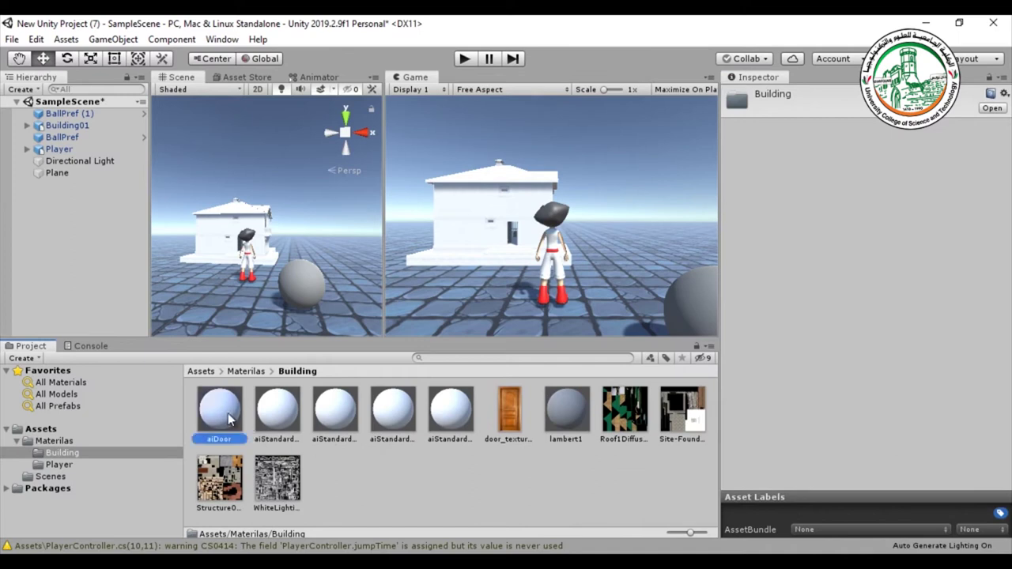
{"action": "left_click_drag", "start_coordinate": [510, 437], "coordinate": [739, 158]}
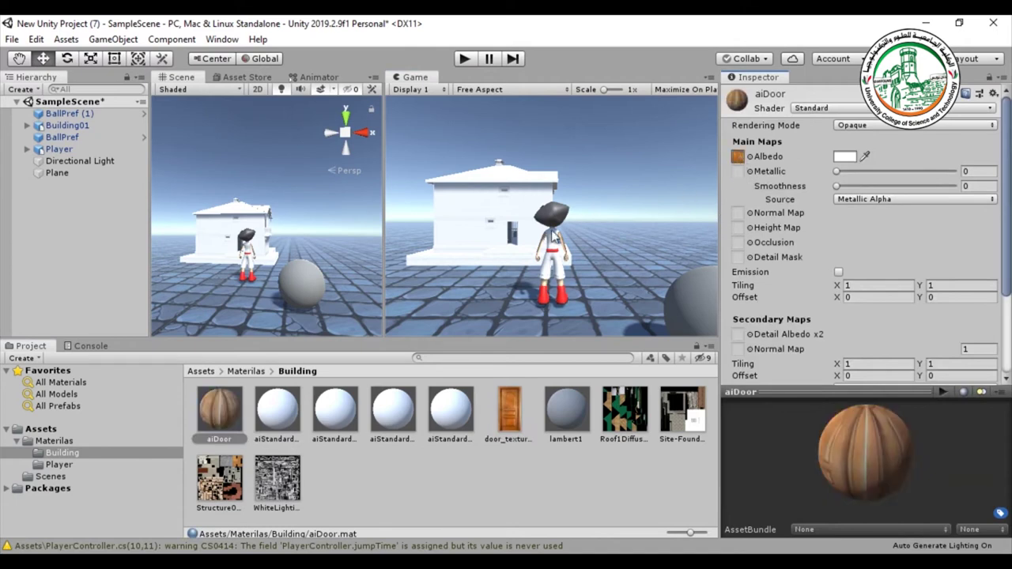
- Expand Building01 in the hierarchy and examine its doors from several sides of the house to check the door texture
{"action": "mouse_move", "coordinate": [276, 283]}
{"action": "left_mouse_down", "text": "alt"}
{"action": "mouse_move", "coordinate": [281, 300]}
{"action": "mouse_move", "coordinate": [262, 278]}
{"action": "left_mouse_up", "text": "alt"}
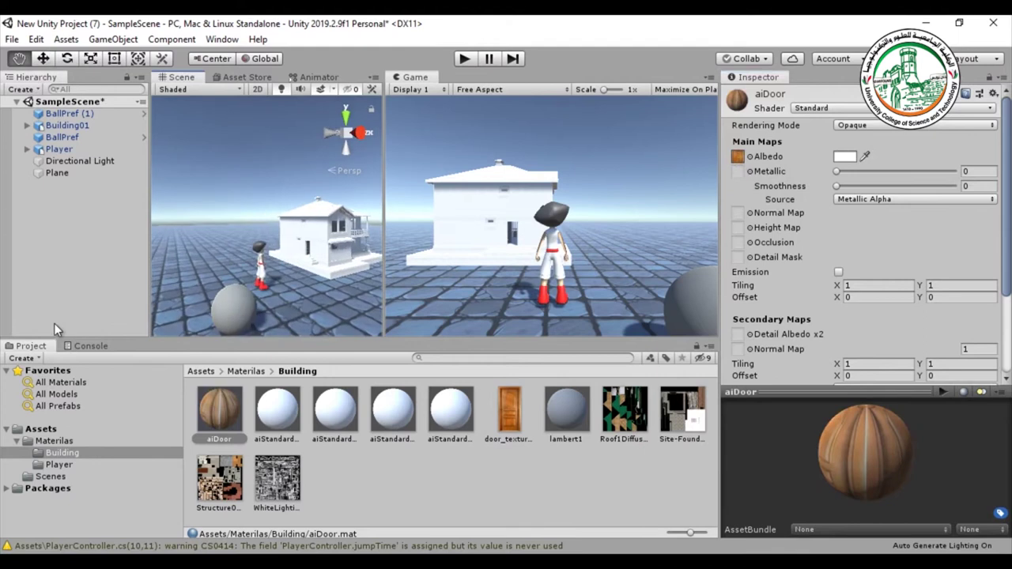
{"action": "middle_click_drag", "start_coordinate": [324, 257], "coordinate": [164, 199]}
{"action": "scroll", "coordinate": [258, 287], "scroll_direction": "up", "scroll_amount": 4}
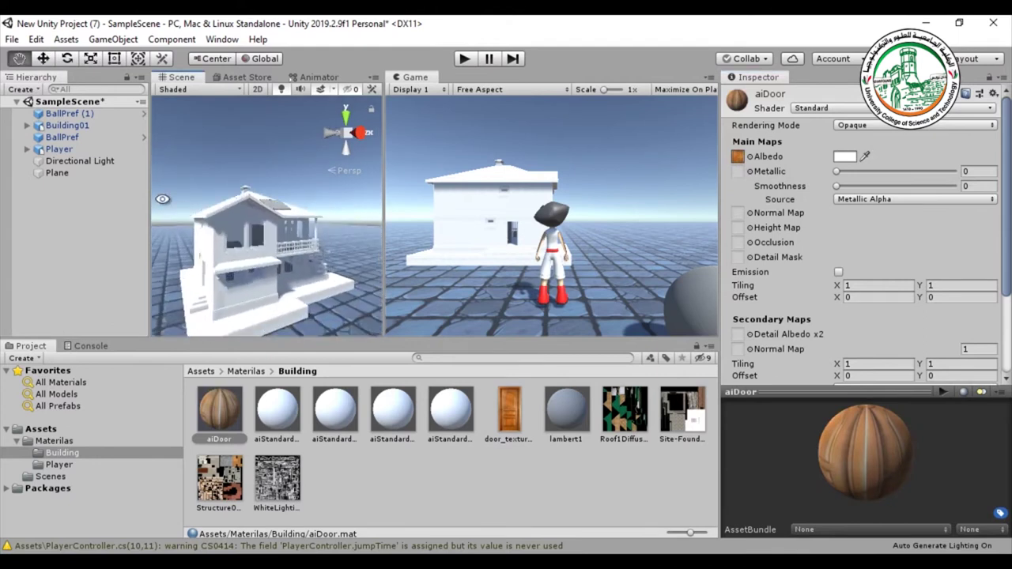
{"action": "left_click", "coordinate": [28, 126]}
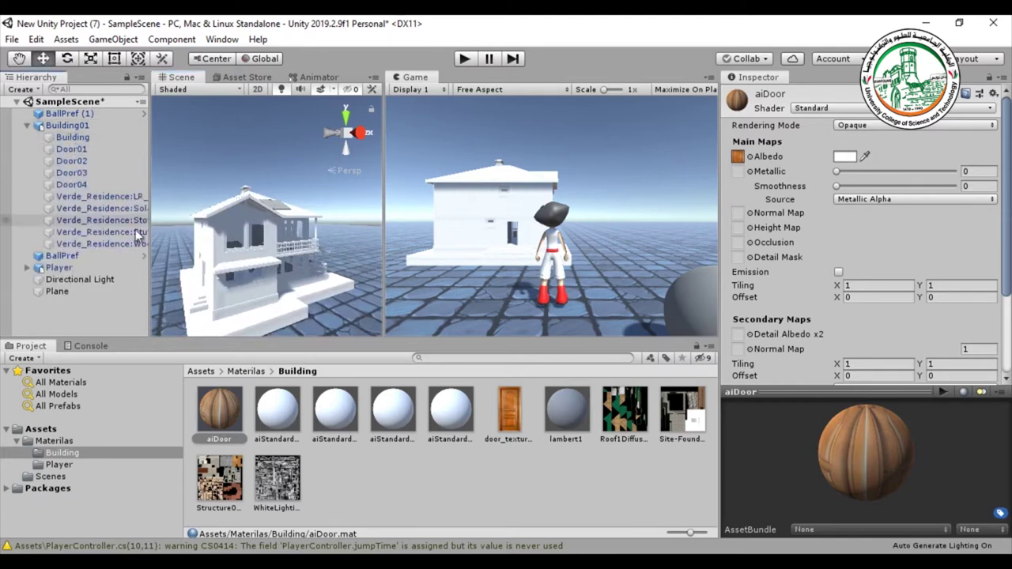
{"action": "left_click_drag", "start_coordinate": [228, 427], "coordinate": [72, 166]}
{"action": "left_click_drag", "start_coordinate": [311, 311], "coordinate": [198, 278], "text": "alt"}
{"action": "scroll", "coordinate": [272, 256], "scroll_direction": "up", "scroll_amount": 2}
{"action": "right_click_drag", "start_coordinate": [198, 277], "coordinate": [79, 279], "text": "alt"}
{"action": "middle_click_drag", "start_coordinate": [301, 261], "coordinate": [225, 268]}
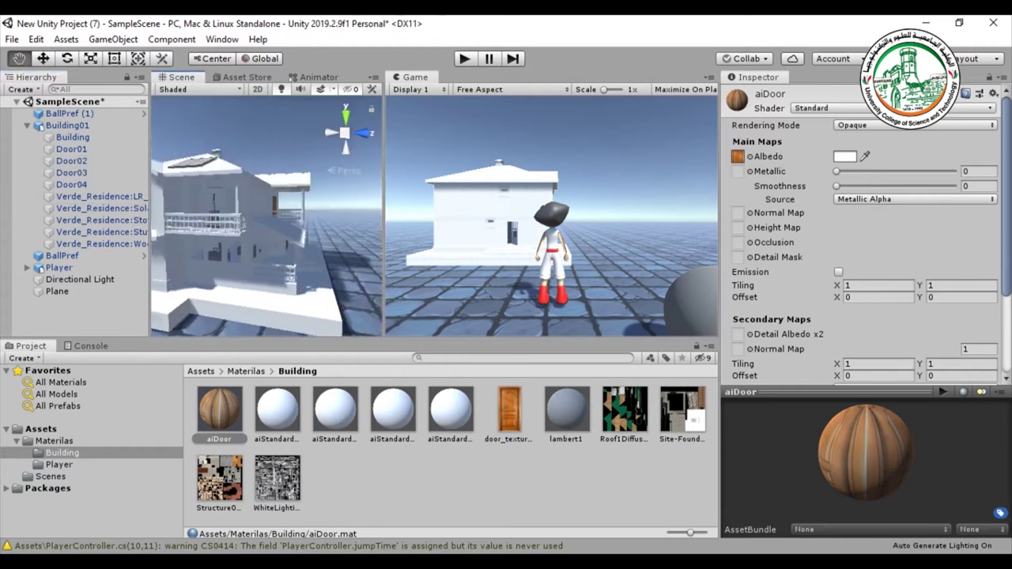
{"action": "left_click_drag", "start_coordinate": [274, 284], "coordinate": [353, 278], "text": "alt"}
{"action": "mouse_move", "coordinate": [353, 279]}
{"action": "middle_mouse_down"}
{"action": "mouse_move", "coordinate": [39, 305]}
{"action": "mouse_move", "coordinate": [915, 310]}
{"action": "middle_mouse_up"}
{"action": "middle_click_drag", "start_coordinate": [366, 285], "coordinate": [293, 291]}
{"action": "left_click_drag", "start_coordinate": [294, 291], "coordinate": [91, 304], "text": "alt"}
{"action": "scroll", "coordinate": [317, 252], "scroll_direction": "up", "scroll_amount": 3}
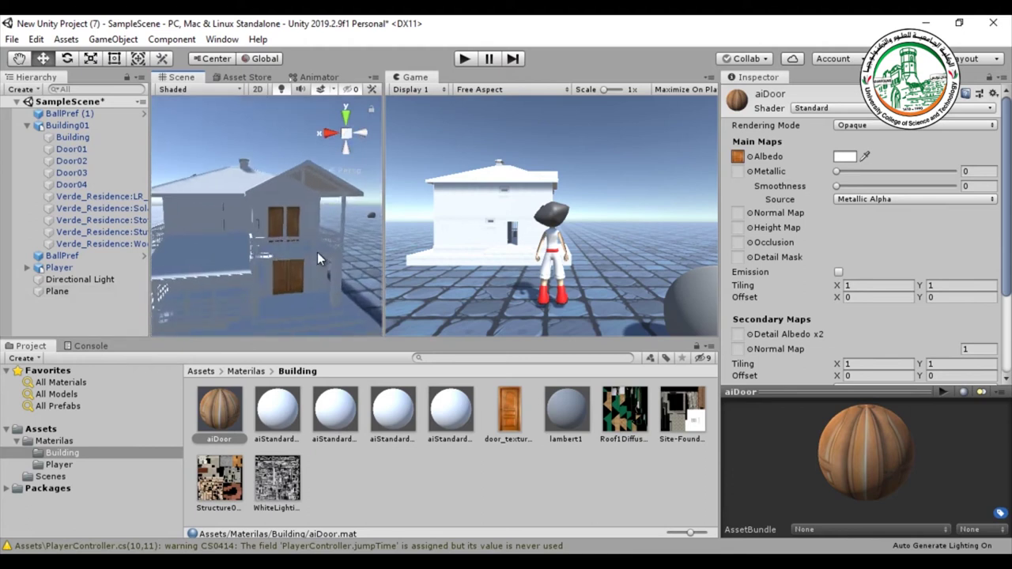
{"action": "scroll", "coordinate": [316, 252], "scroll_direction": "up", "scroll_amount": 1}
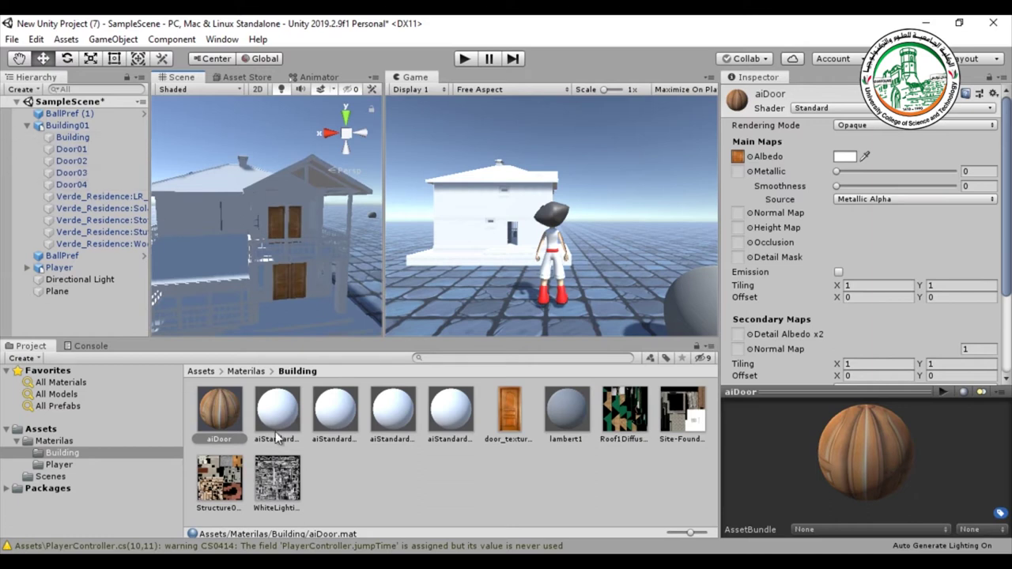
- Assign the Roof1 diffuse texture as the albedo map of the aiStandardSurface2 material
{"action": "left_click", "coordinate": [277, 439]}
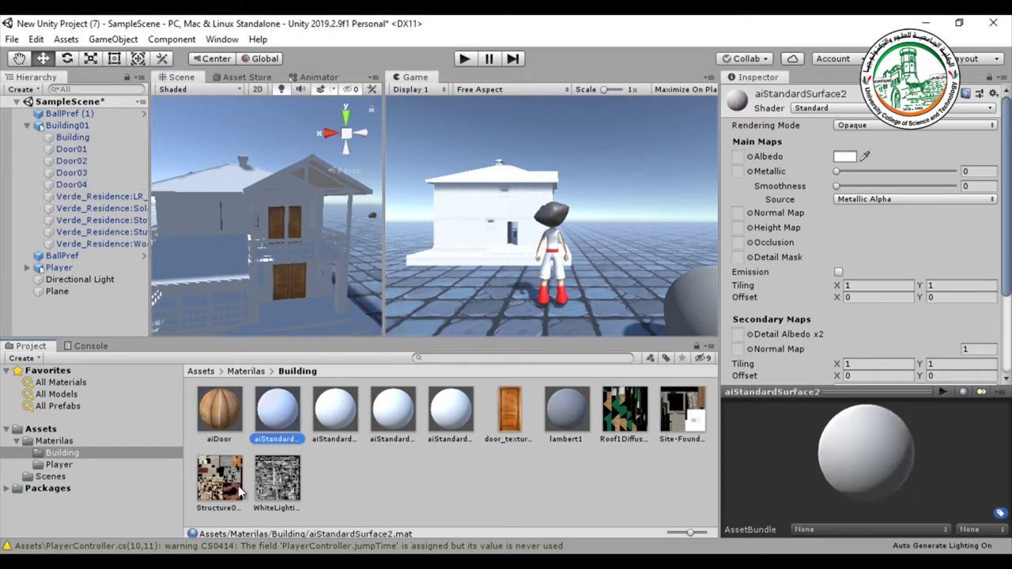
{"action": "left_click", "coordinate": [751, 157]}
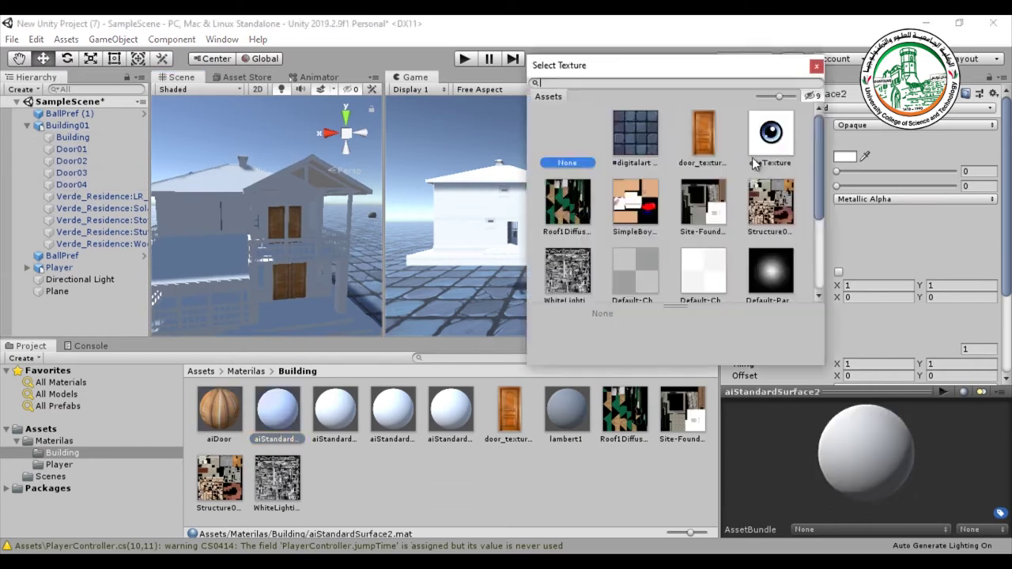
{"action": "left_click", "coordinate": [569, 204]}
{"action": "left_click", "coordinate": [816, 65]}
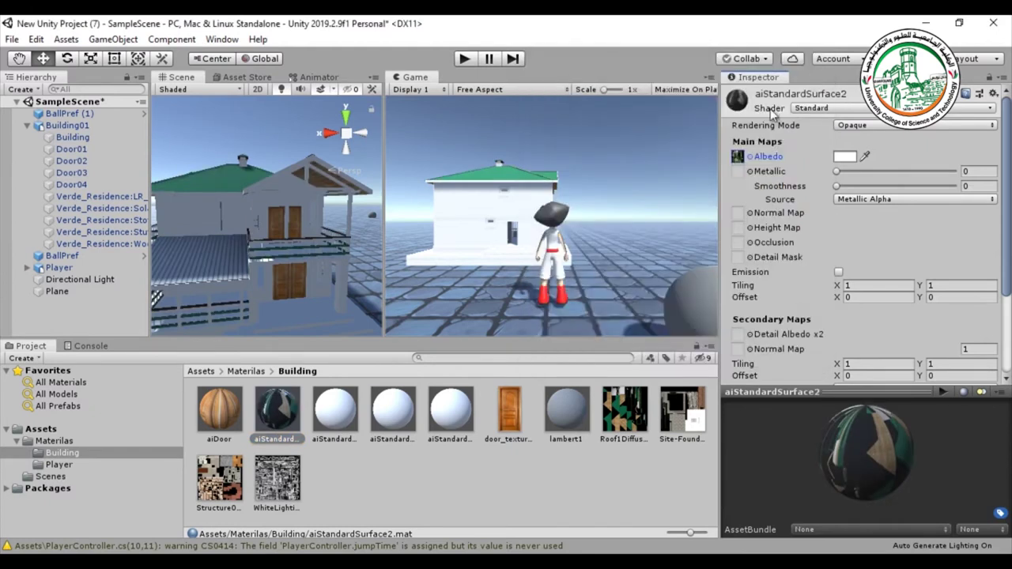
- Assign the Structure001-DiffuseMap texture as the albedo map of the aiStandardSurface3 material
{"action": "left_click", "coordinate": [327, 417]}
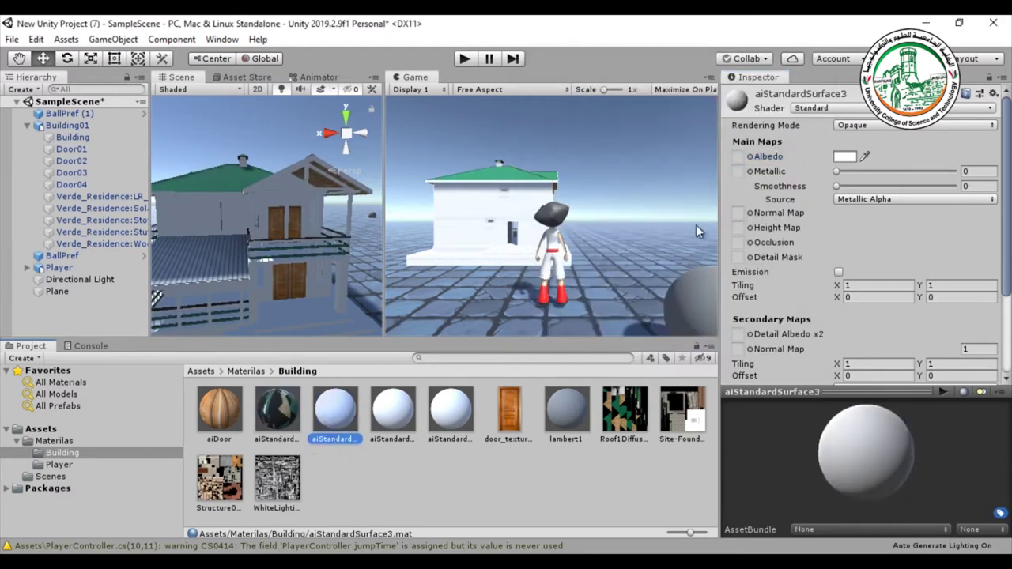
{"action": "left_click", "coordinate": [749, 156]}
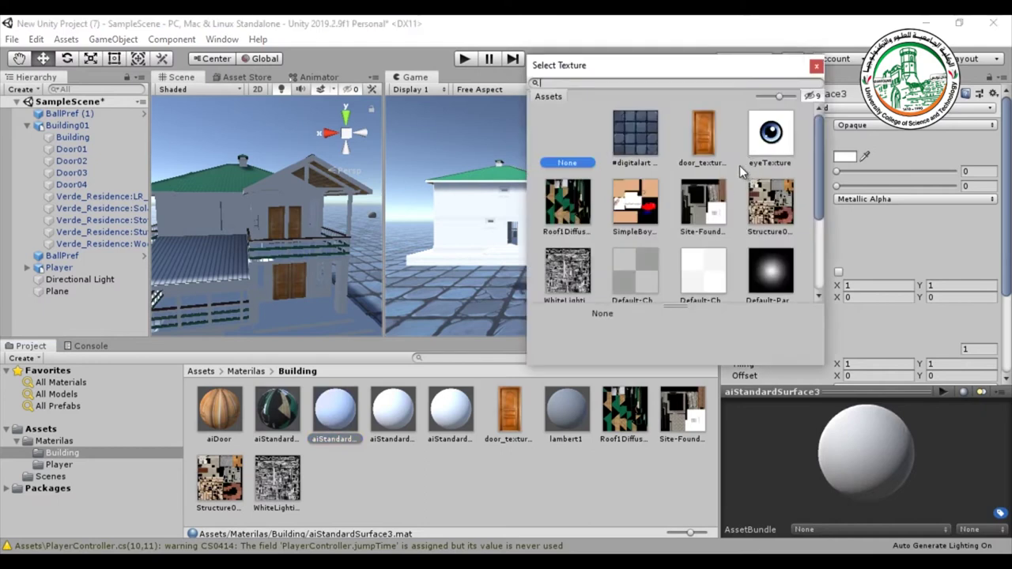
{"action": "left_click", "coordinate": [770, 204]}
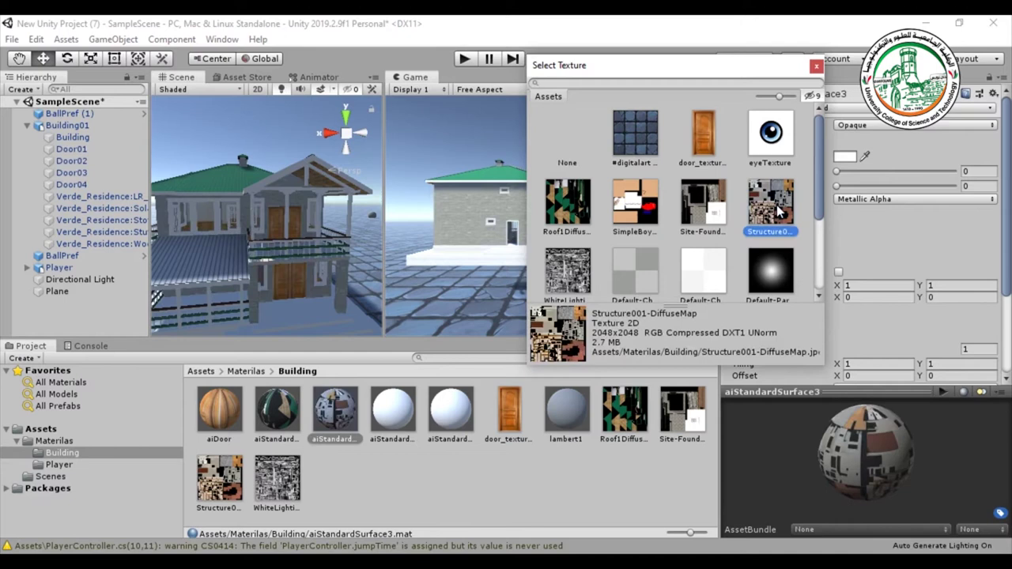
{"action": "left_click", "coordinate": [816, 67]}
- Assign the WhiteLightingMap texture as the albedo map of the aiStandardSurface4 material
{"action": "left_click", "coordinate": [399, 409]}
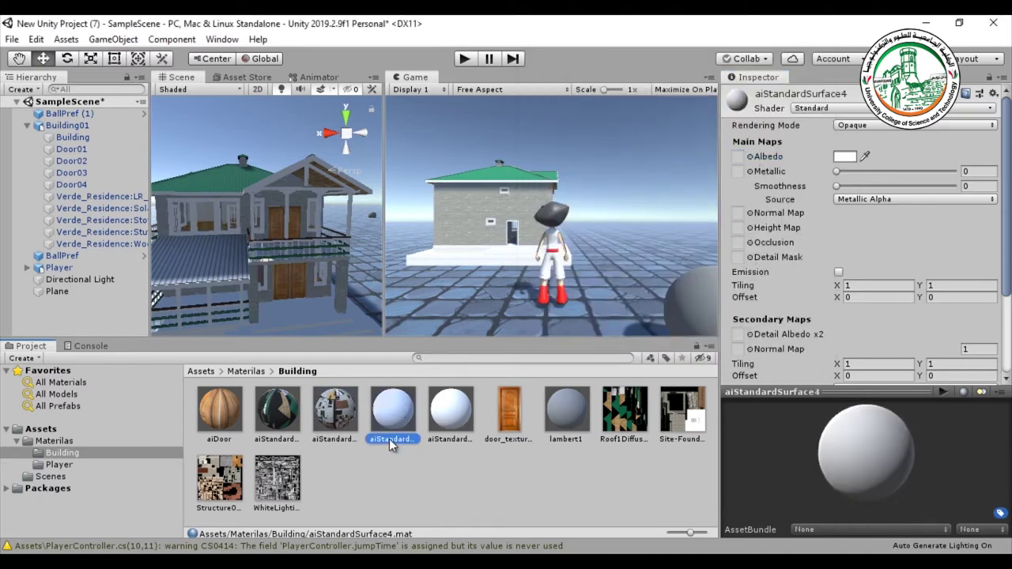
{"action": "left_click", "coordinate": [749, 156]}
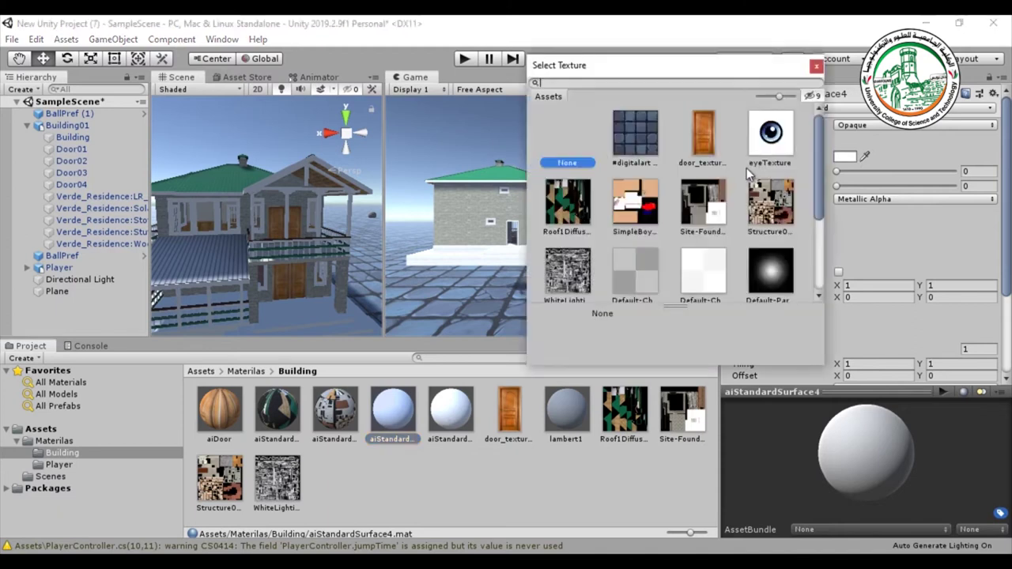
{"action": "left_click", "coordinate": [560, 275]}
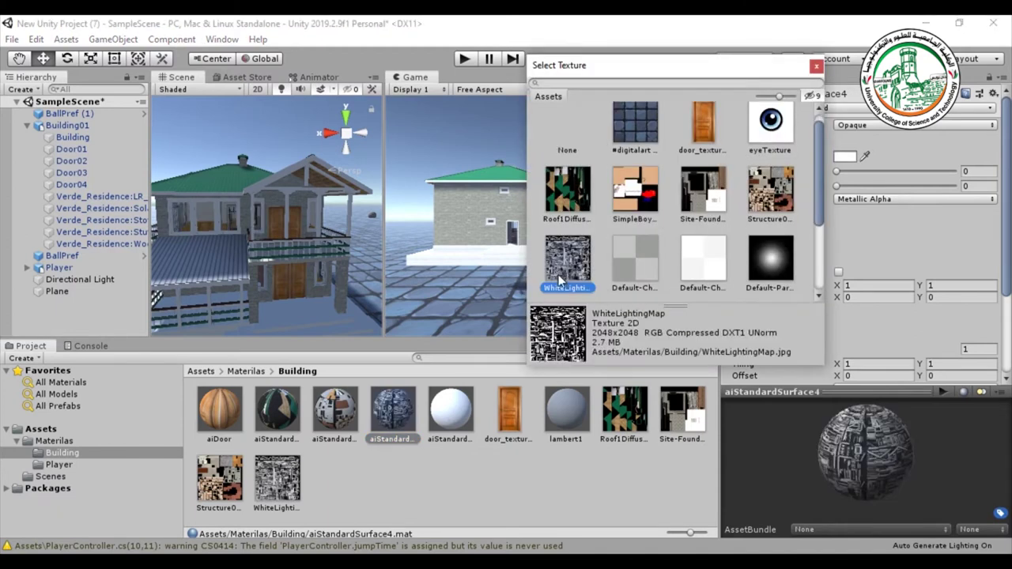
{"action": "left_click", "coordinate": [815, 66]}
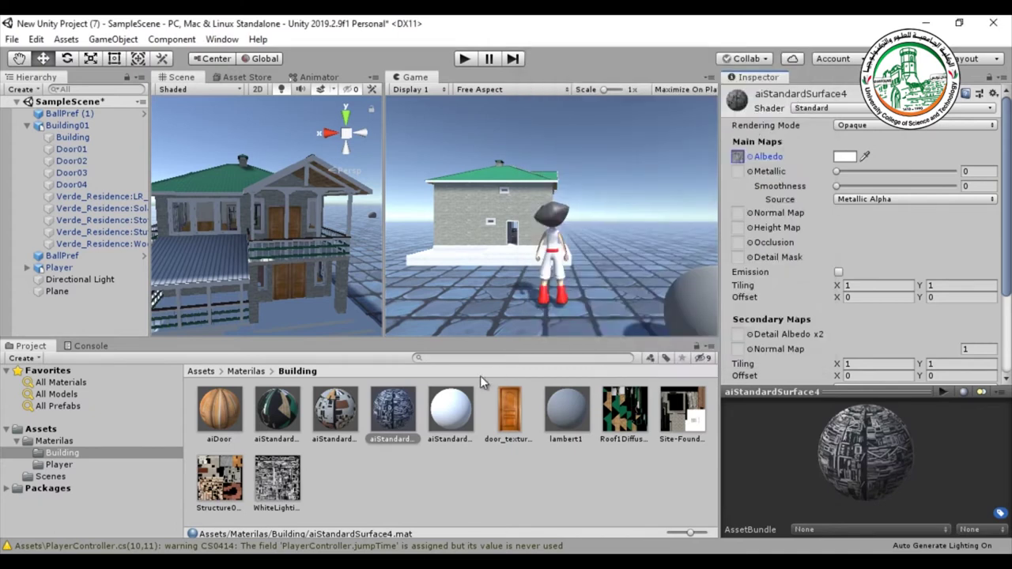
- Assign the Site-Foundation001DiffuseMap texture as the albedo map of the aiStandardSurface5 material
{"action": "left_click", "coordinate": [459, 407]}
{"action": "left_click", "coordinate": [751, 158]}
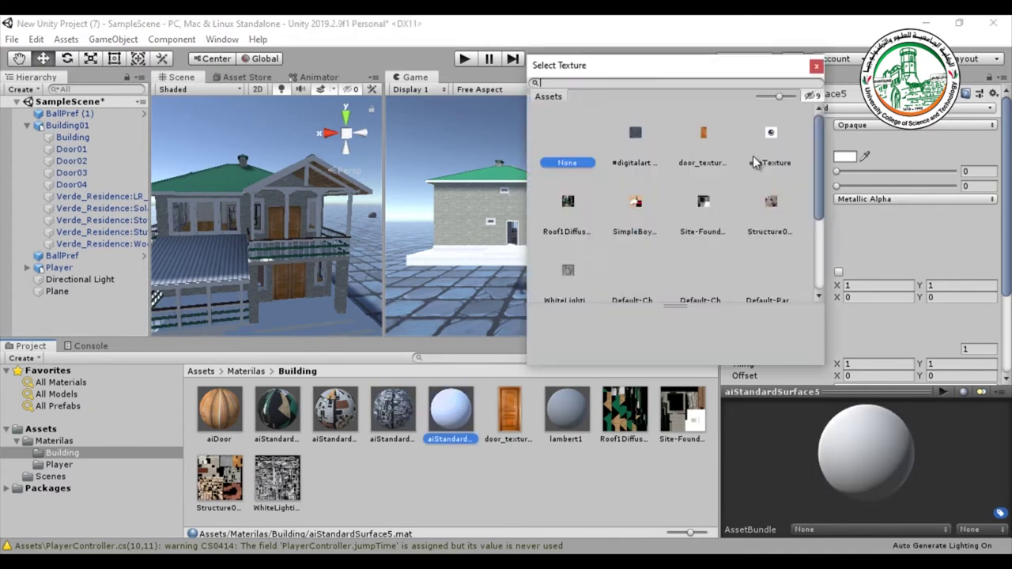
{"action": "left_click", "coordinate": [715, 212]}
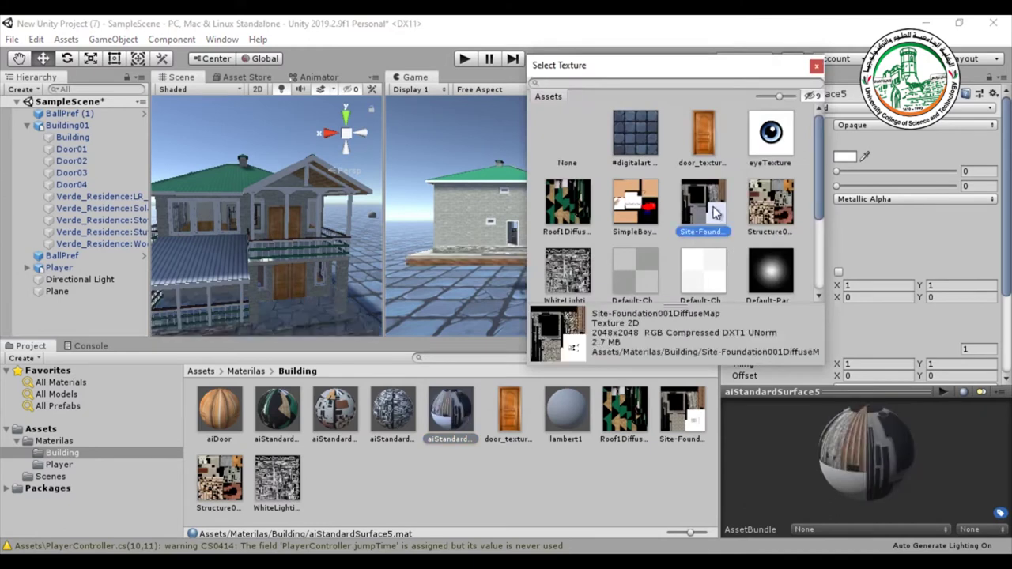
{"action": "left_click", "coordinate": [817, 66]}
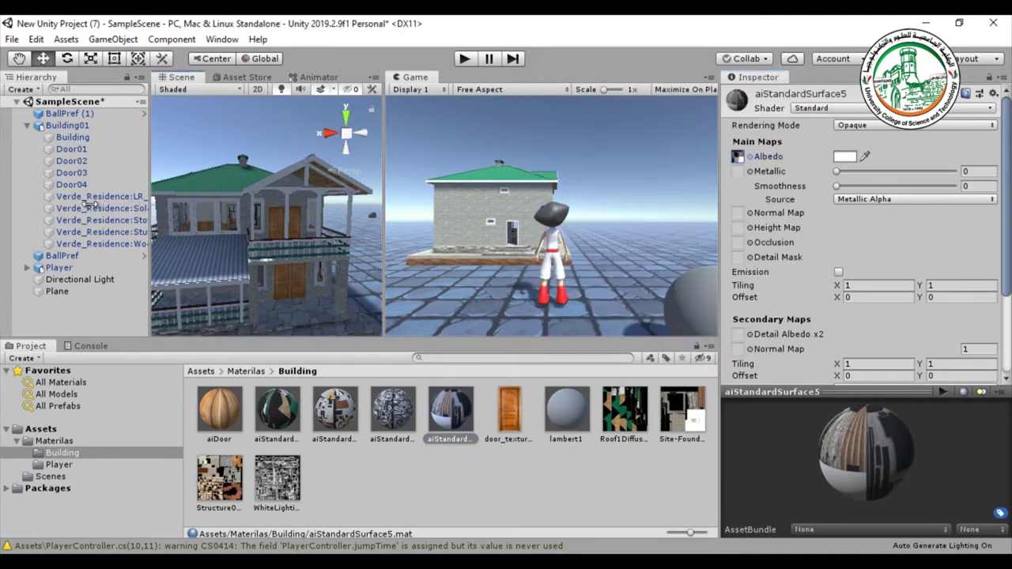
- Widen the Scene view and frame the whole textured building in it
{"action": "left_click_drag", "start_coordinate": [385, 207], "coordinate": [515, 207]}
{"action": "scroll", "coordinate": [426, 232], "scroll_direction": "down", "scroll_amount": 3}
{"action": "right_click_drag", "start_coordinate": [419, 240], "coordinate": [331, 276]}
{"action": "scroll", "coordinate": [331, 276], "scroll_direction": "down", "scroll_amount": 5}
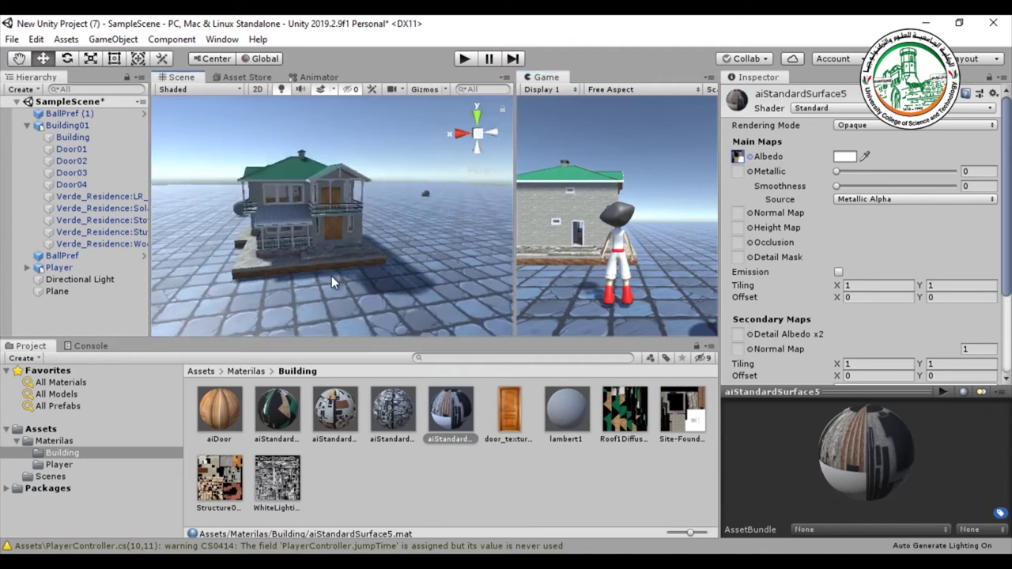
- Move Building01 along X to -13.9 and rotate it 180° about the Y axis
{"action": "left_click", "coordinate": [60, 127]}
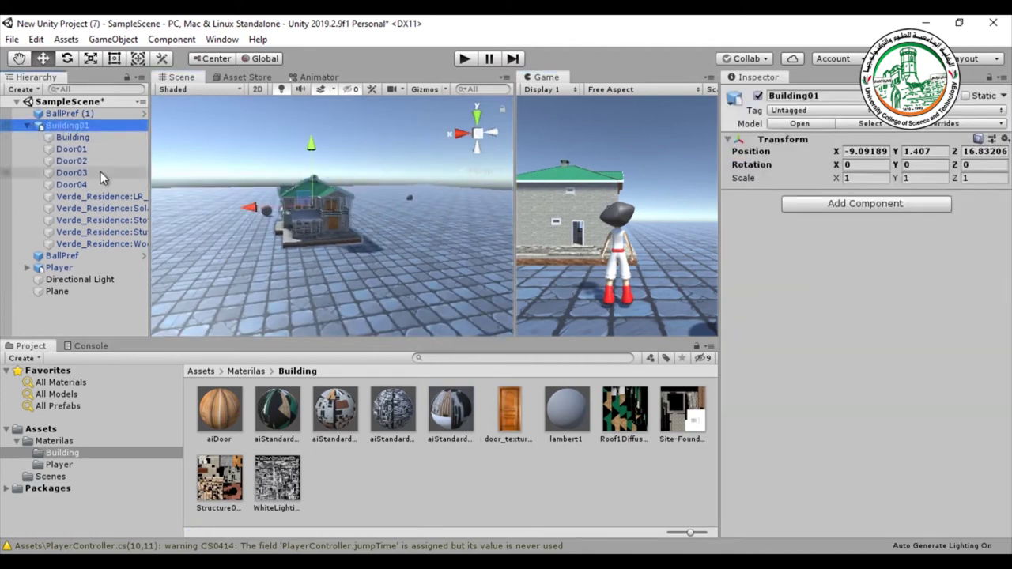
{"action": "left_click_drag", "start_coordinate": [249, 209], "coordinate": [279, 220]}
{"action": "right_click_drag", "start_coordinate": [278, 219], "coordinate": [372, 253]}
{"action": "left_click", "coordinate": [68, 63]}
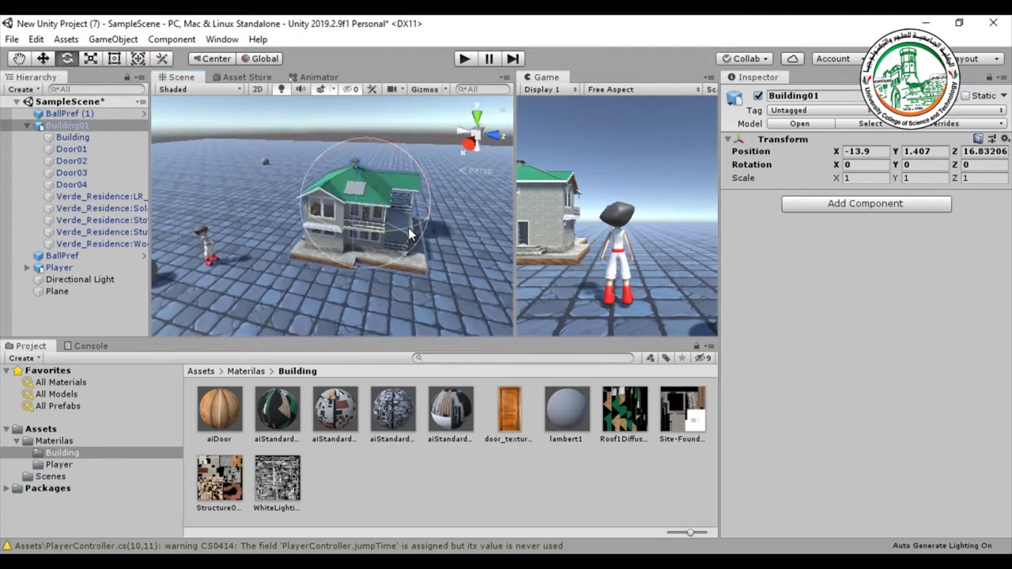
{"action": "left_click_drag", "start_coordinate": [382, 236], "coordinate": [24, 215]}
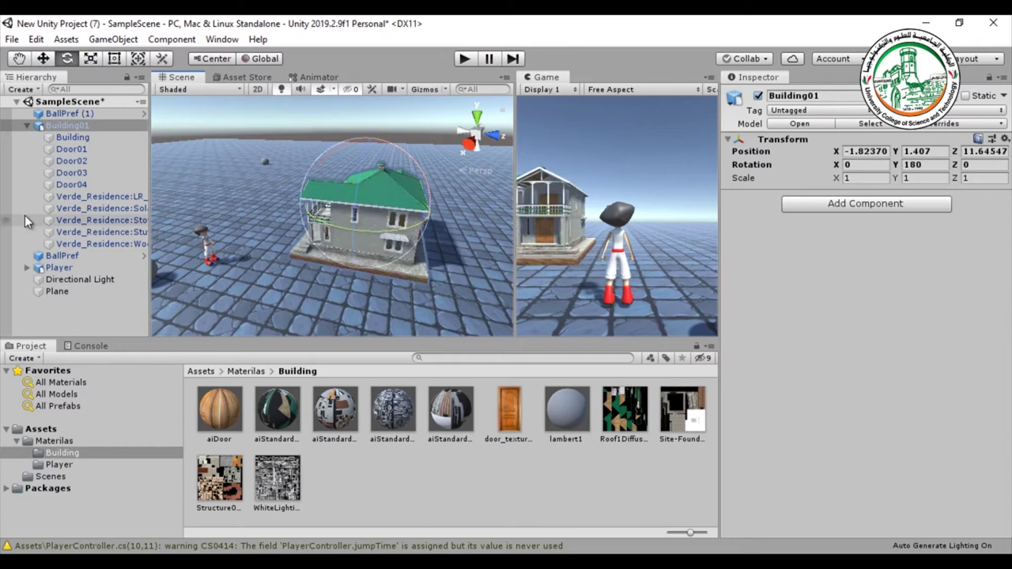
- Move Building01 along X to 5.07 so it stands in front of the player, and return to the Assets folder
{"action": "left_click", "coordinate": [43, 58]}
{"action": "middle_click_drag", "start_coordinate": [261, 224], "coordinate": [273, 208]}
{"action": "left_click_drag", "start_coordinate": [274, 208], "coordinate": [474, 222], "text": "alt"}
{"action": "left_click_drag", "start_coordinate": [339, 210], "coordinate": [341, 299]}
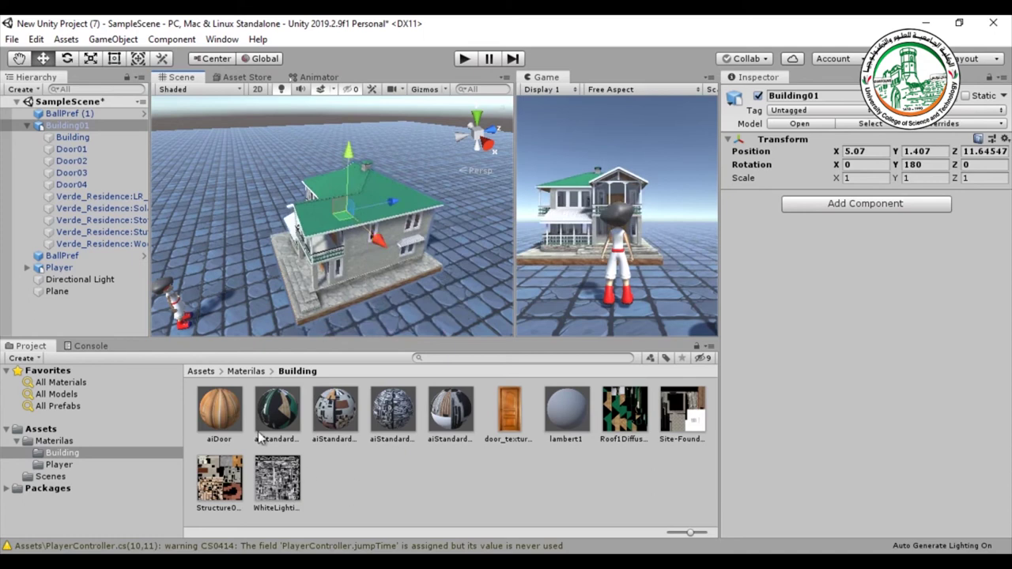
{"action": "left_click", "coordinate": [201, 370]}
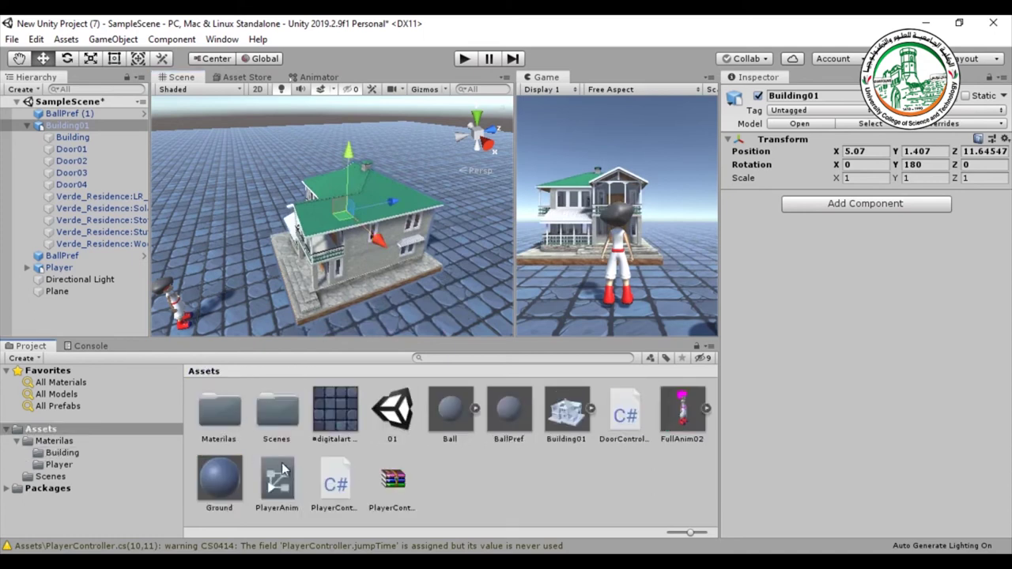
- Increase the Scale Factor in the Building01 model's import settings and apply it
{"action": "left_click", "coordinate": [568, 412]}
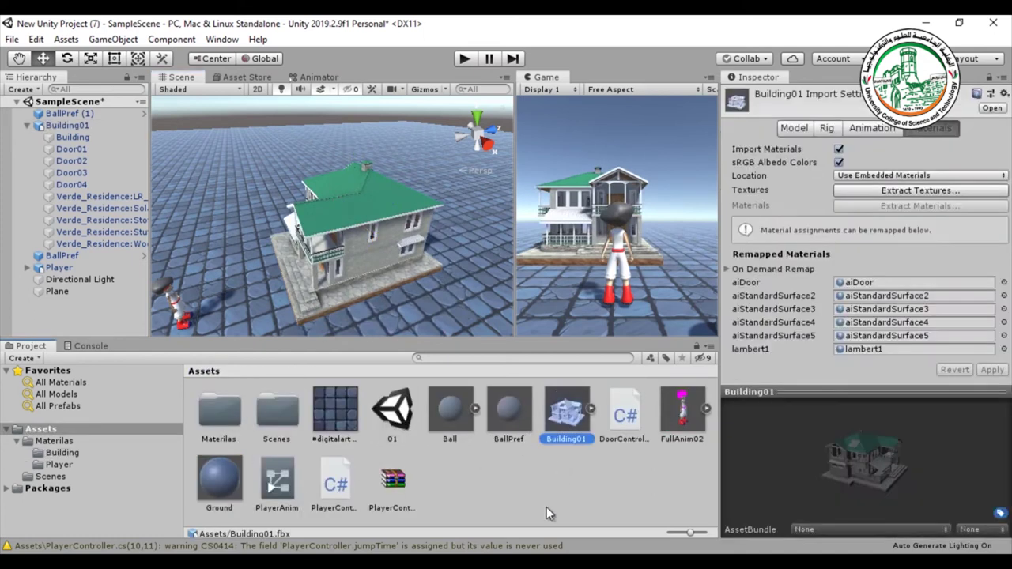
{"action": "left_click", "coordinate": [793, 129]}
{"action": "right_click_drag", "start_coordinate": [407, 238], "coordinate": [405, 196]}
{"action": "left_click", "coordinate": [782, 167]}
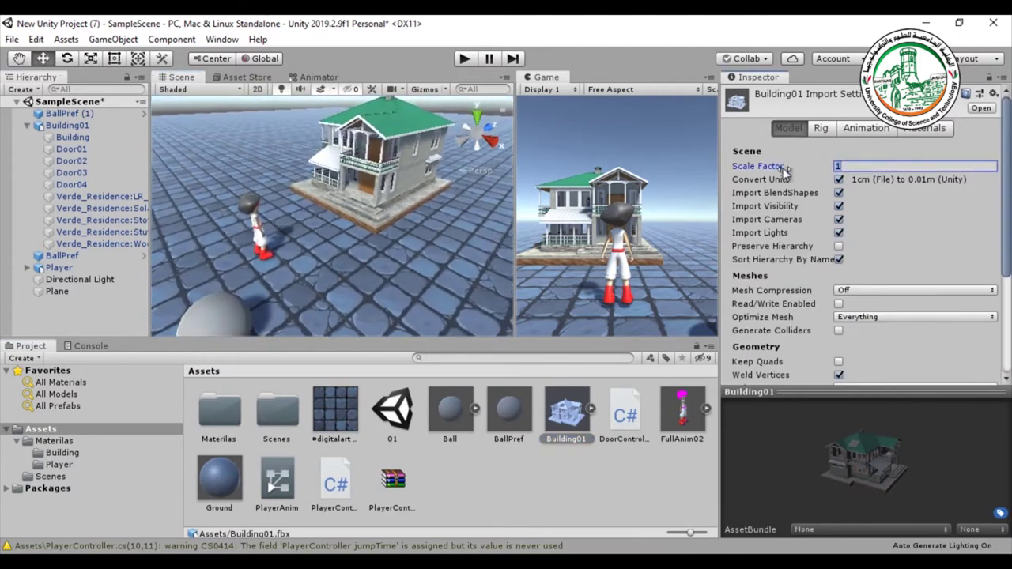
{"action": "scroll", "coordinate": [941, 269], "scroll_direction": "down", "scroll_amount": 4}
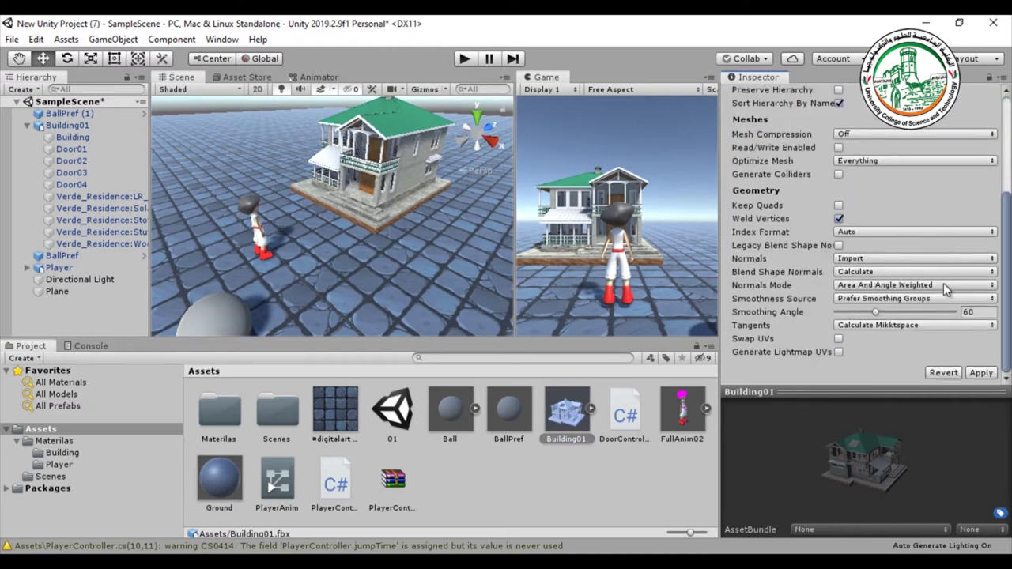
{"action": "left_click", "coordinate": [981, 373]}
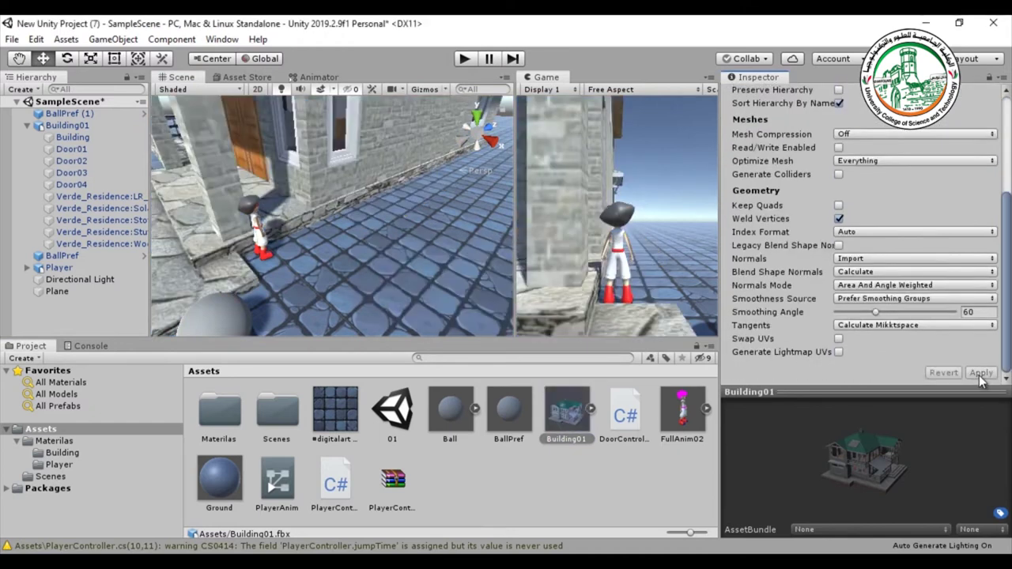
- Examine the enlarged building's entrance, steps and surroundings against the size of the player
{"action": "scroll", "coordinate": [401, 228], "scroll_direction": "down", "scroll_amount": 2}
{"action": "left_click_drag", "start_coordinate": [337, 229], "coordinate": [399, 225], "text": "alt"}
{"action": "middle_click_drag", "start_coordinate": [371, 217], "coordinate": [390, 231]}
{"action": "scroll", "coordinate": [389, 231], "scroll_direction": "up", "scroll_amount": 2}
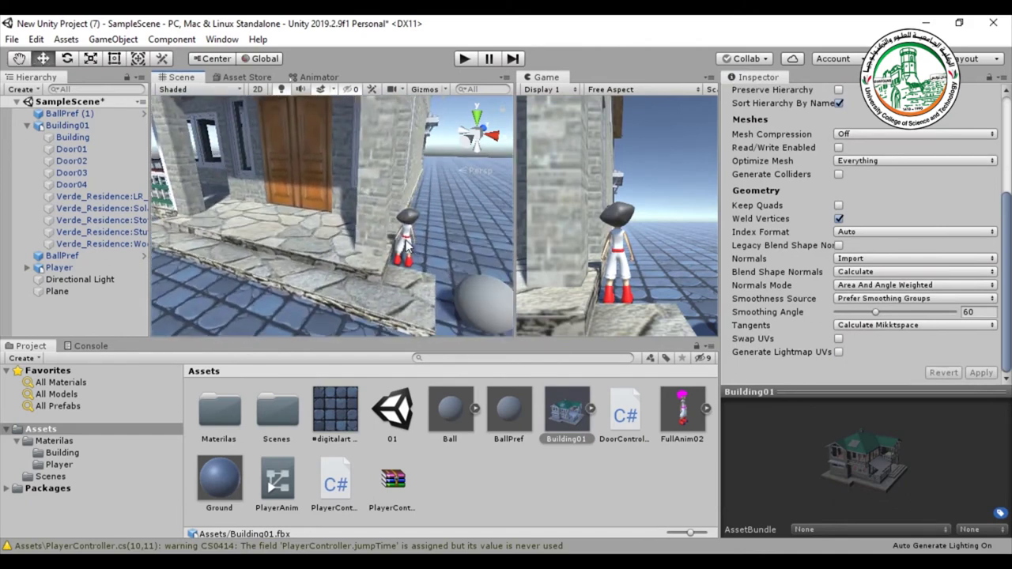
{"action": "left_click", "coordinate": [406, 241]}
{"action": "left_click_drag", "start_coordinate": [406, 261], "coordinate": [373, 268], "text": "alt"}
{"action": "left_click", "coordinate": [329, 164]}
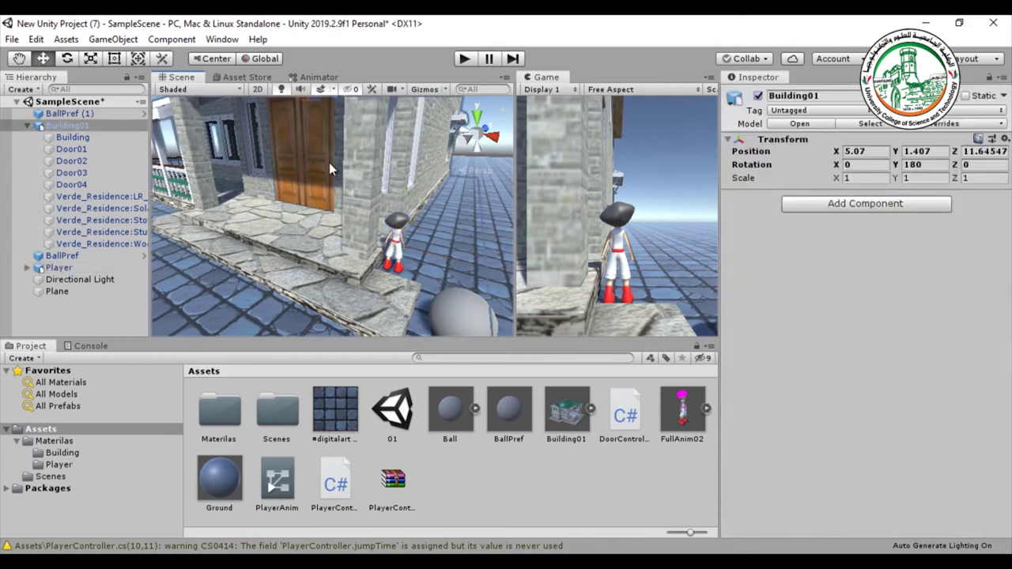
{"action": "scroll", "coordinate": [331, 193], "scroll_direction": "down", "scroll_amount": 5}
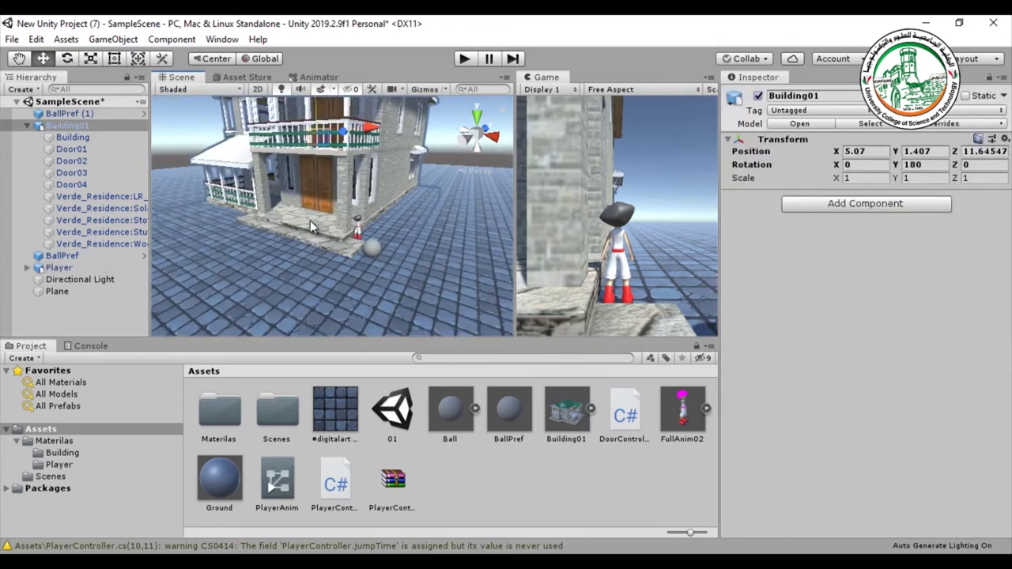
{"action": "left_click", "coordinate": [310, 221]}
{"action": "left_click", "coordinate": [456, 182]}
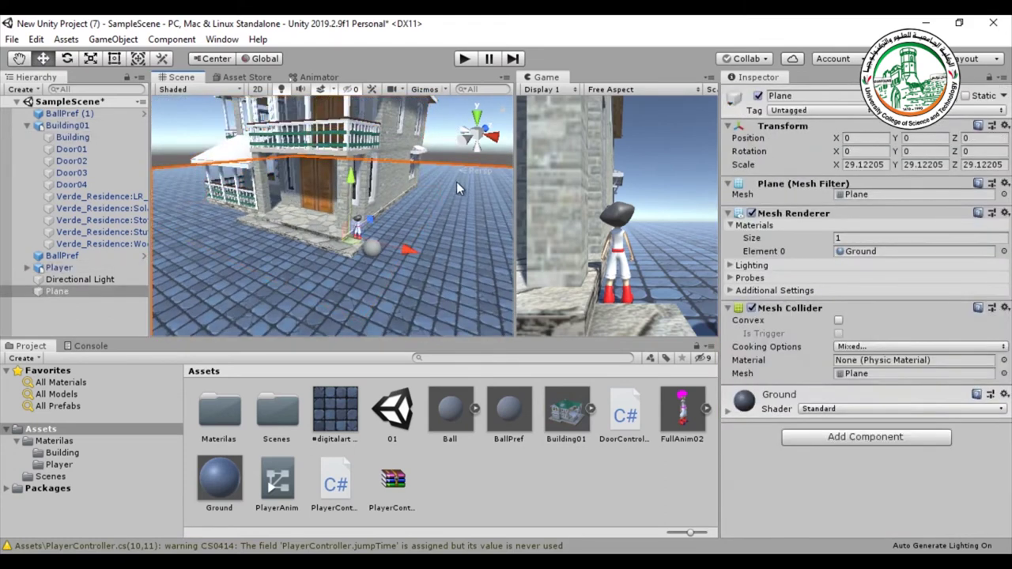
- Switch the tool handle to Pivot and move Building01 to X 18.6, Y 1.75, Z 22.1, placing its entrance in front of the player
{"action": "left_click", "coordinate": [380, 136]}
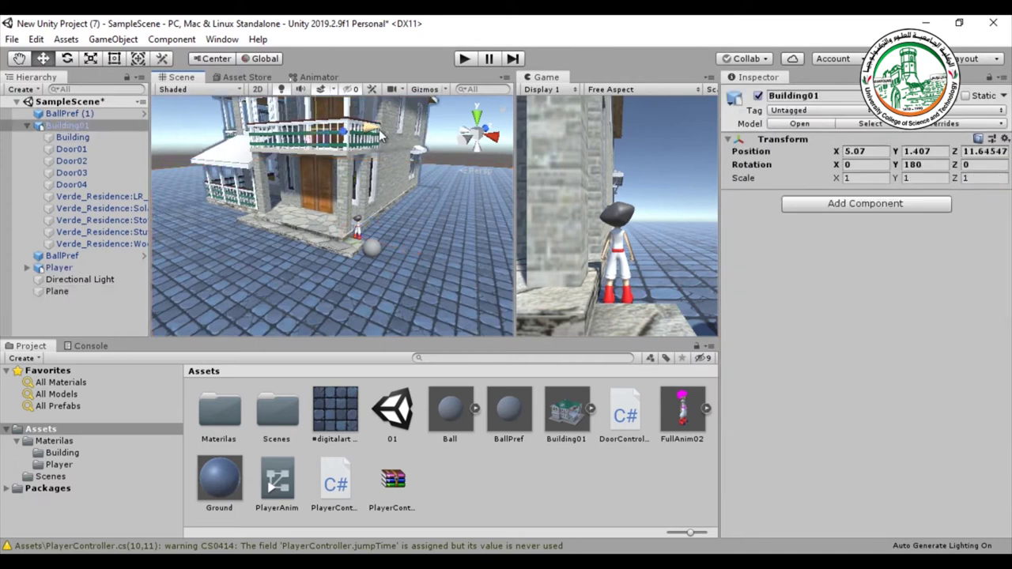
{"action": "left_click", "coordinate": [211, 60]}
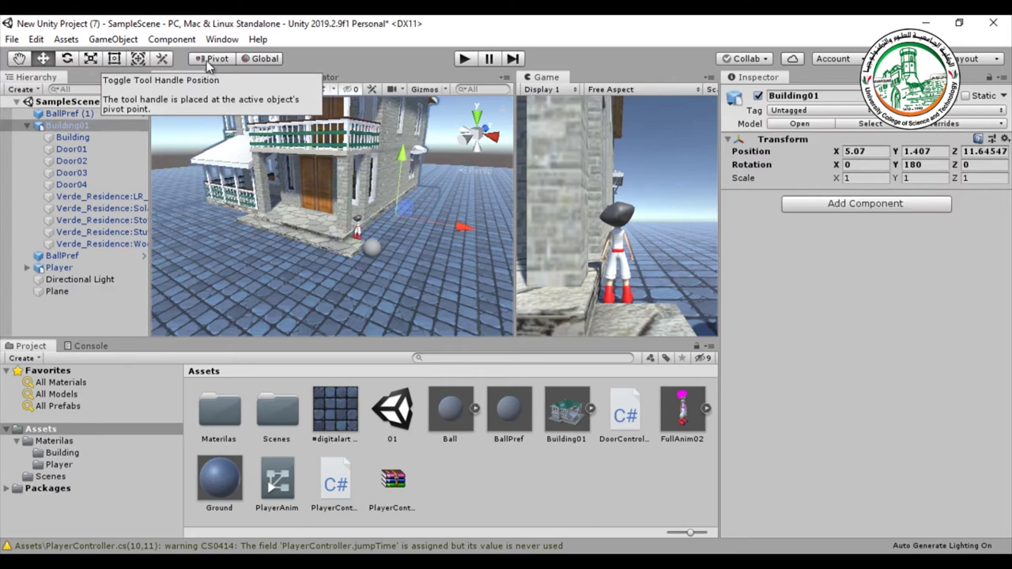
{"action": "left_click_drag", "start_coordinate": [457, 229], "coordinate": [375, 219]}
{"action": "scroll", "coordinate": [376, 219], "scroll_direction": "down", "scroll_amount": 10}
{"action": "scroll", "coordinate": [376, 219], "scroll_direction": "up", "scroll_amount": 3}
{"action": "scroll", "coordinate": [369, 252], "scroll_direction": "up", "scroll_amount": 8}
{"action": "left_click_drag", "start_coordinate": [288, 260], "coordinate": [356, 249], "text": "alt"}
{"action": "mouse_move", "coordinate": [454, 186]}
{"action": "left_mouse_down"}
{"action": "mouse_move", "coordinate": [452, 155]}
{"action": "mouse_move", "coordinate": [452, 185]}
{"action": "left_mouse_up"}
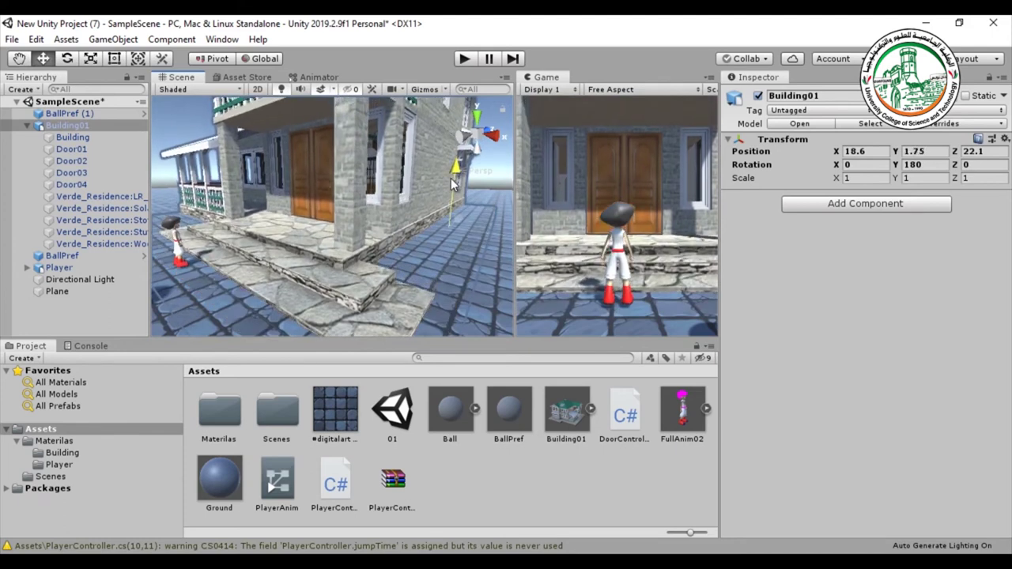
- View the player at the front entrance and briefly run the scene to test it
{"action": "left_click_drag", "start_coordinate": [357, 194], "coordinate": [658, 219], "text": "alt"}
{"action": "right_click_drag", "start_coordinate": [658, 218], "coordinate": [337, 242]}
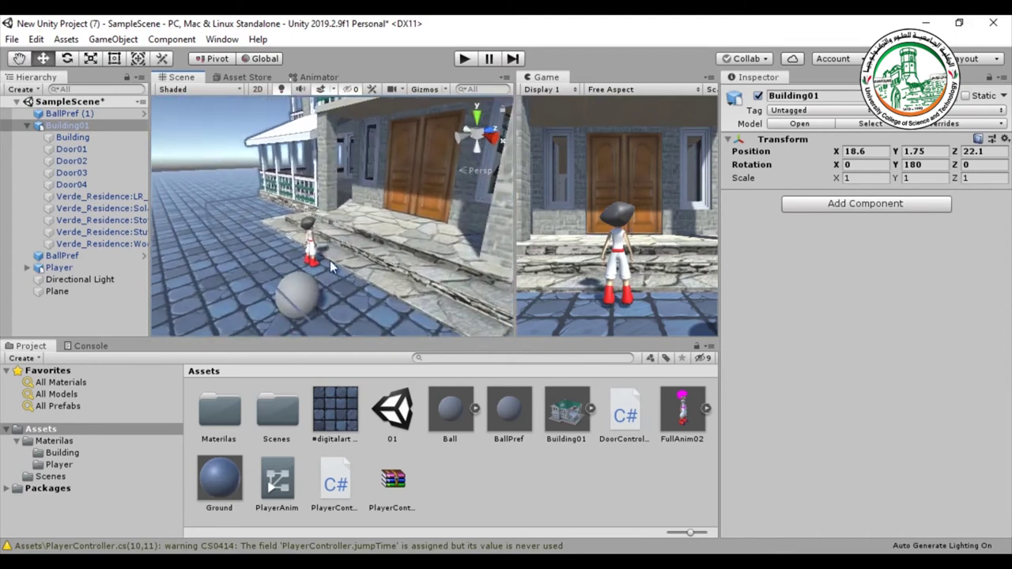
{"action": "left_click", "coordinate": [463, 59]}
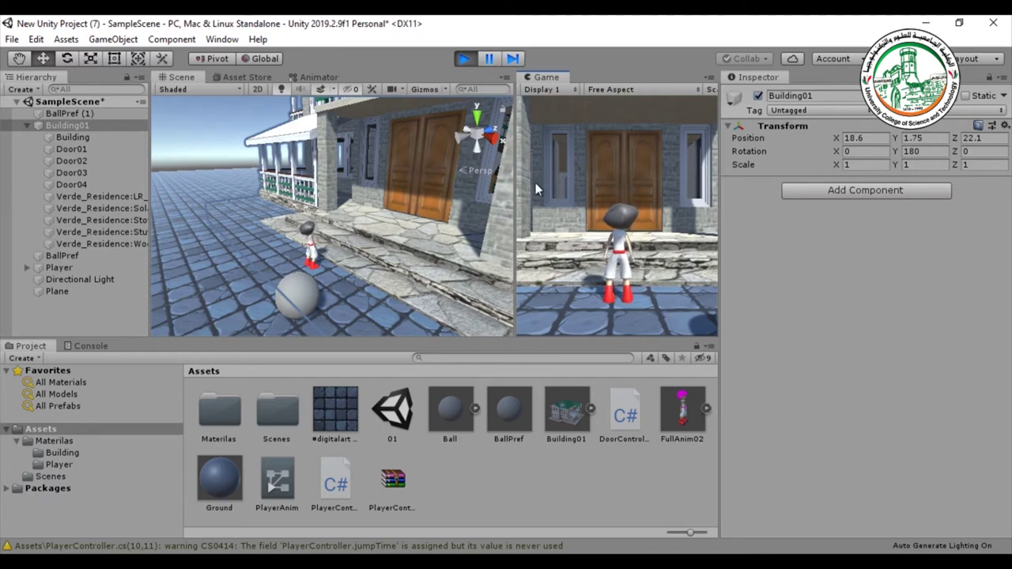
{"action": "left_click", "coordinate": [464, 59]}
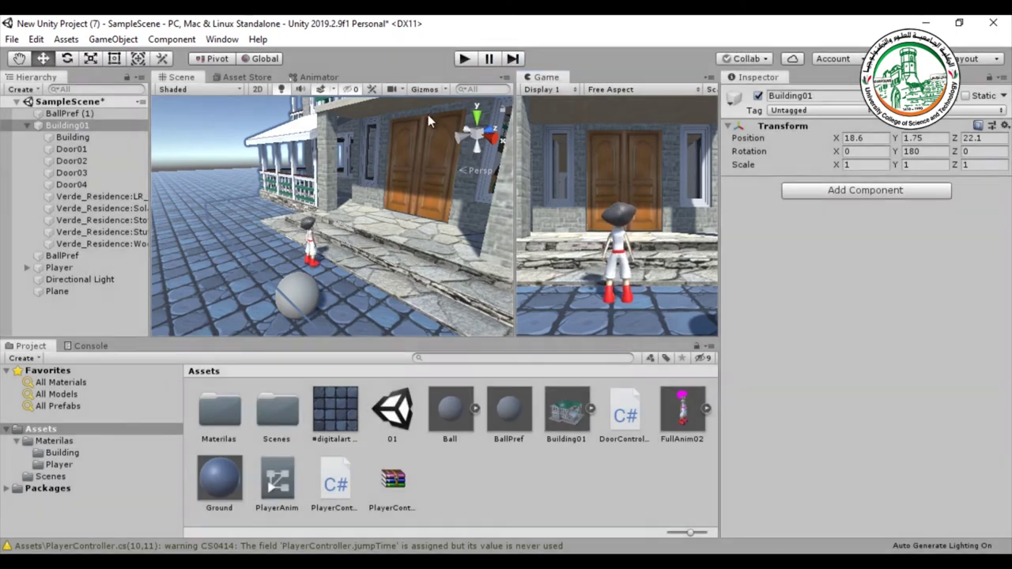
- Remove the missing script component from Player and attach the PlayerController script in its place
{"action": "left_click", "coordinate": [52, 268]}
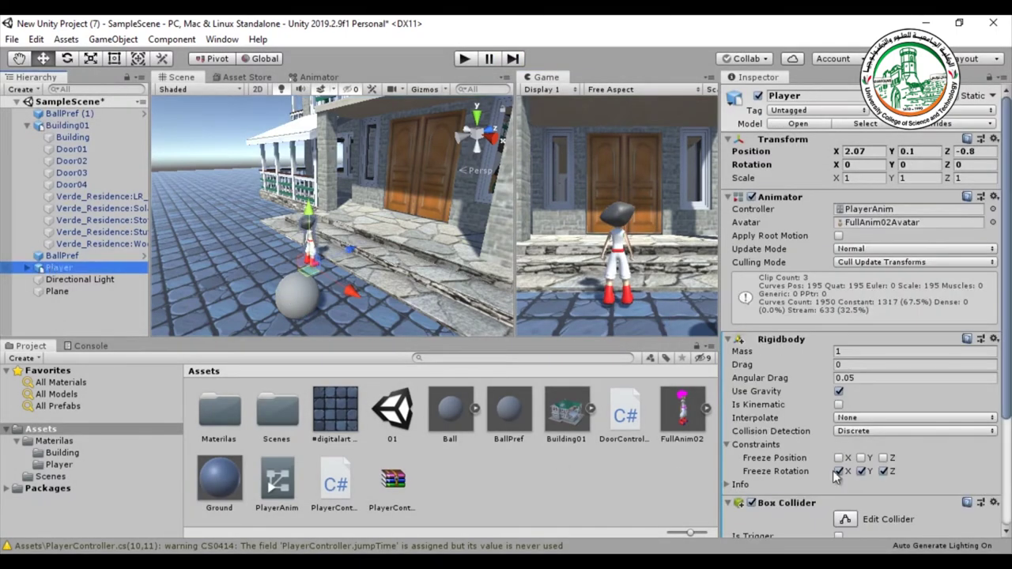
{"action": "scroll", "coordinate": [833, 471], "scroll_direction": "down", "scroll_amount": 4}
{"action": "left_click", "coordinate": [994, 448]}
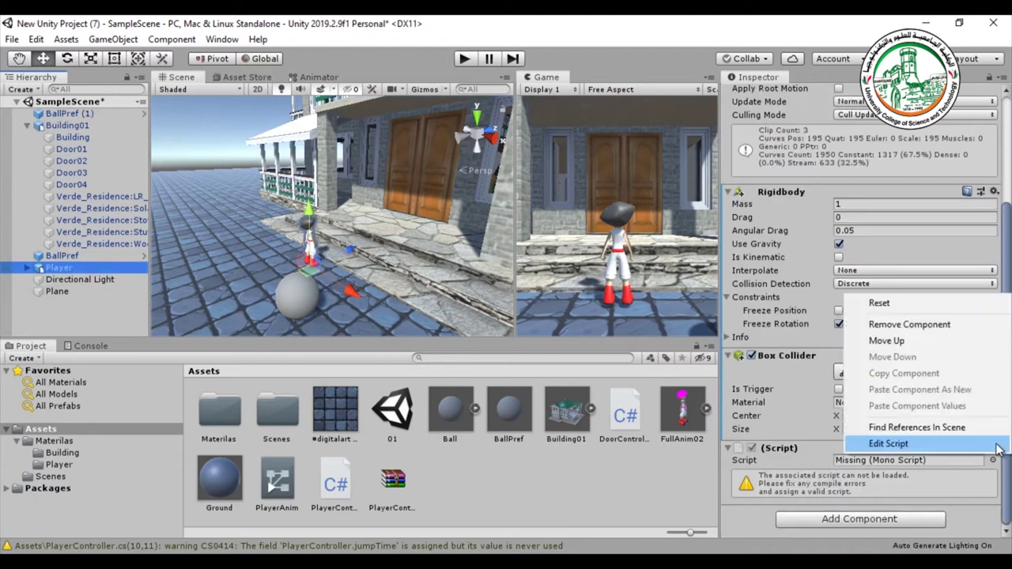
{"action": "left_click", "coordinate": [893, 325]}
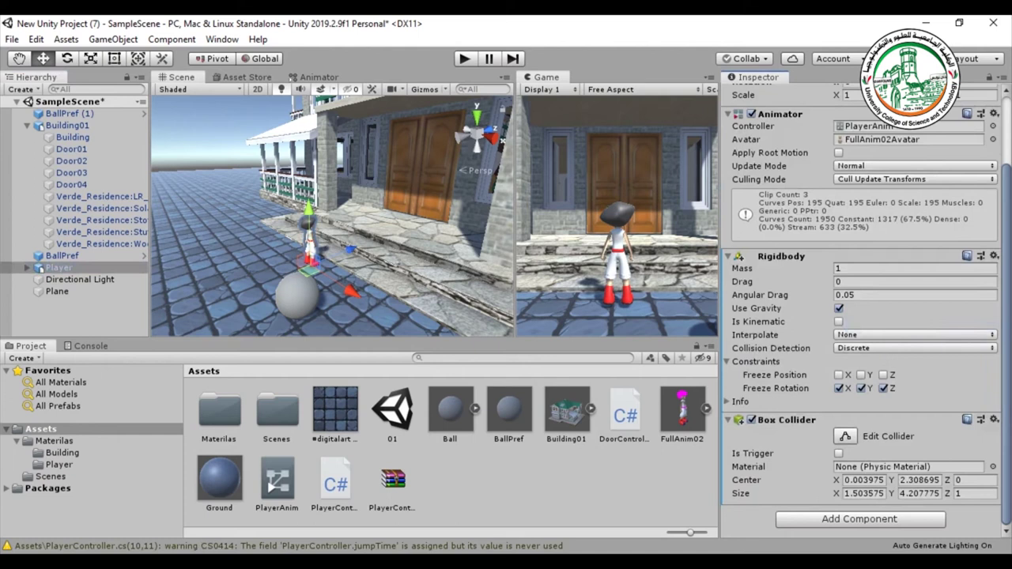
{"action": "left_click_drag", "start_coordinate": [332, 492], "coordinate": [757, 510]}
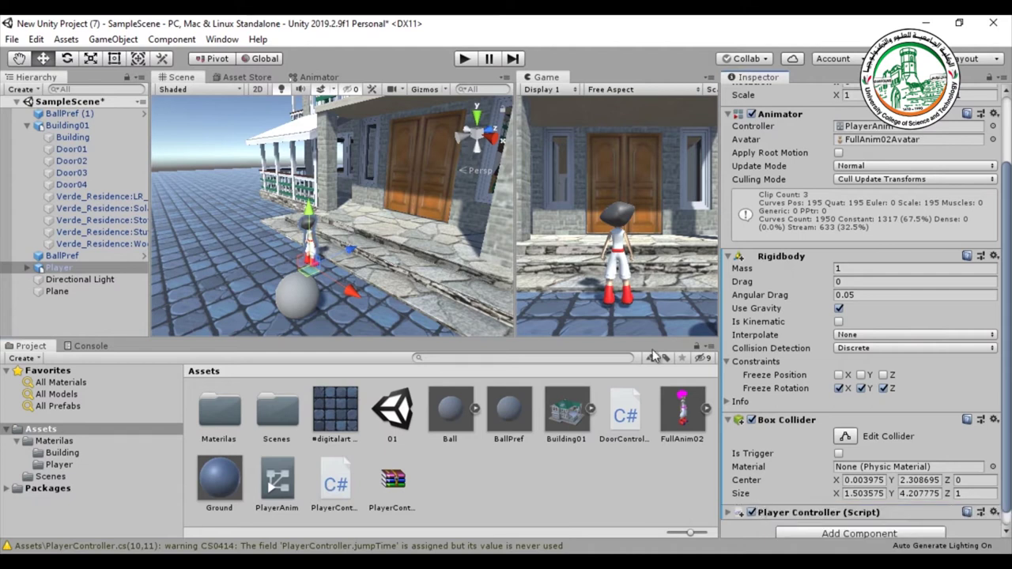
- Run the scene, walk the player around and into the building to test collisions, and stop it
{"action": "left_click", "coordinate": [463, 58]}
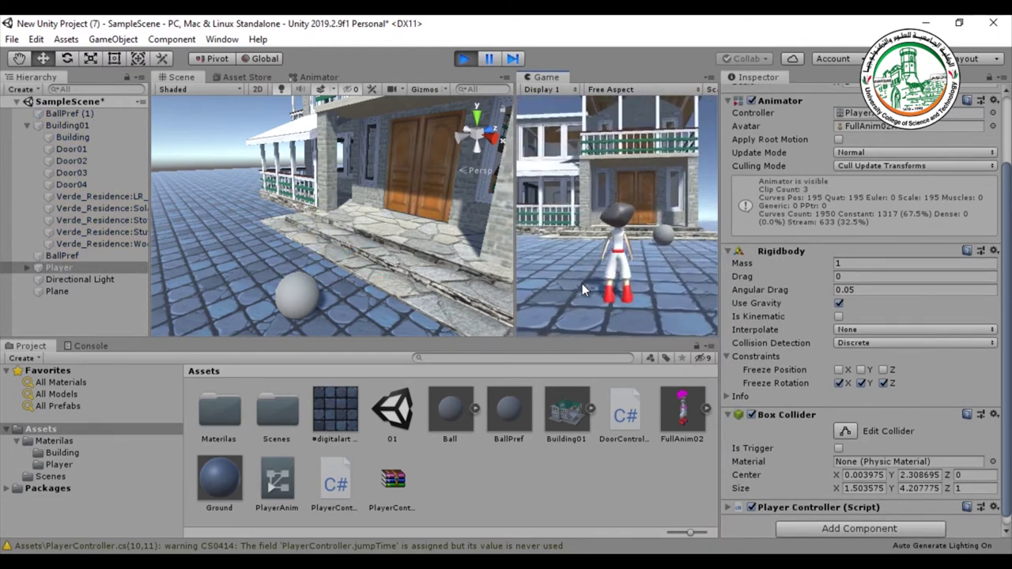
{"action": "key", "text": "Left"}
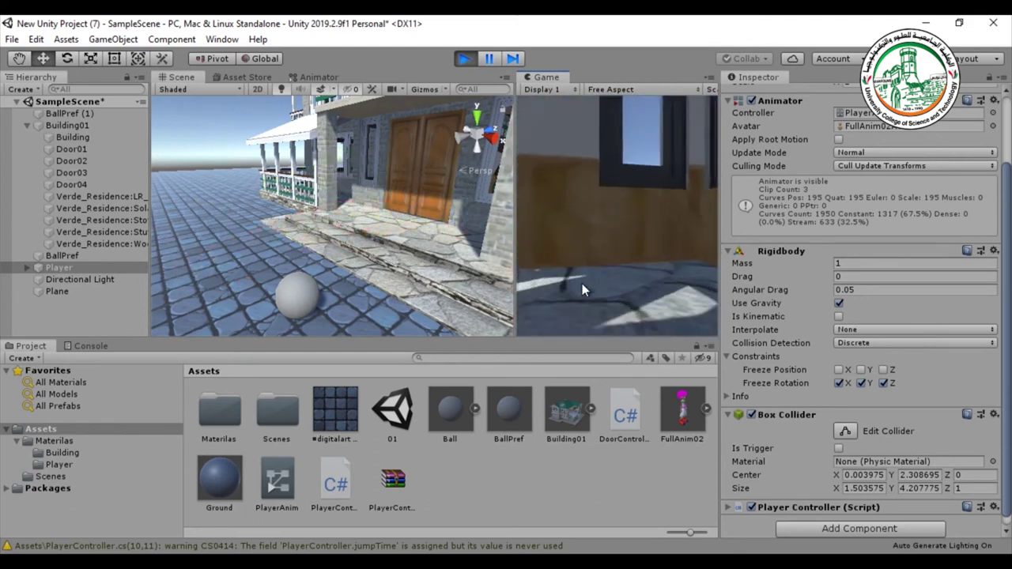
{"action": "left_click", "coordinate": [464, 58]}
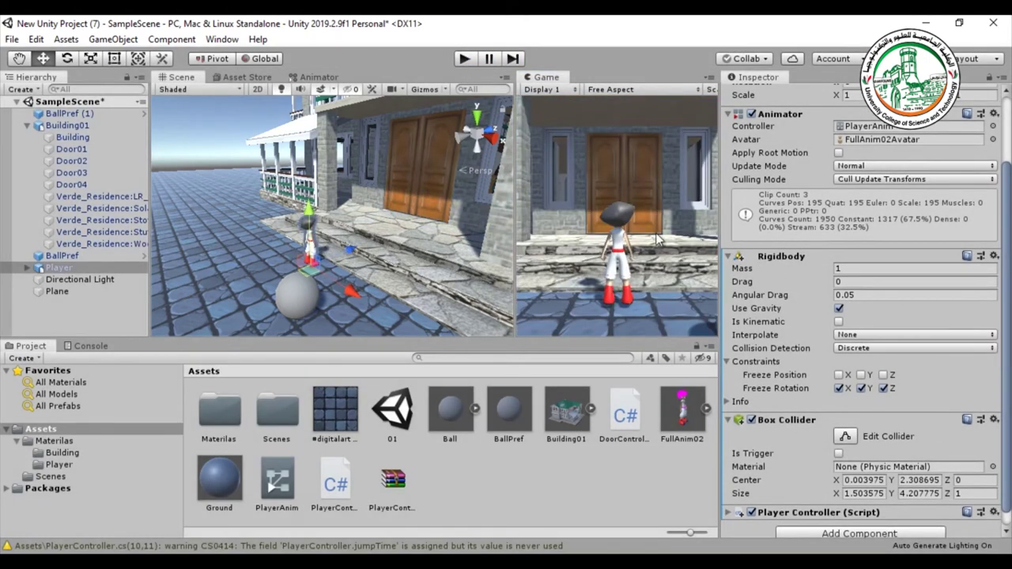
- Add a Mesh Collider to the Building object inside Building01
{"action": "left_click", "coordinate": [413, 237]}
{"action": "left_click", "coordinate": [55, 138]}
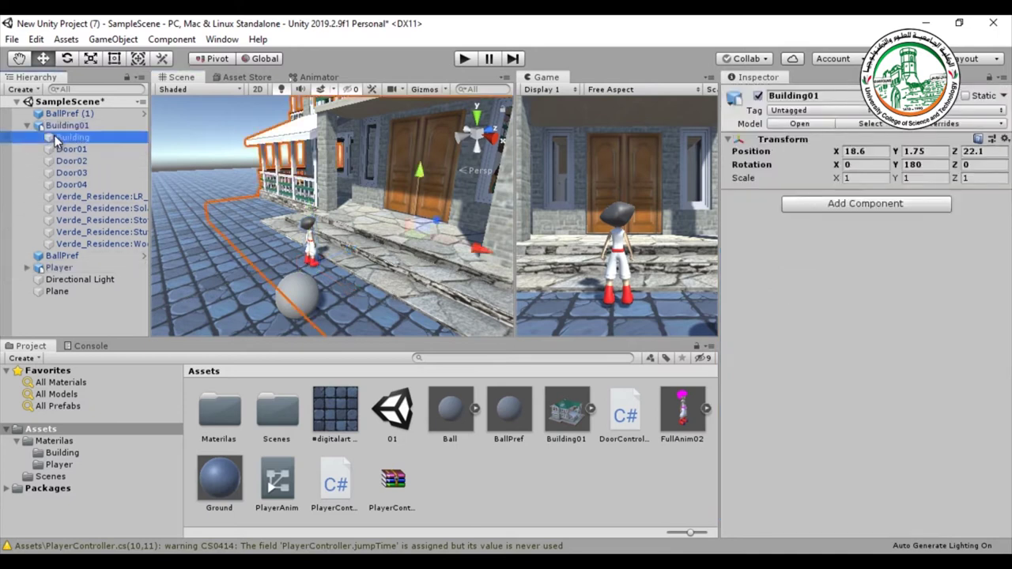
{"action": "left_click", "coordinate": [60, 126]}
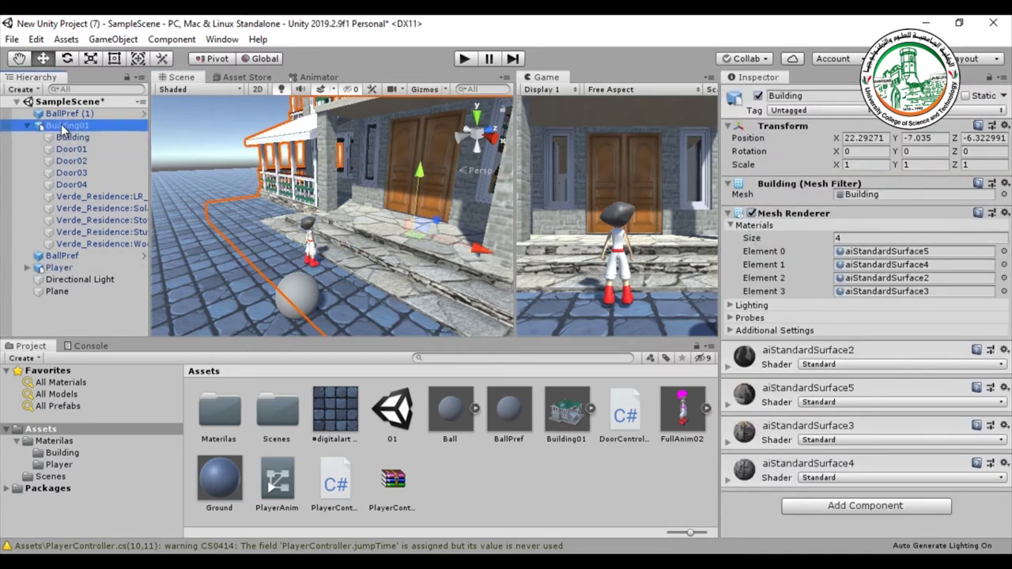
{"action": "scroll", "coordinate": [399, 214], "scroll_direction": "down", "scroll_amount": 3}
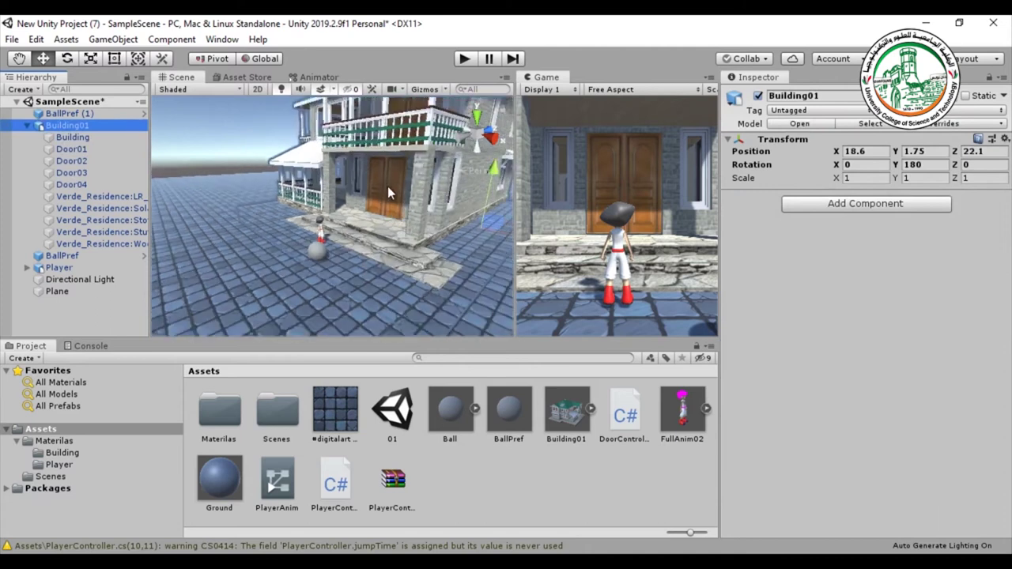
{"action": "left_click", "coordinate": [75, 137]}
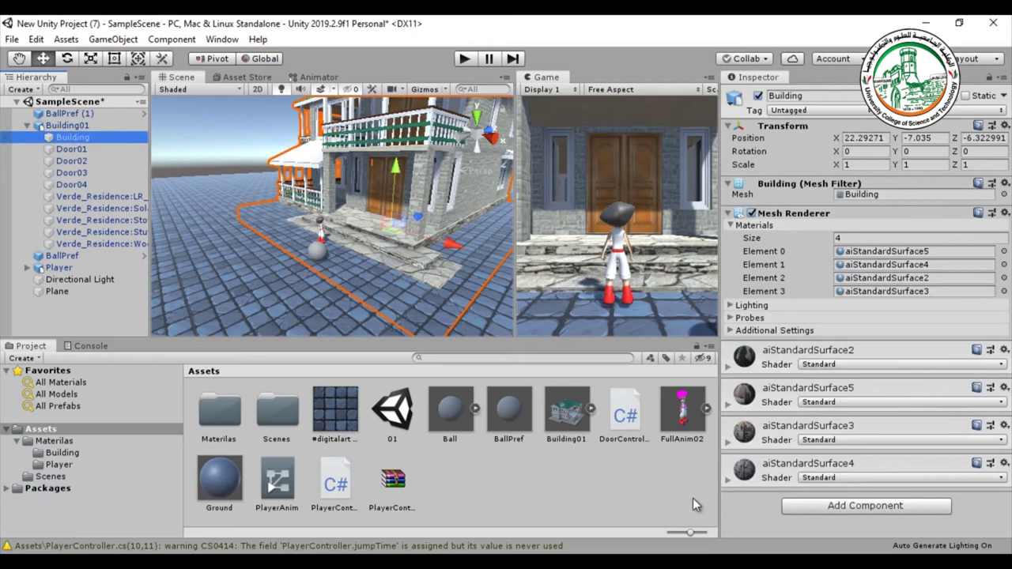
{"action": "left_click", "coordinate": [838, 510]}
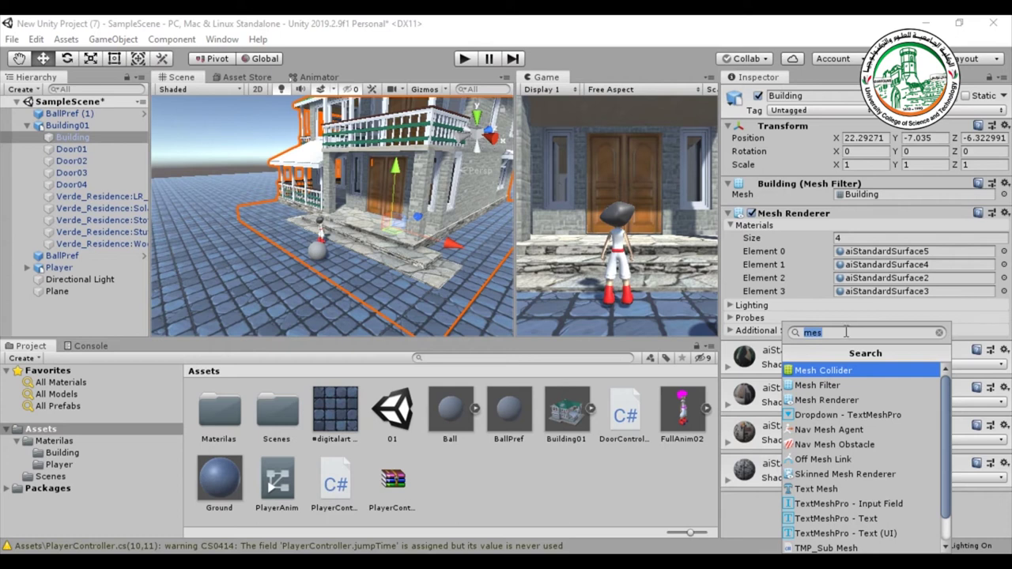
{"action": "key", "text": "Down"}
{"action": "key", "text": "Down"}
{"action": "key", "text": "Down"}
{"action": "key", "text": "Down"}
{"action": "type", "text": "mes"}
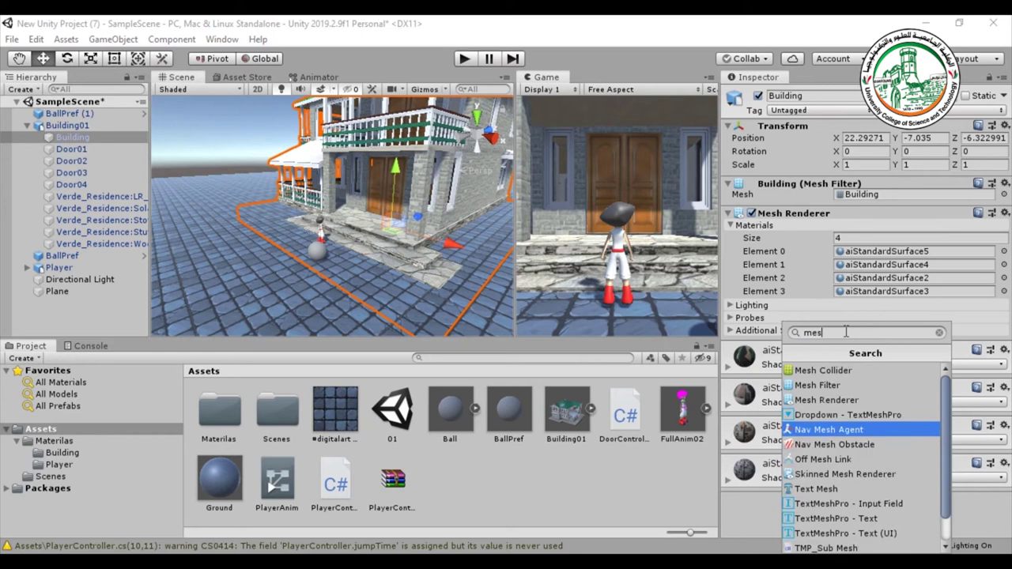
{"action": "key", "text": "Up"}
{"action": "key", "text": "Up"}
{"action": "key", "text": "Up"}
{"action": "key", "text": "Up"}
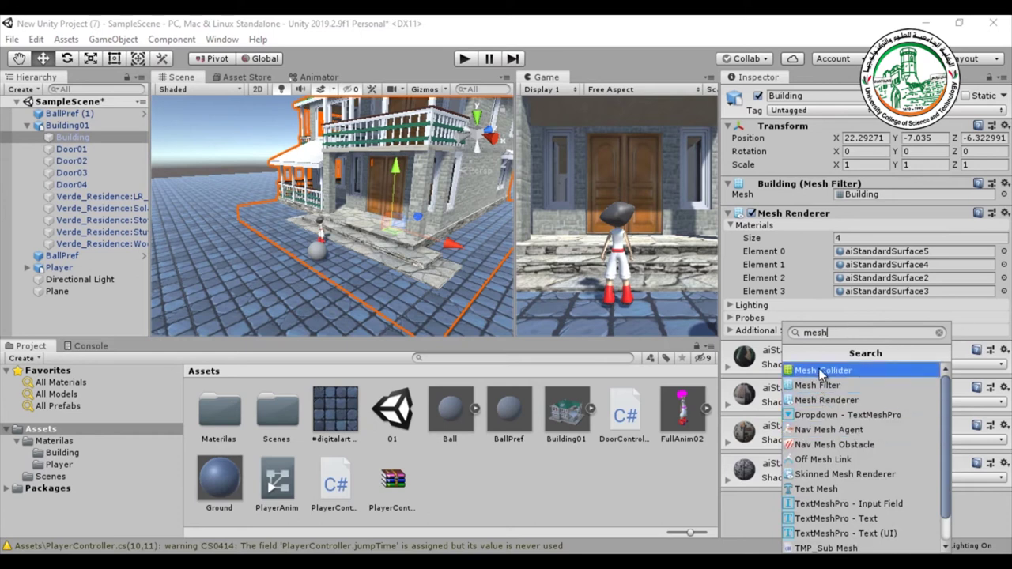
{"action": "left_click", "coordinate": [822, 372]}
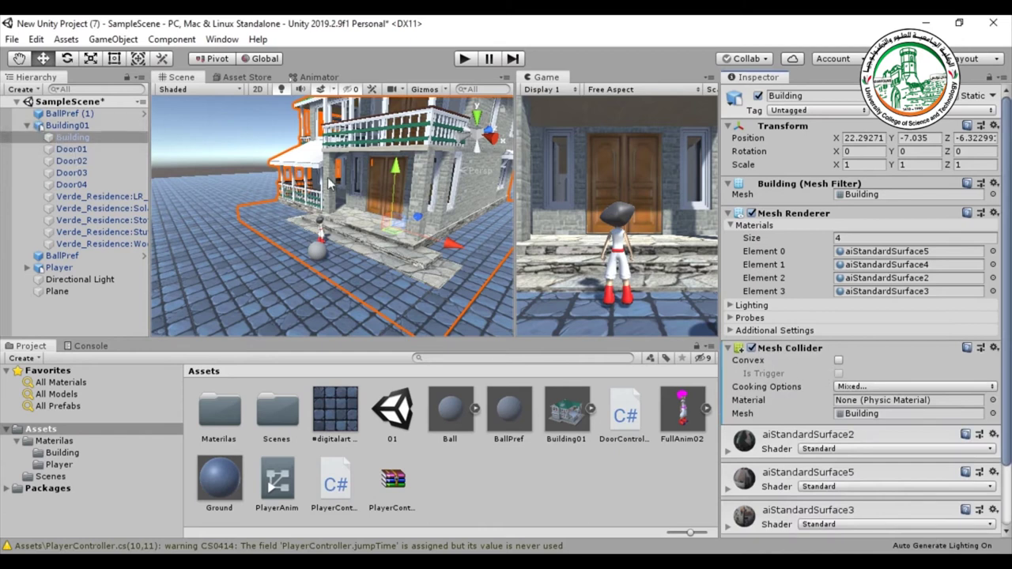
- Add a Box Collider to Door01, Door02, Door03 and Door04, and check it on the individual doors
{"action": "left_click", "coordinate": [83, 150]}
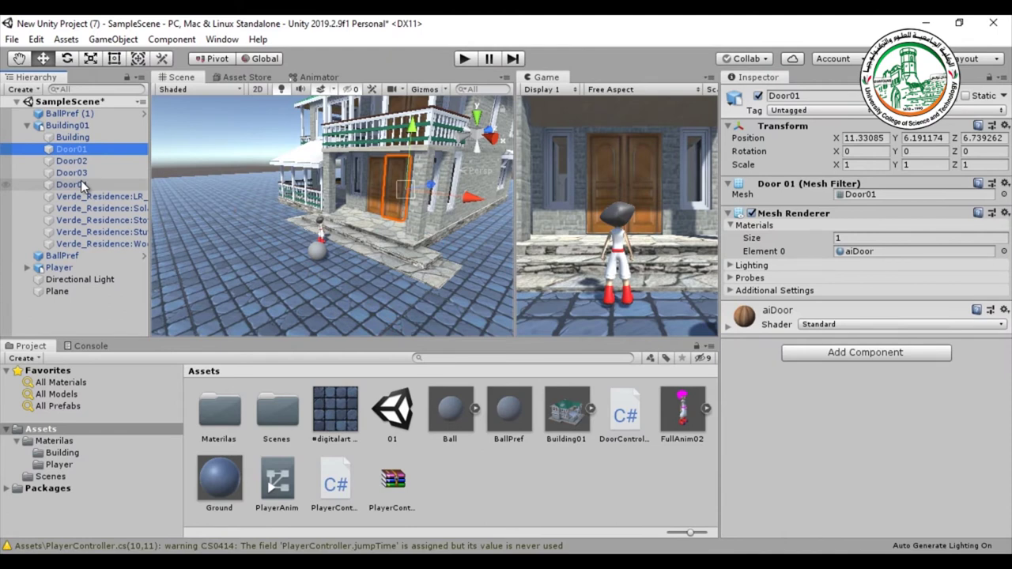
{"action": "left_click", "coordinate": [81, 184], "text": "shift"}
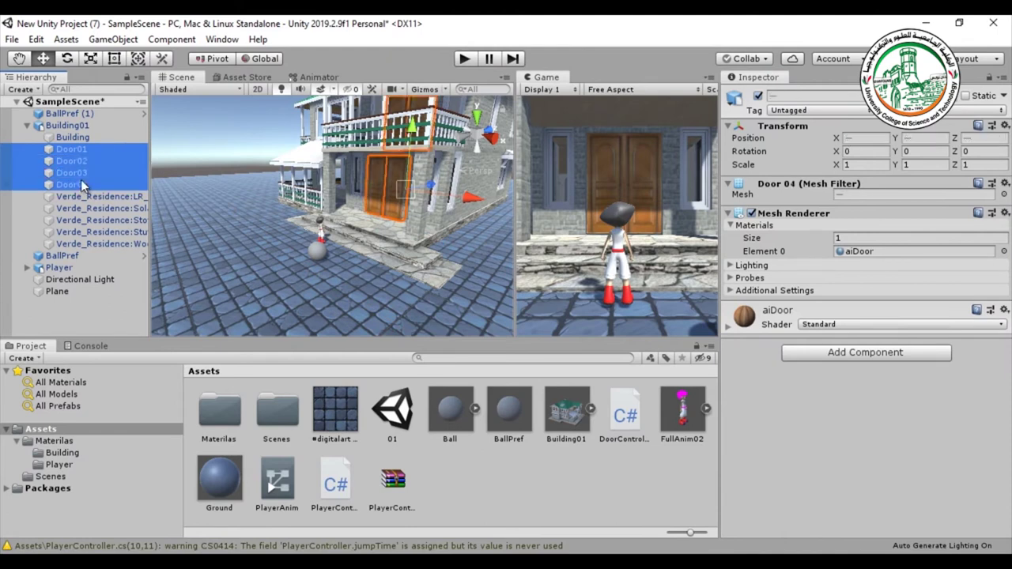
{"action": "left_click", "coordinate": [817, 355]}
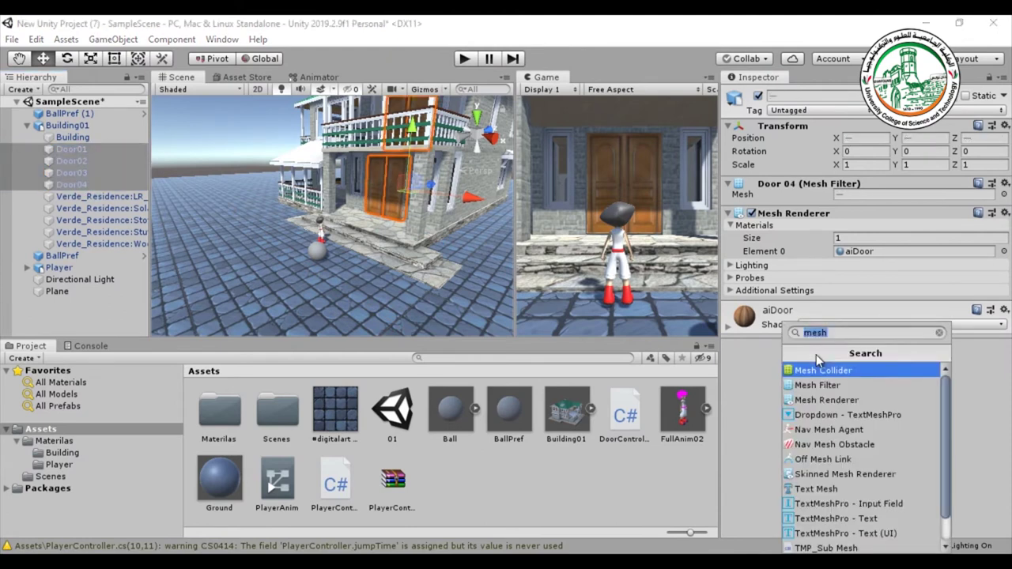
{"action": "type", "text": "box"}
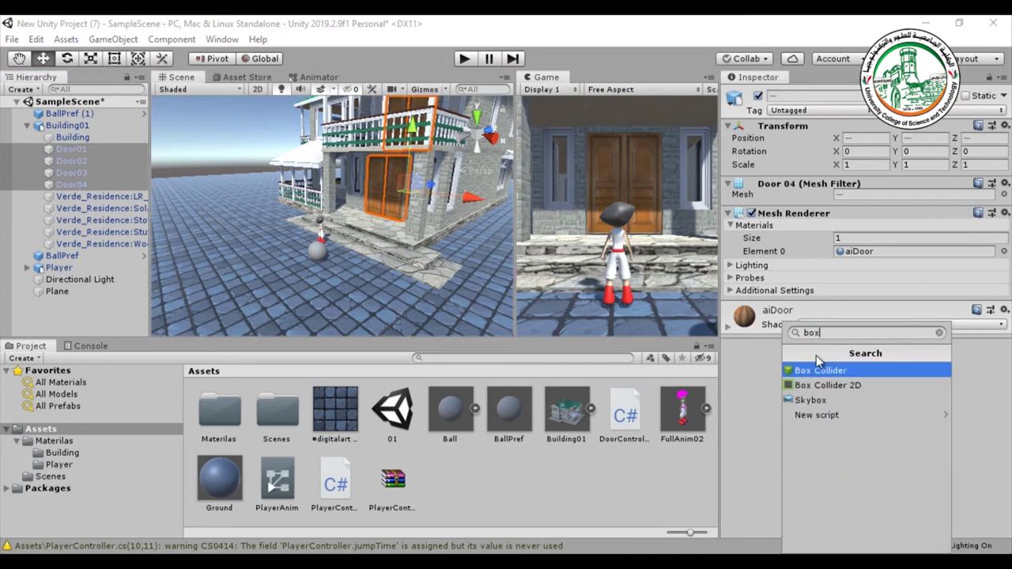
{"action": "left_click", "coordinate": [822, 371]}
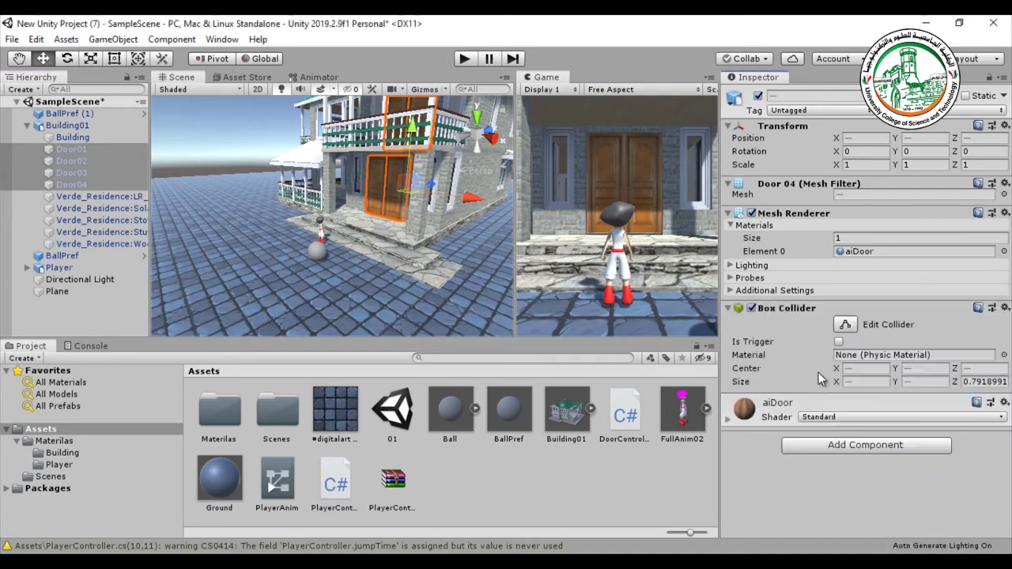
{"action": "left_click", "coordinate": [82, 180]}
{"action": "left_click", "coordinate": [76, 172]}
{"action": "left_click", "coordinate": [78, 160]}
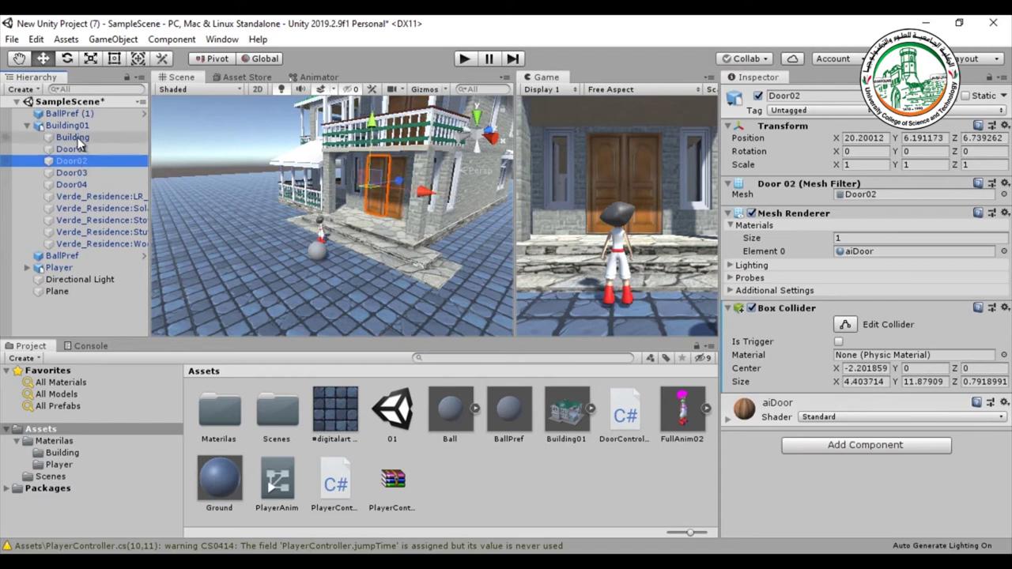
- Frame Door01 in the scene view and show its Box Collider in edit mode to check how it fits the door
{"action": "left_click", "coordinate": [63, 149]}
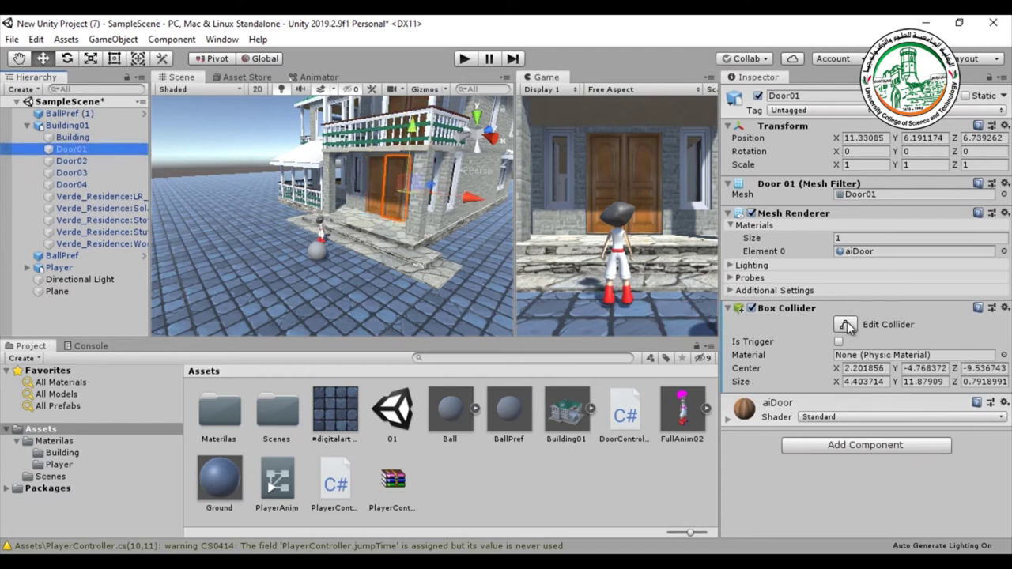
{"action": "key", "text": "f"}
{"action": "left_click_drag", "start_coordinate": [382, 301], "coordinate": [427, 291], "text": "alt"}
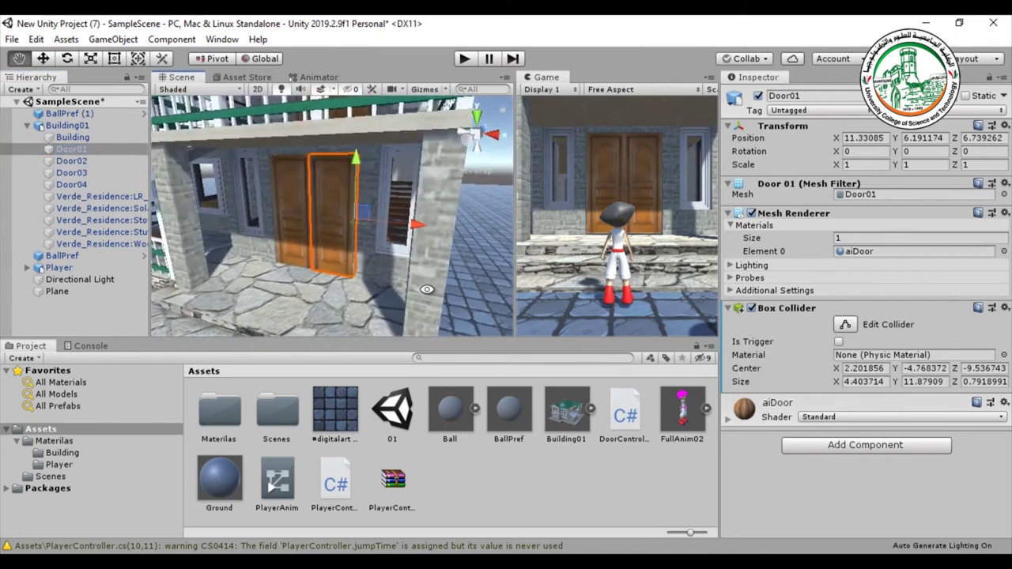
{"action": "left_click", "coordinate": [844, 325]}
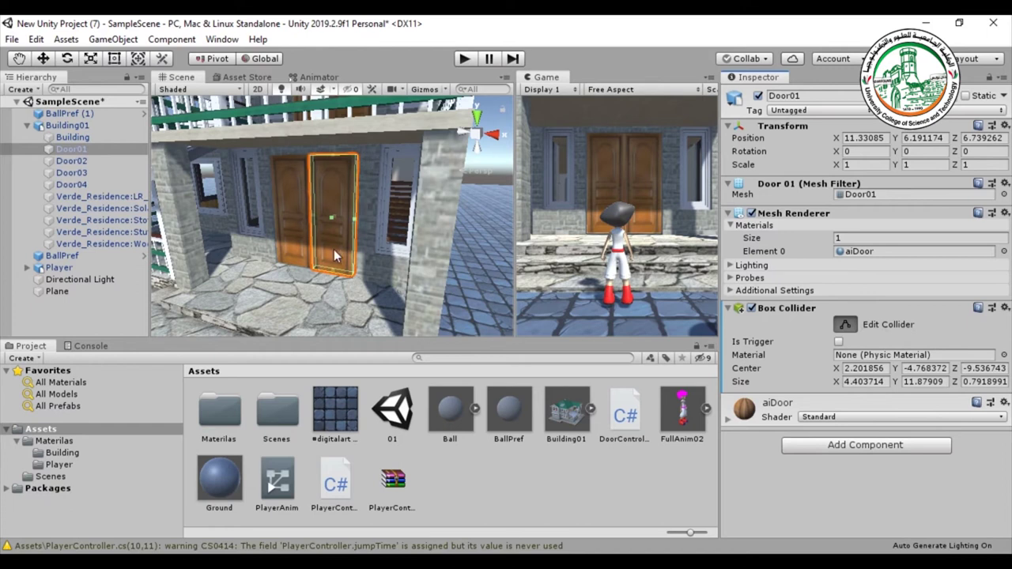
- Run the scene, walk the player up the porch steps to the front doors to test the door colliders, and stop it
{"action": "left_click", "coordinate": [464, 59]}
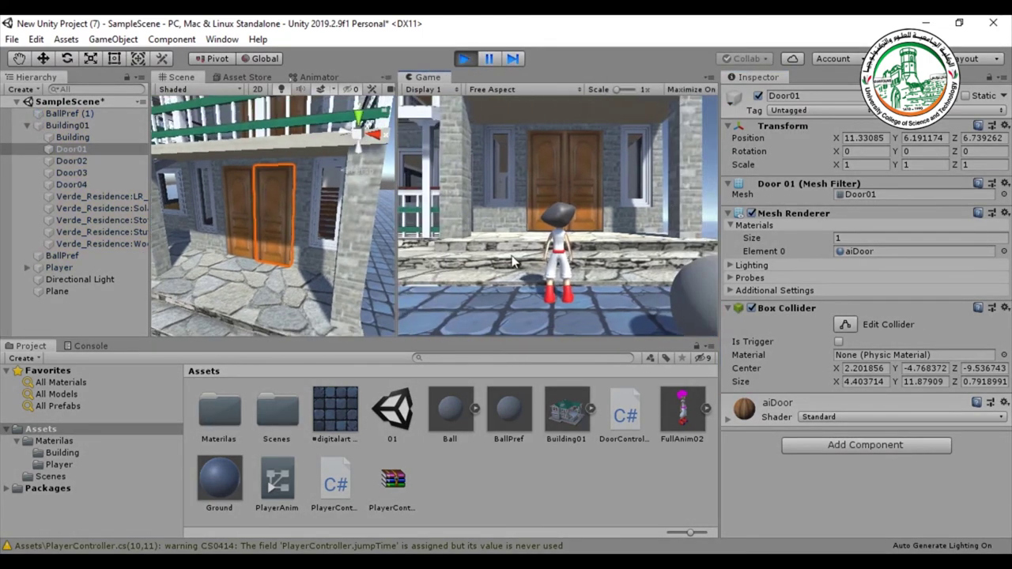
{"action": "key", "text": "Down"}
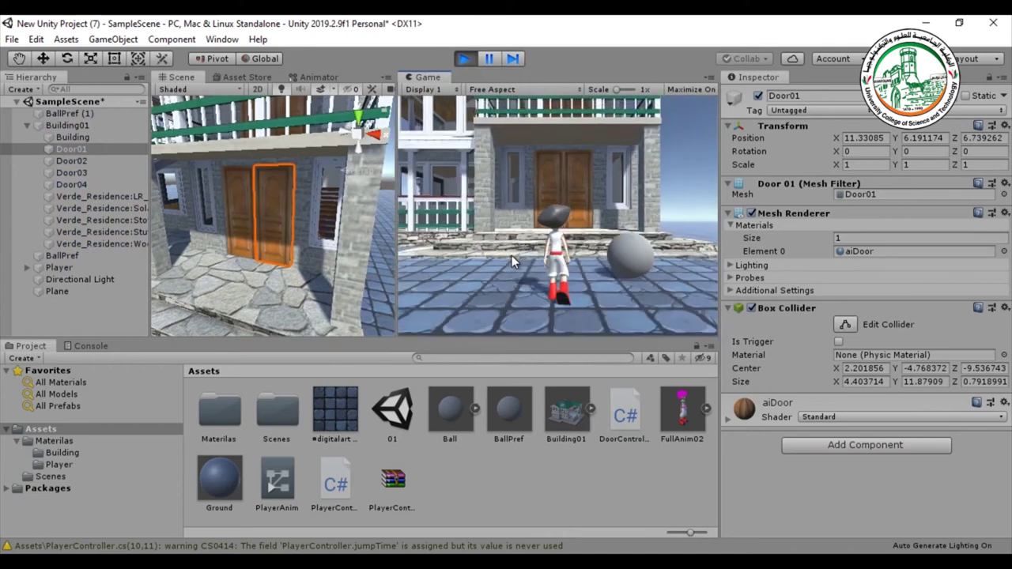
{"action": "key", "text": "Left"}
{"action": "key", "text": "w"}
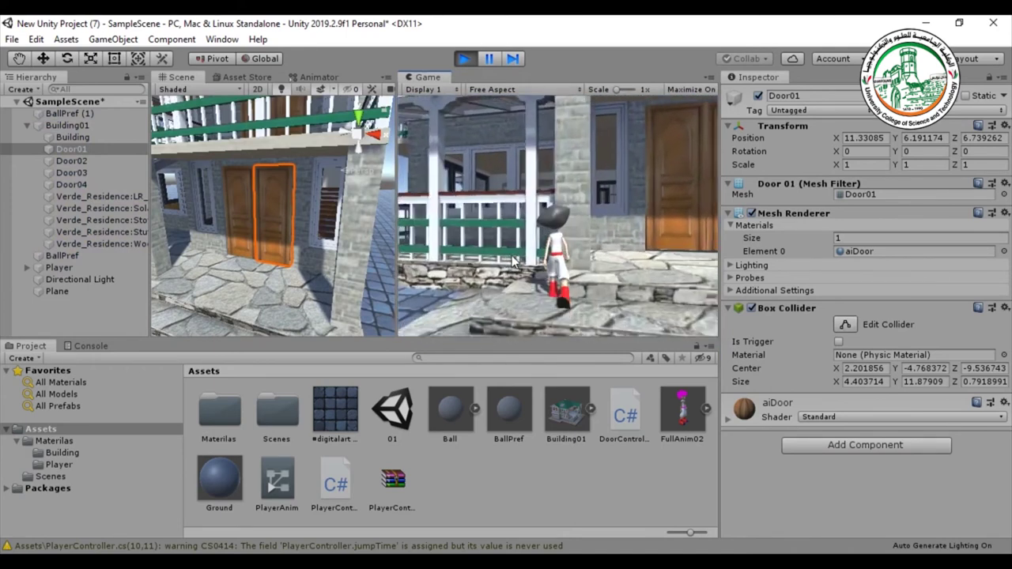
{"action": "key", "text": "Right"}
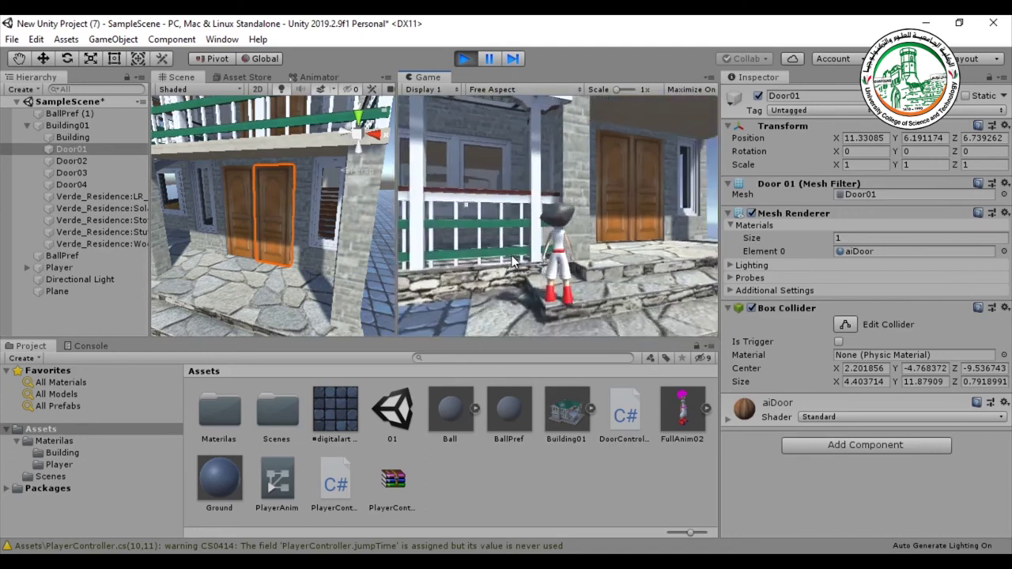
{"action": "key", "text": "Up"}
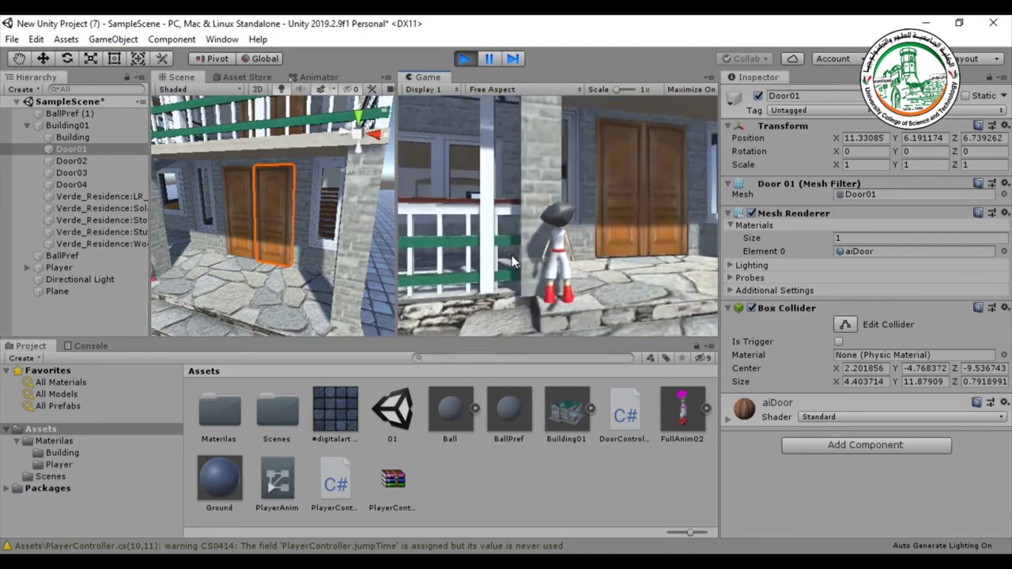
{"action": "key", "text": "d"}
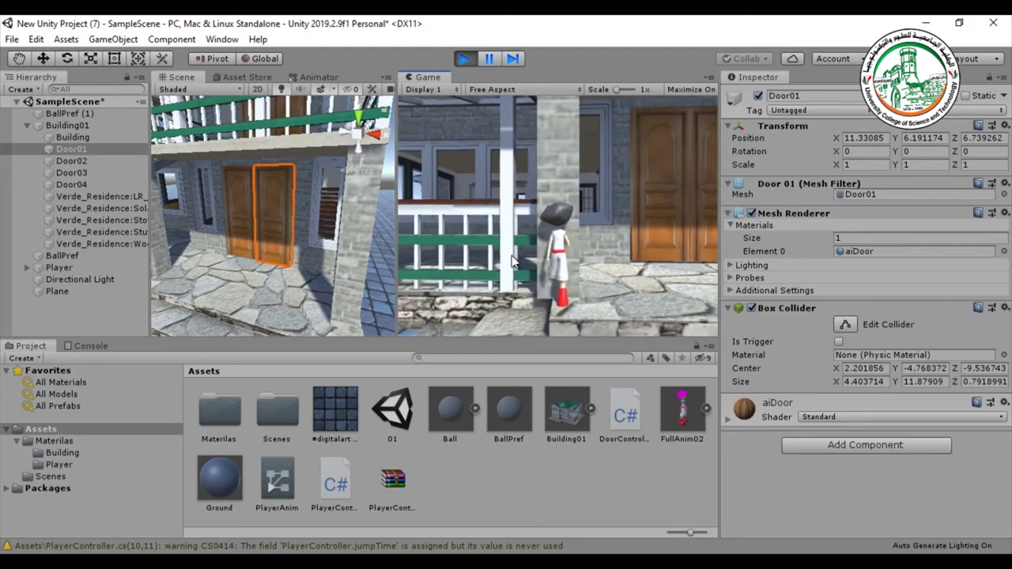
{"action": "key", "text": "w"}
{"action": "key", "text": "w"}
{"action": "key", "text": "w"}
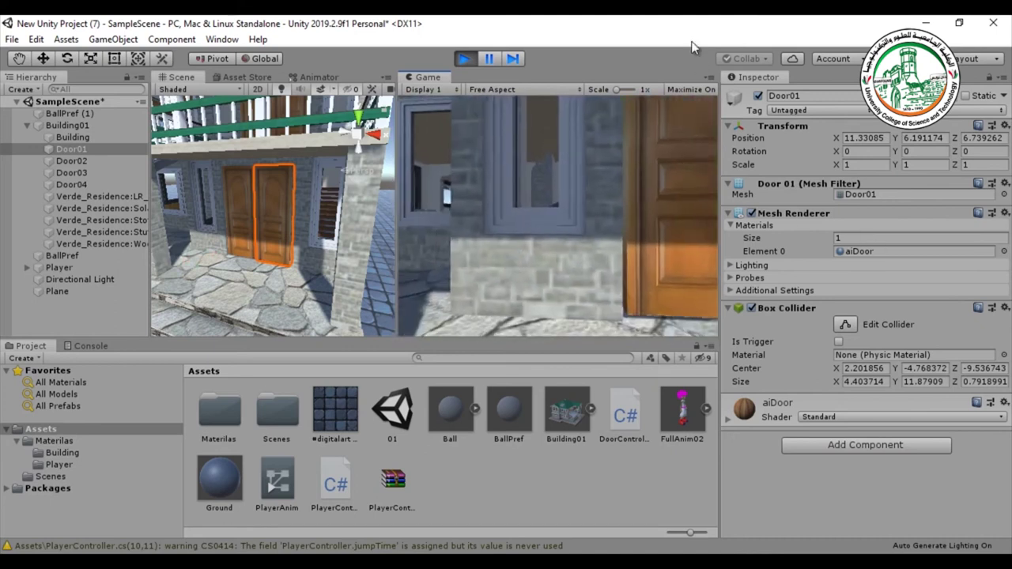
{"action": "left_click", "coordinate": [468, 60]}
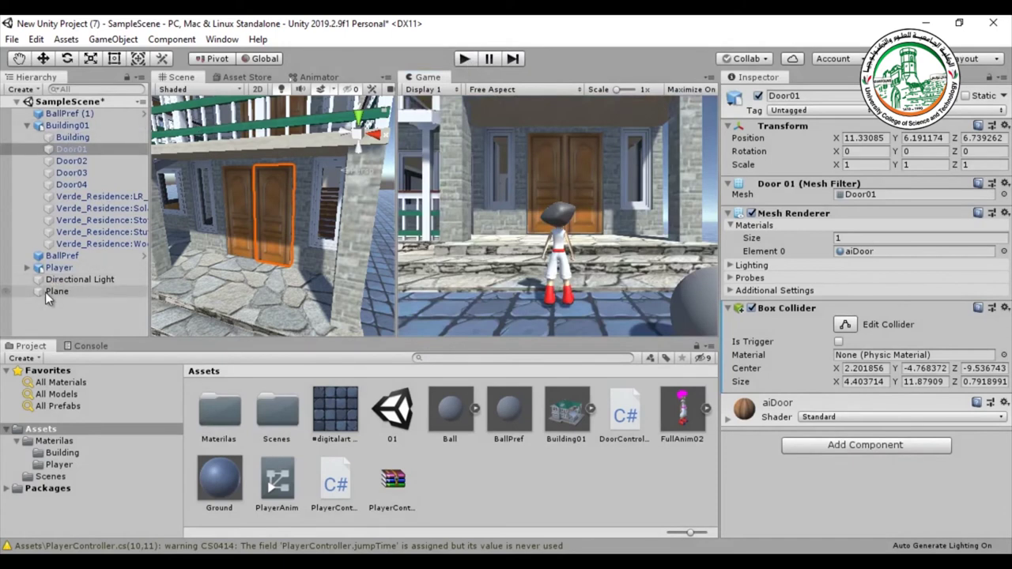
- Extend the Player's Box Collider forward in front of the body to a Z size of about 3.17 and a Z center of about 1.08
{"action": "left_click", "coordinate": [49, 292]}
{"action": "left_click", "coordinate": [331, 284]}
{"action": "key", "text": "f"}
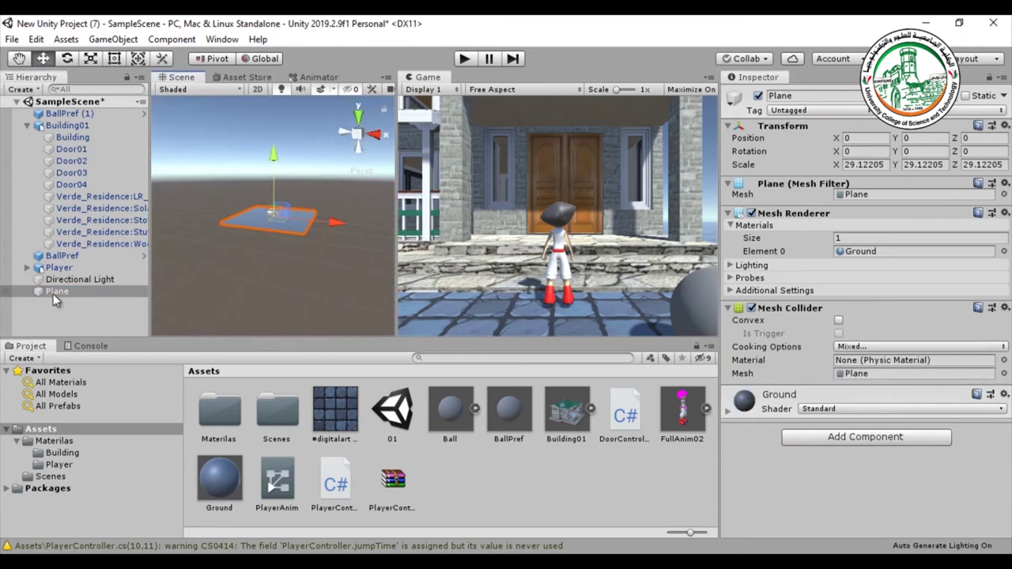
{"action": "left_click", "coordinate": [71, 273]}
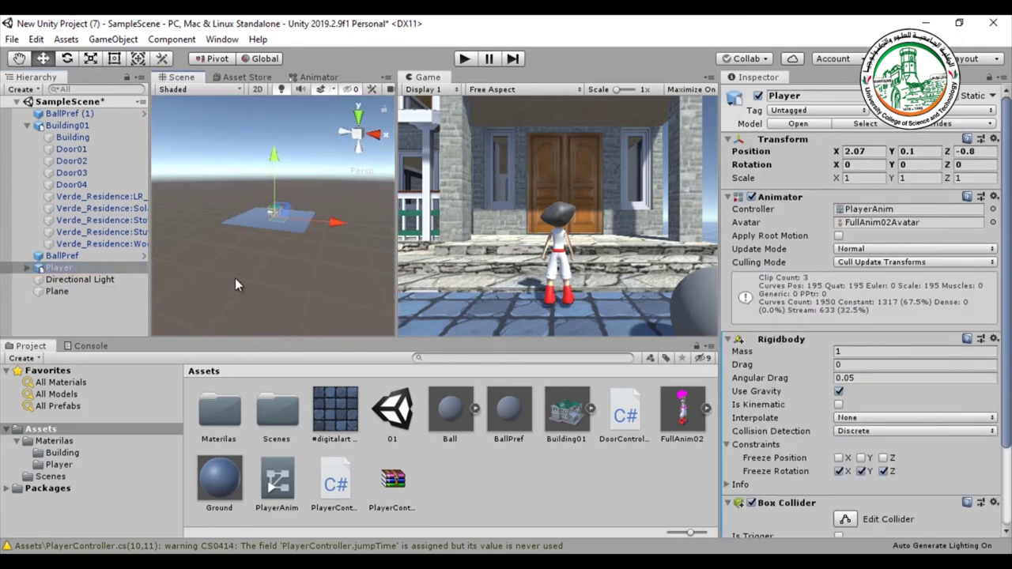
{"action": "key", "text": "f"}
{"action": "left_click_drag", "start_coordinate": [295, 255], "coordinate": [159, 270], "text": "alt"}
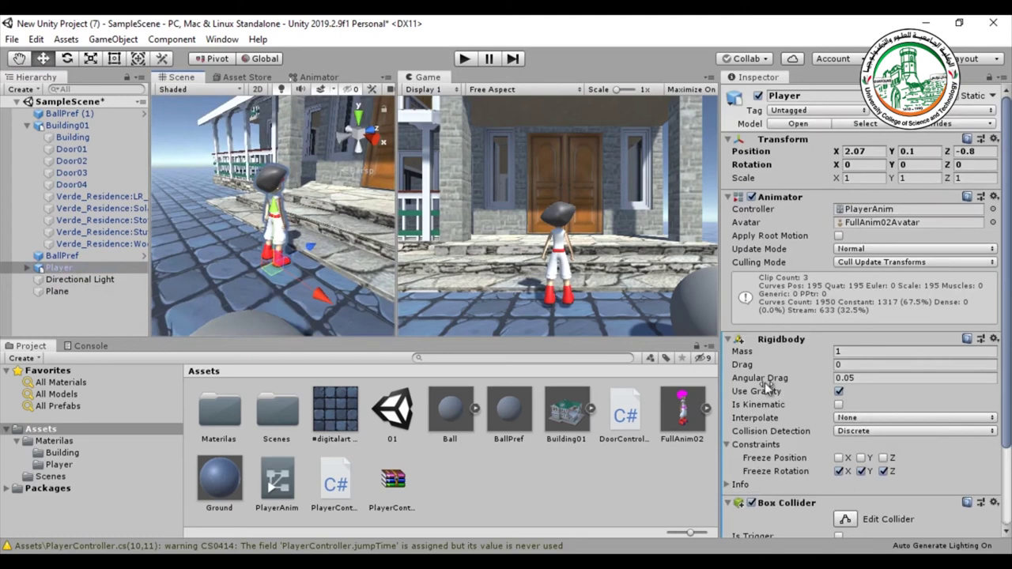
{"action": "scroll", "coordinate": [764, 383], "scroll_direction": "down", "scroll_amount": 3}
{"action": "left_click", "coordinate": [845, 421]}
{"action": "left_click_drag", "start_coordinate": [356, 284], "coordinate": [186, 299], "text": "alt"}
{"action": "scroll", "coordinate": [330, 286], "scroll_direction": "up", "scroll_amount": 10}
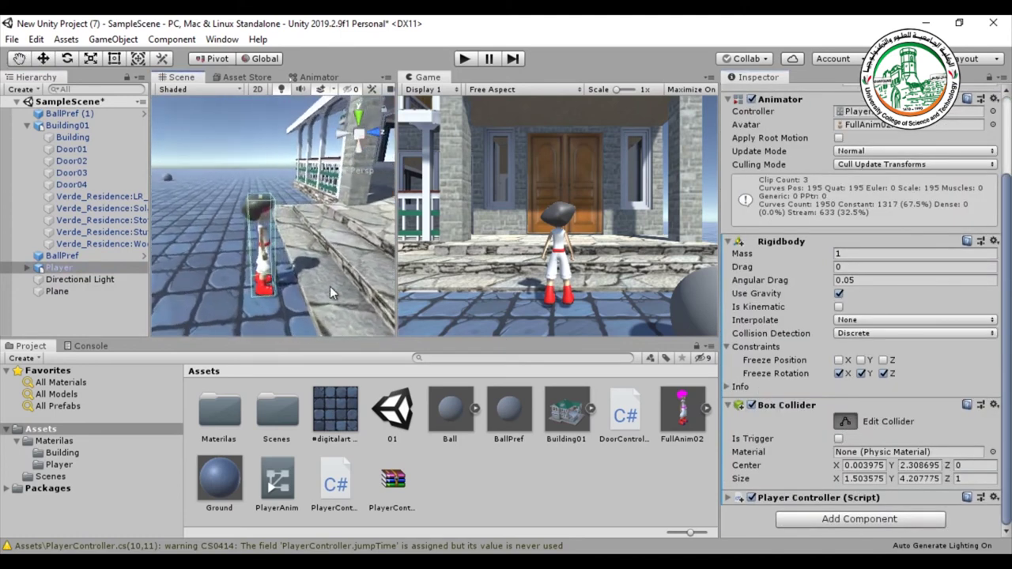
{"action": "left_click_drag", "start_coordinate": [288, 305], "coordinate": [433, 263], "text": "alt"}
{"action": "scroll", "coordinate": [327, 264], "scroll_direction": "down", "scroll_amount": 5}
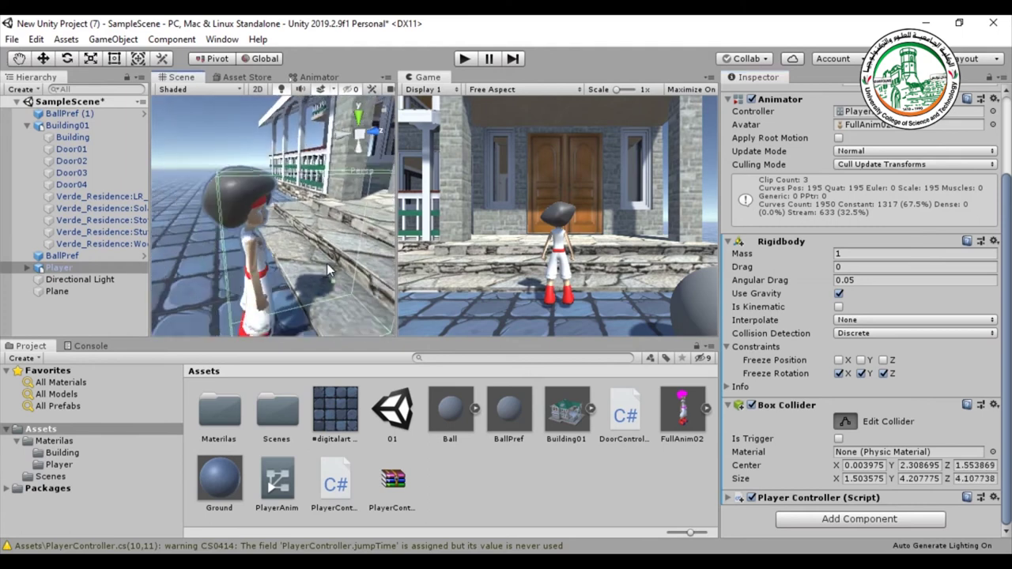
{"action": "mouse_move", "coordinate": [327, 264]}
{"action": "left_mouse_down", "text": "alt"}
{"action": "mouse_move", "coordinate": [299, 317]}
{"action": "mouse_move", "coordinate": [374, 274]}
{"action": "mouse_move", "coordinate": [335, 258]}
{"action": "left_mouse_up", "text": "alt"}
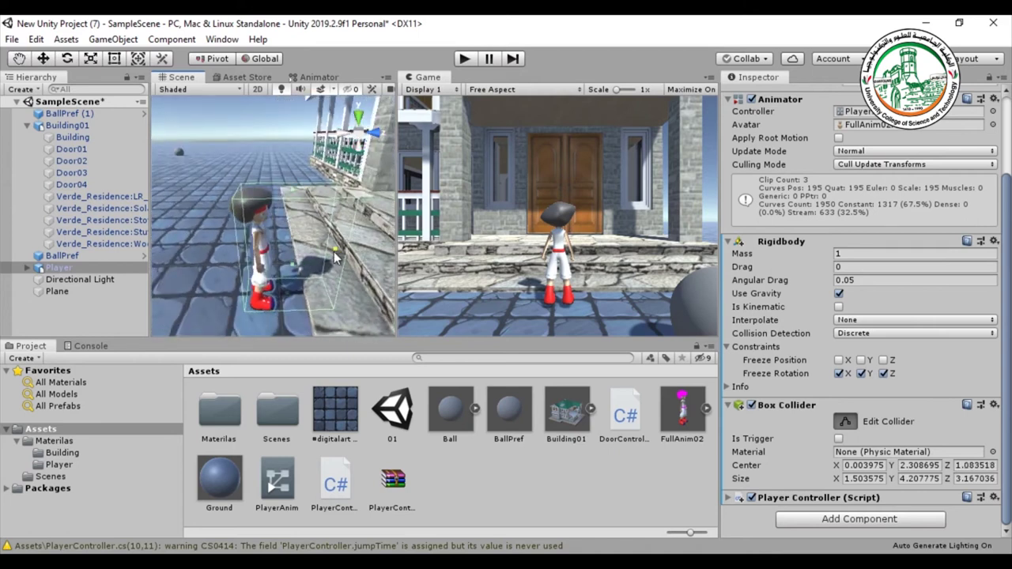
- Run the scene, walk the player around the porch and against the doors to test the extended player collider, and stop it
{"action": "left_click", "coordinate": [465, 60]}
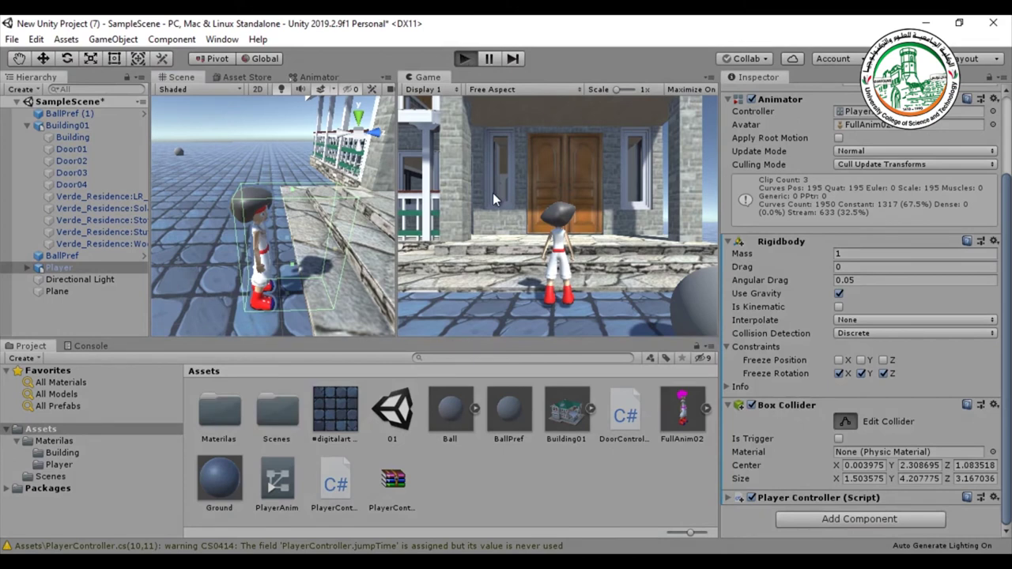
{"action": "key", "text": "Left"}
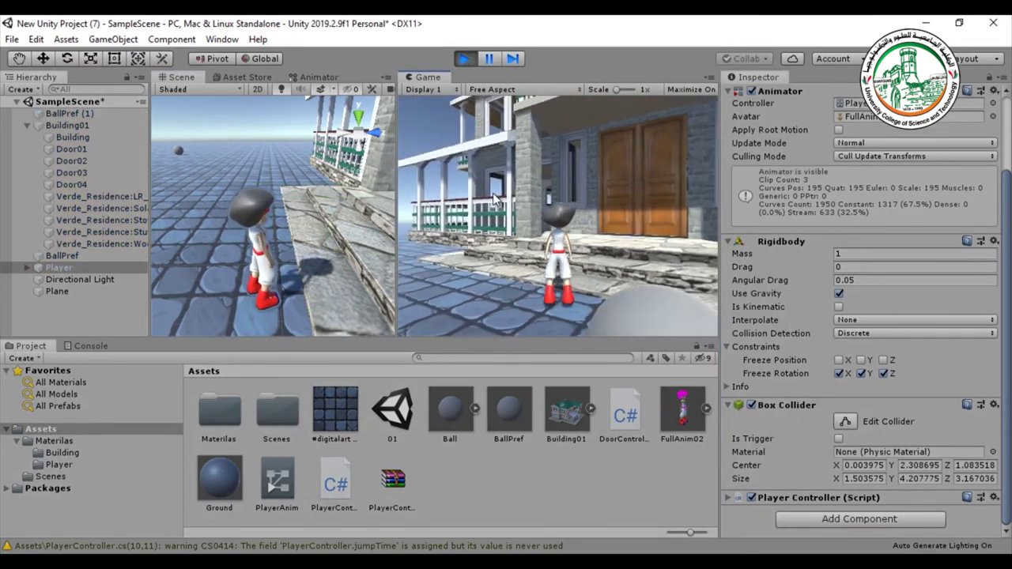
{"action": "key", "text": "Up"}
{"action": "key", "text": "Right"}
{"action": "key", "text": "Up"}
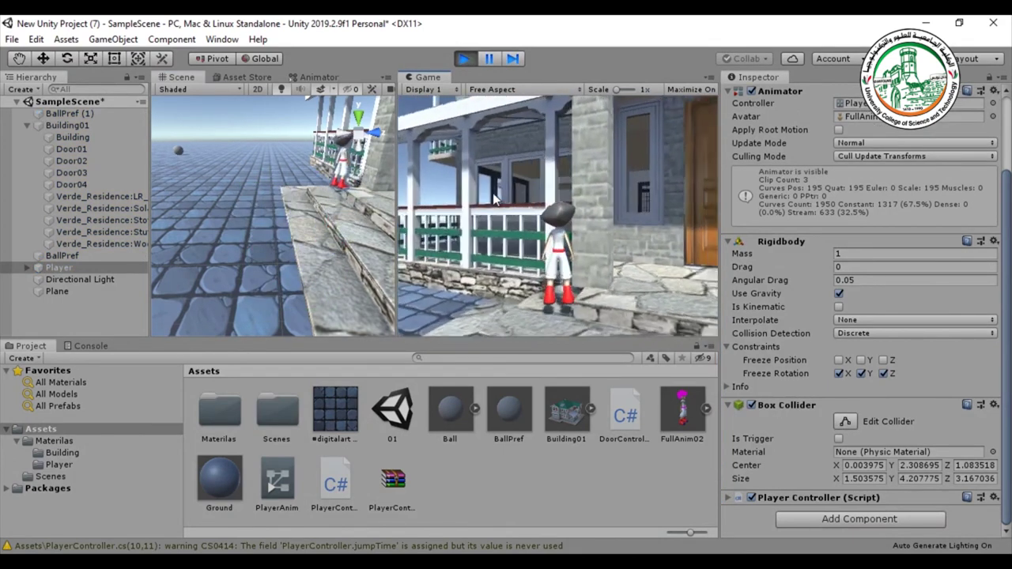
{"action": "key", "text": "Up"}
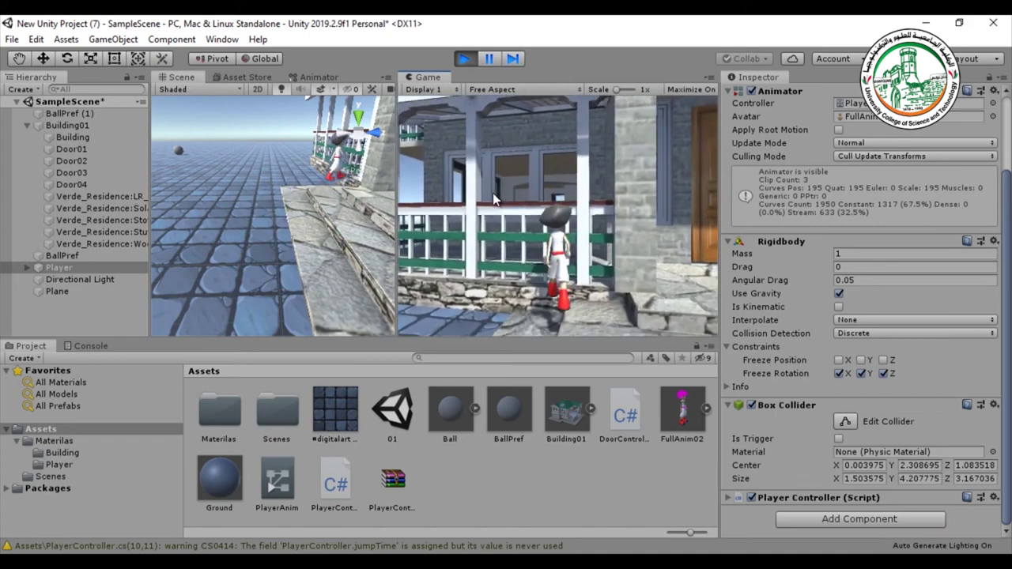
{"action": "key", "text": "Right"}
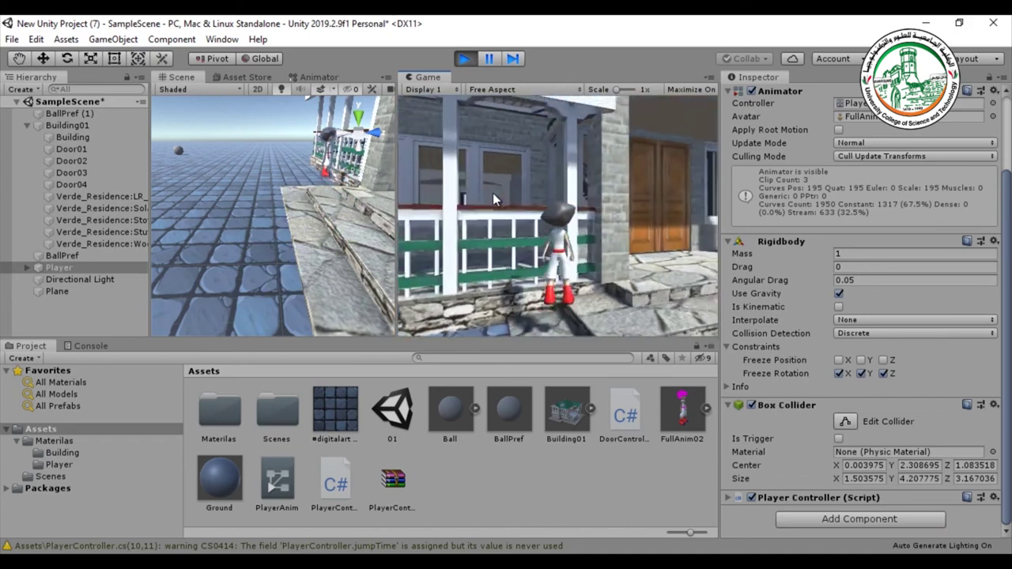
{"action": "key", "text": "Left"}
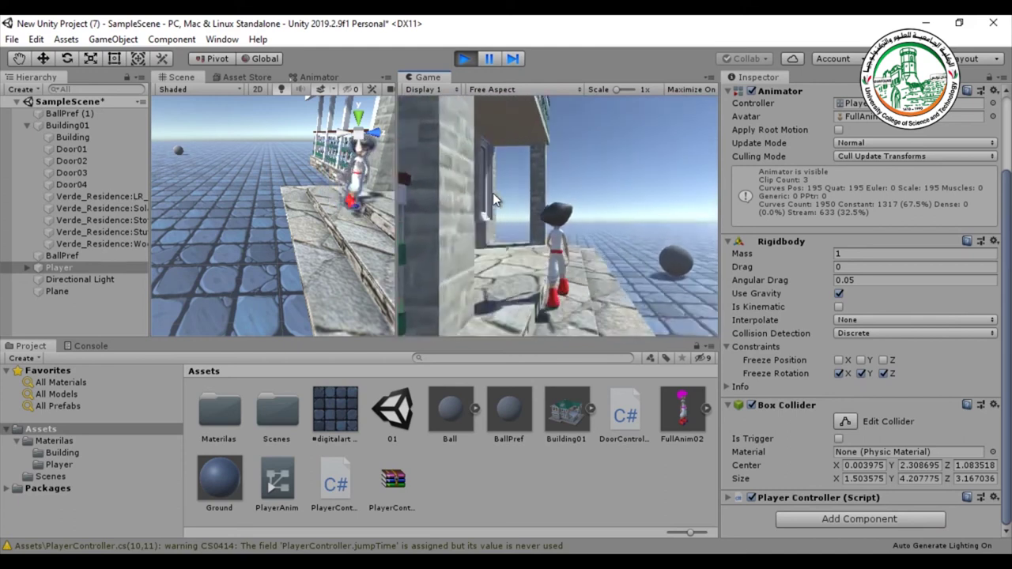
{"action": "key", "text": "Left"}
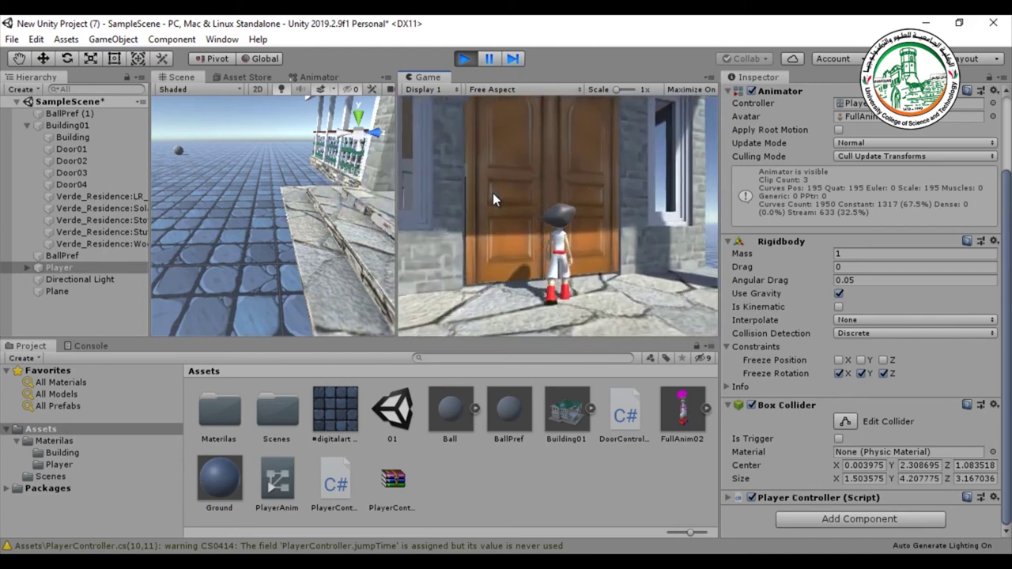
{"action": "key", "text": "Right"}
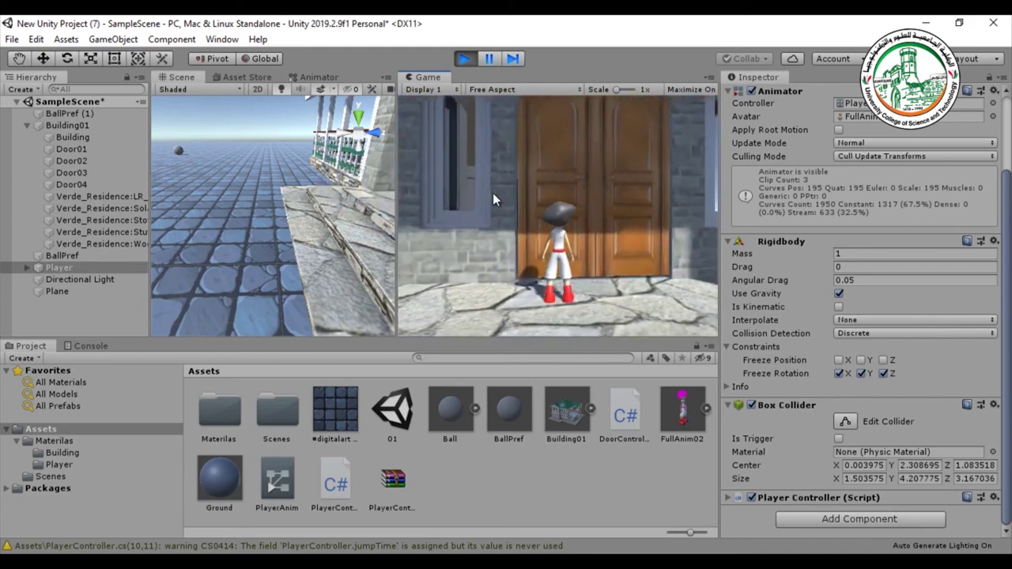
{"action": "key", "text": "Left"}
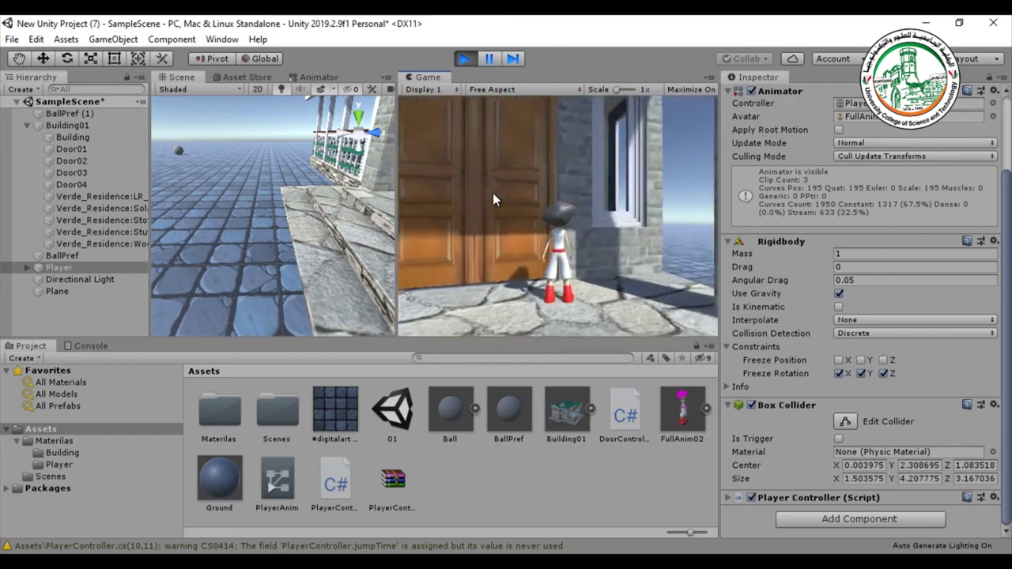
{"action": "key", "text": "Right"}
{"action": "key", "text": "Left"}
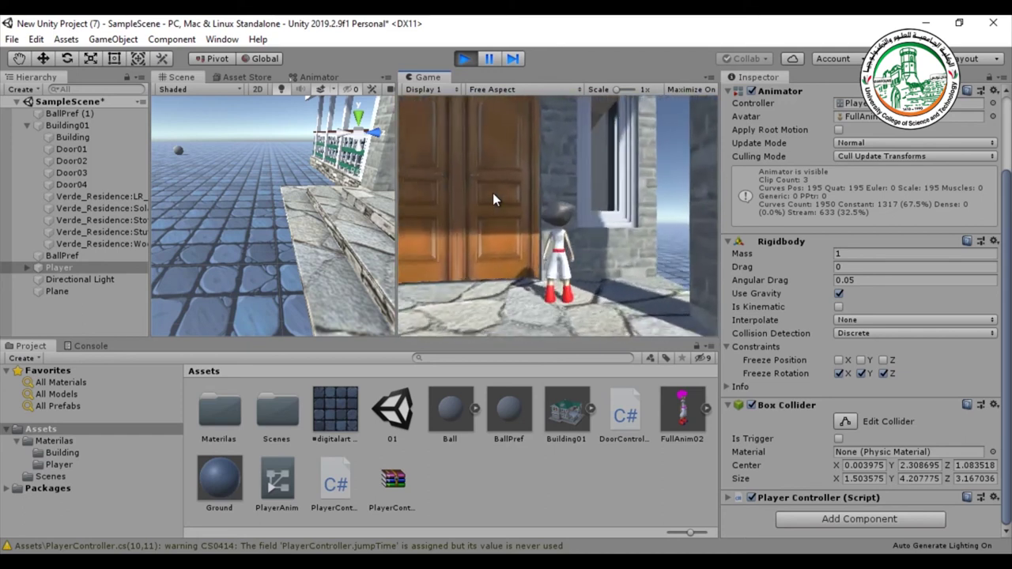
{"action": "key", "text": "Down"}
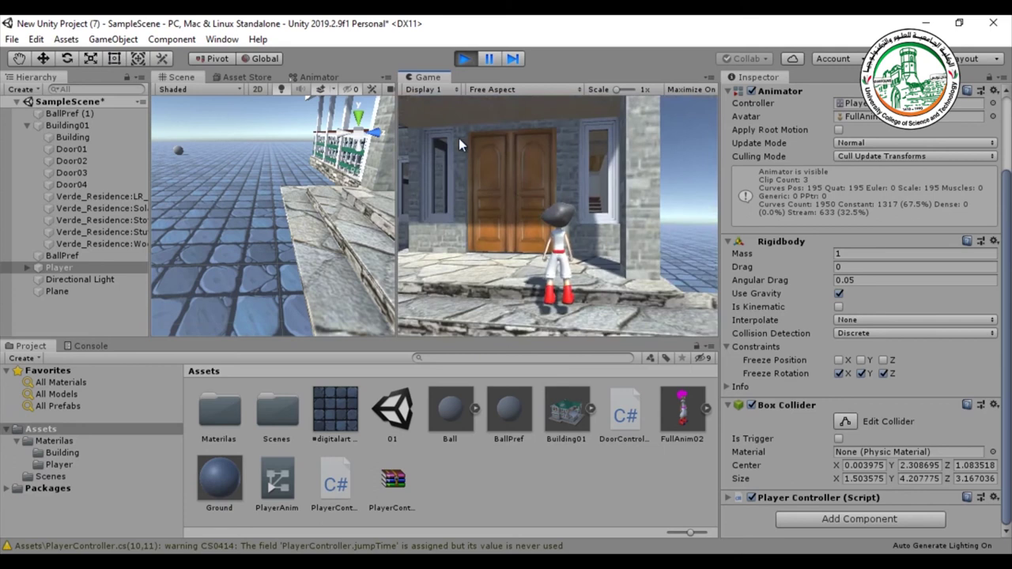
{"action": "left_click", "coordinate": [464, 59]}
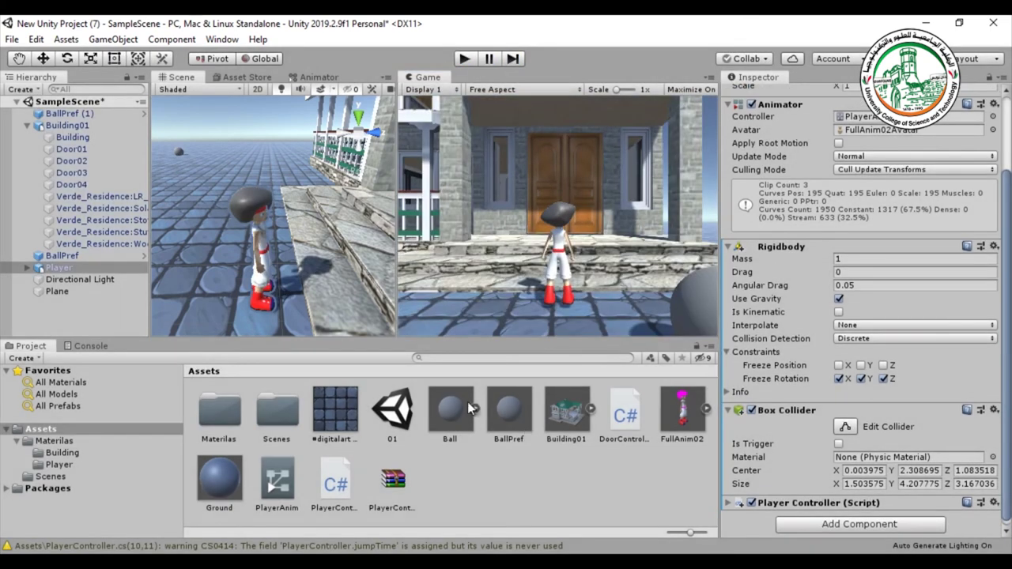
- Attach the DoorController script to Door01
{"action": "left_click", "coordinate": [57, 150]}
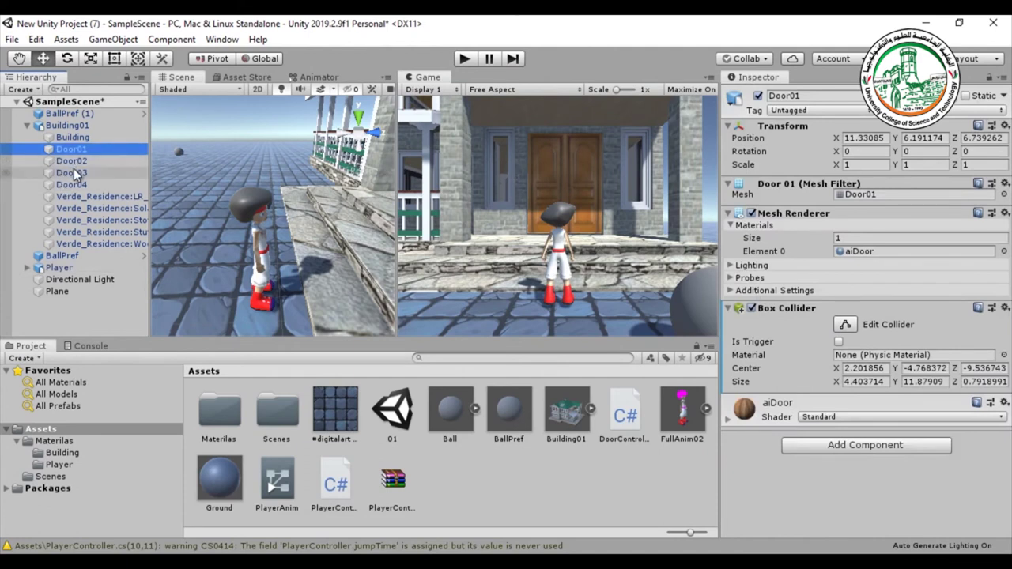
{"action": "key", "text": "F2"}
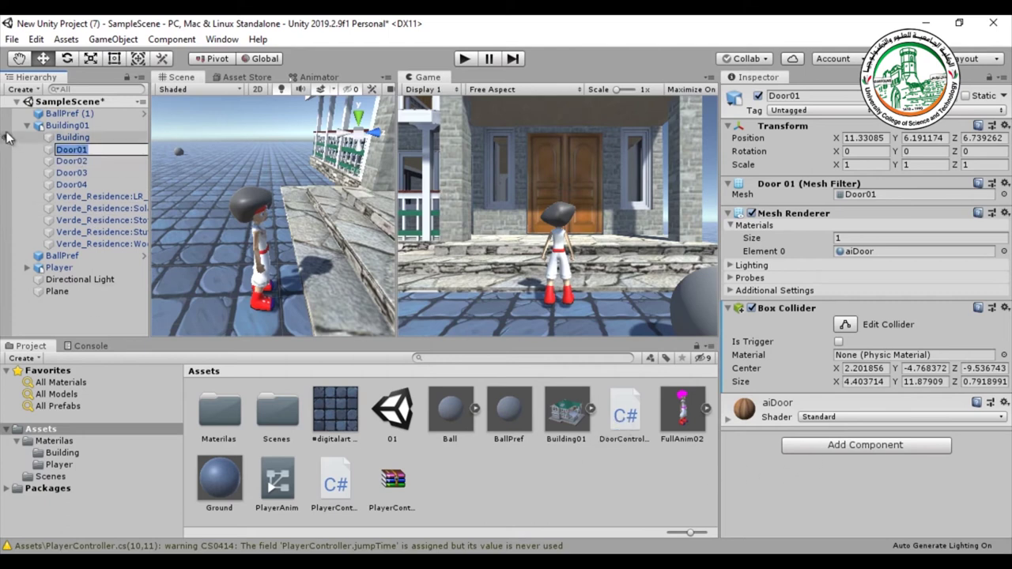
{"action": "left_click", "coordinate": [65, 161]}
{"action": "left_click", "coordinate": [64, 149]}
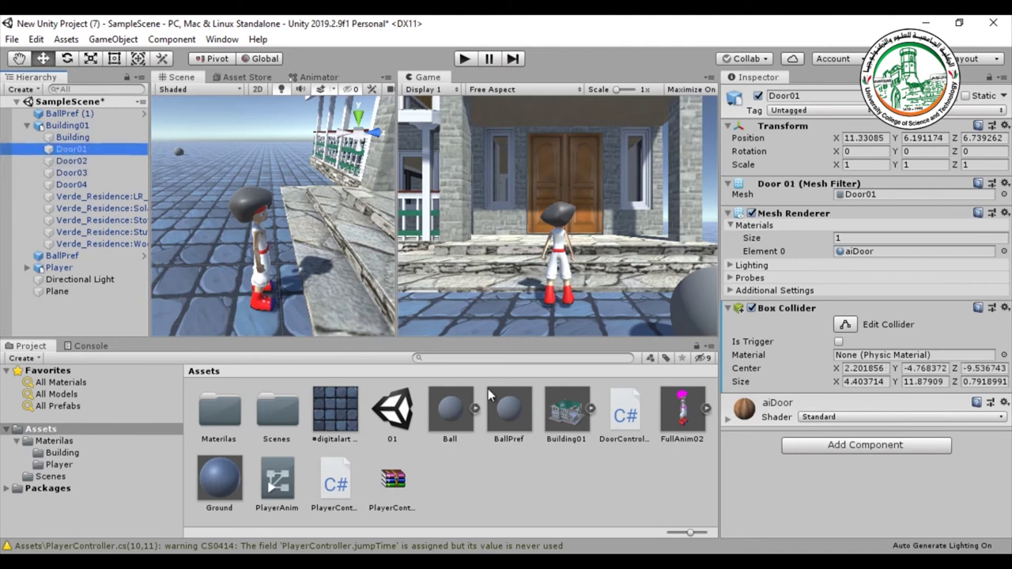
{"action": "left_click", "coordinate": [624, 412]}
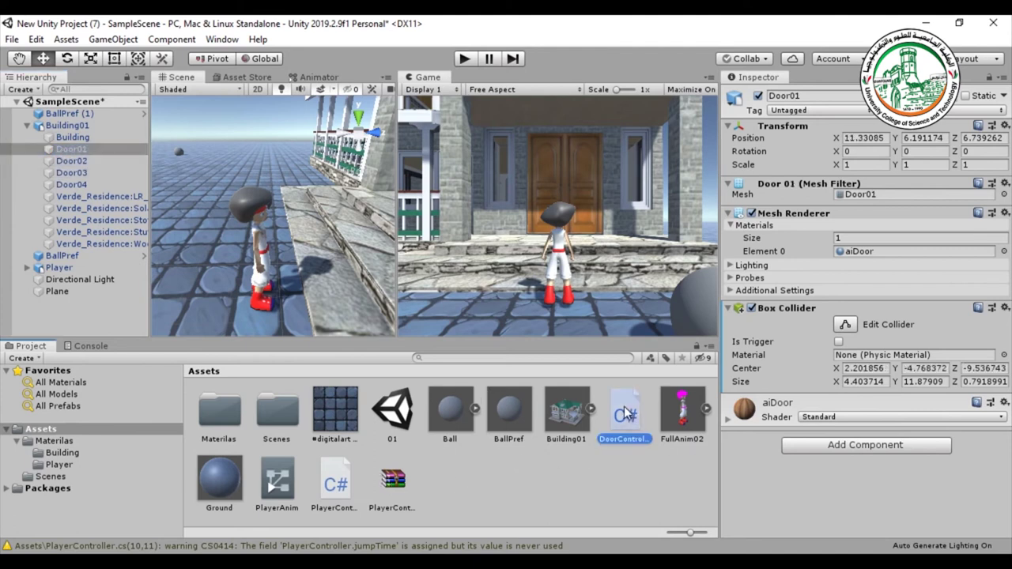
{"action": "left_click_drag", "start_coordinate": [698, 461], "coordinate": [766, 465]}
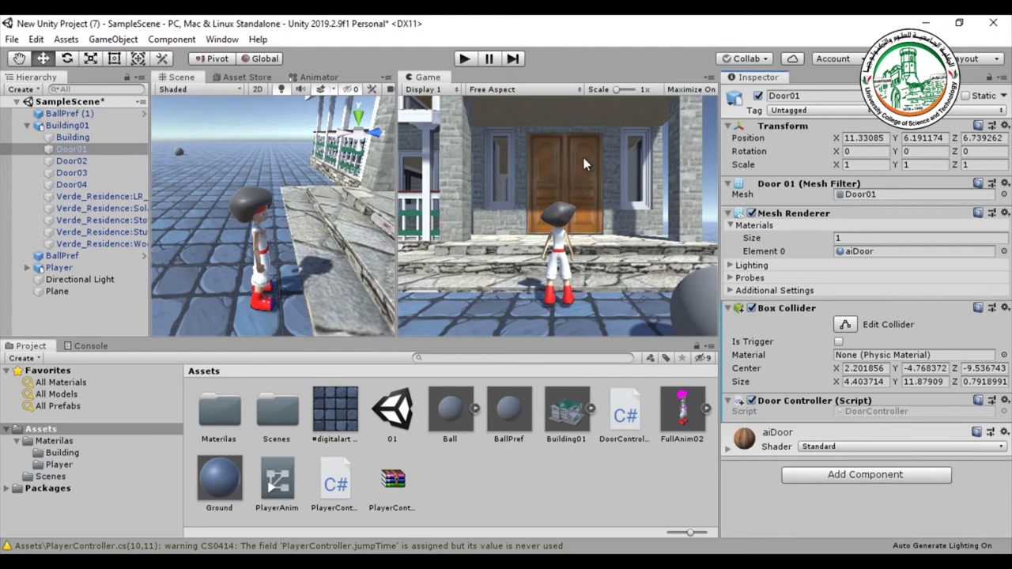
- Run the scene and walk the player up the porch steps and through the front doorway to test Door01's DoorController script
{"action": "left_click", "coordinate": [463, 62]}
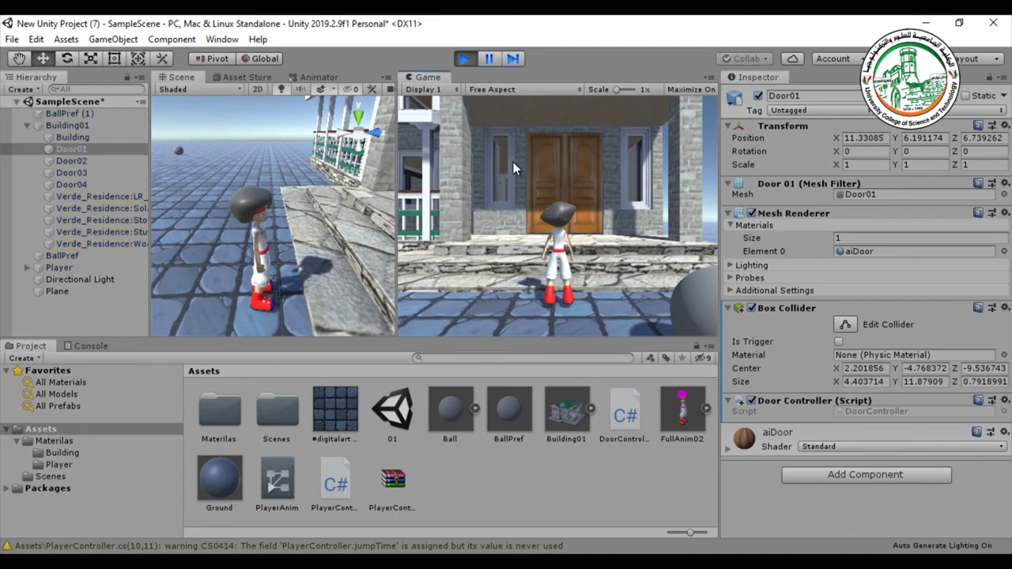
{"action": "key", "text": "w"}
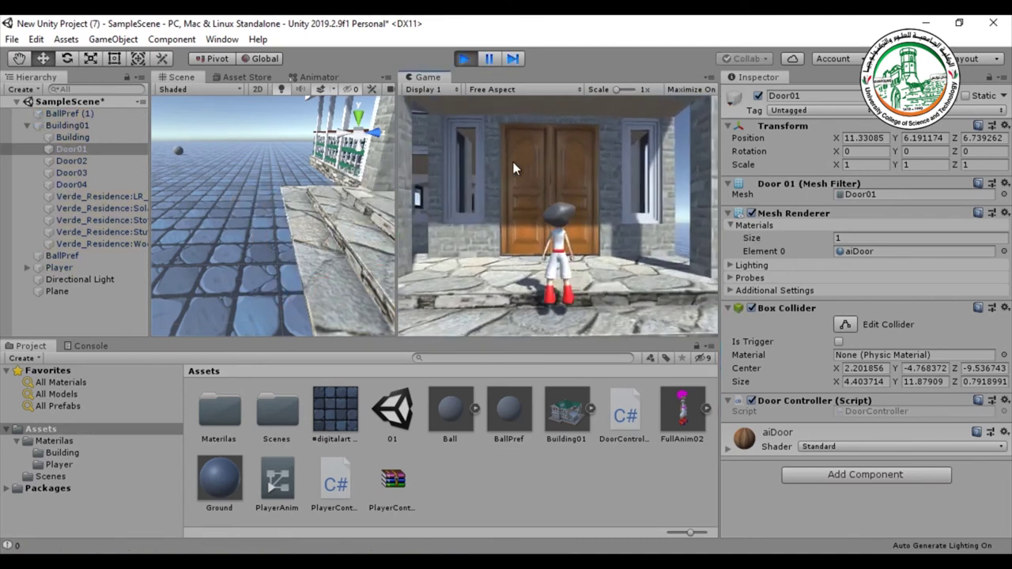
{"action": "key", "text": "w"}
{"action": "key", "text": "d"}
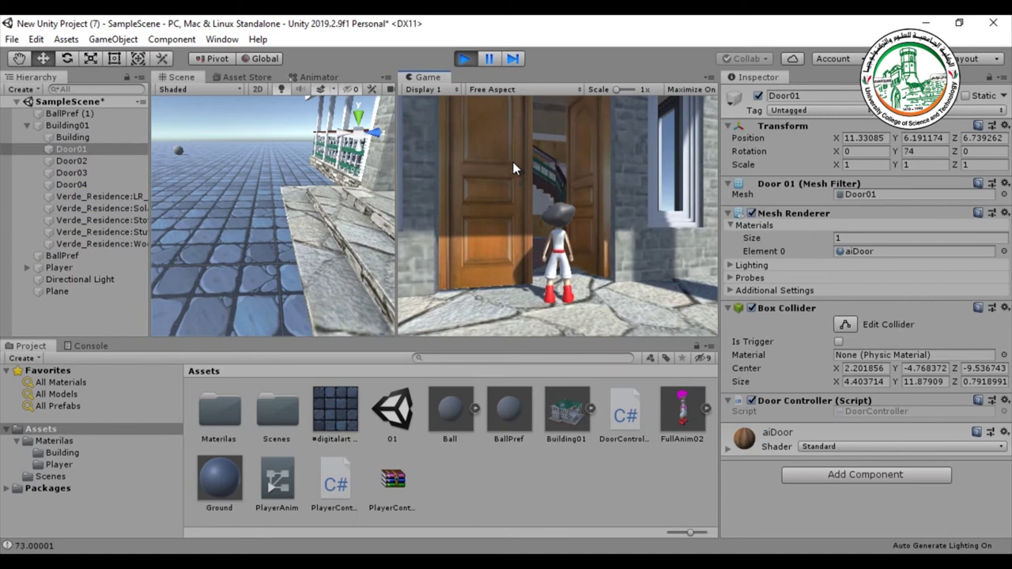
{"action": "key", "text": "w"}
{"action": "key", "text": "w"}
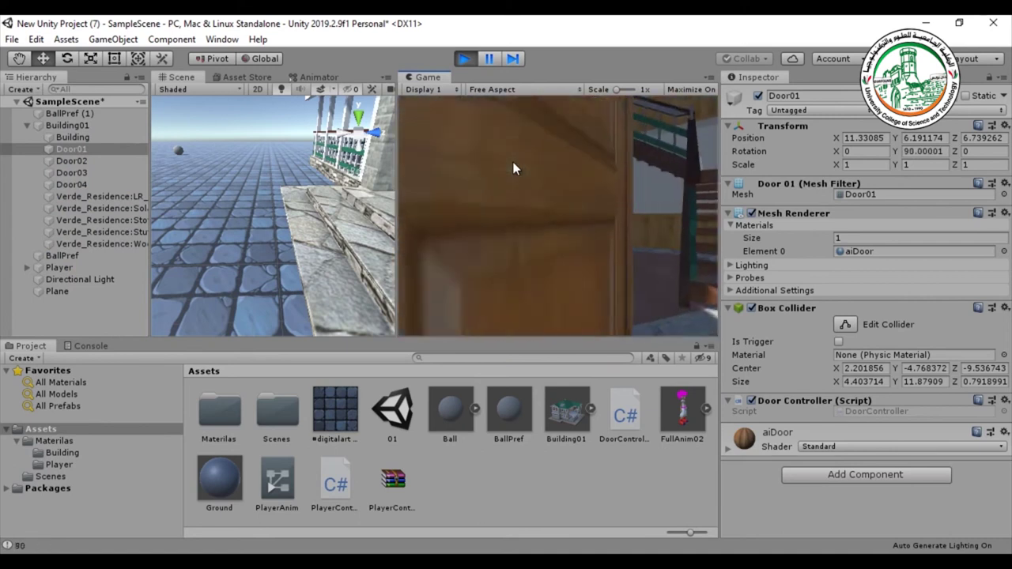
{"action": "key", "text": "w"}
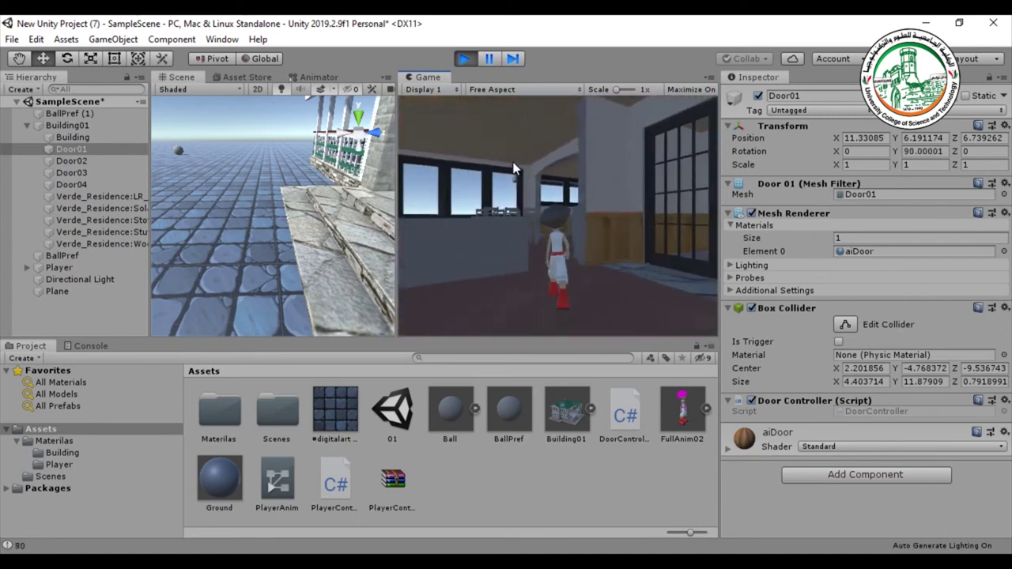
- Walk the player through the house interior, out of the other open door and along the outside wall, and stop the scene
{"action": "key", "text": "w"}
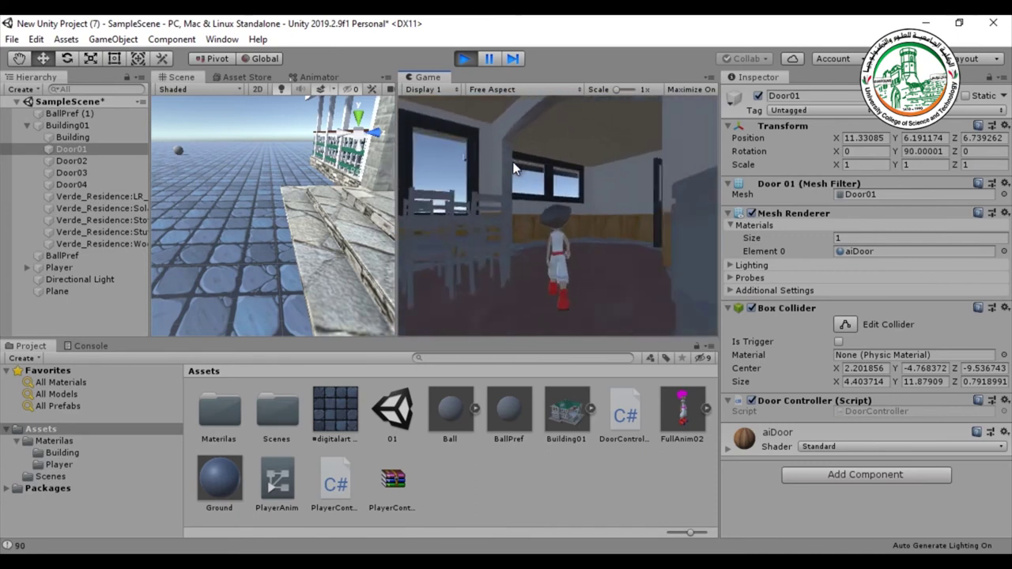
{"action": "key", "text": "d"}
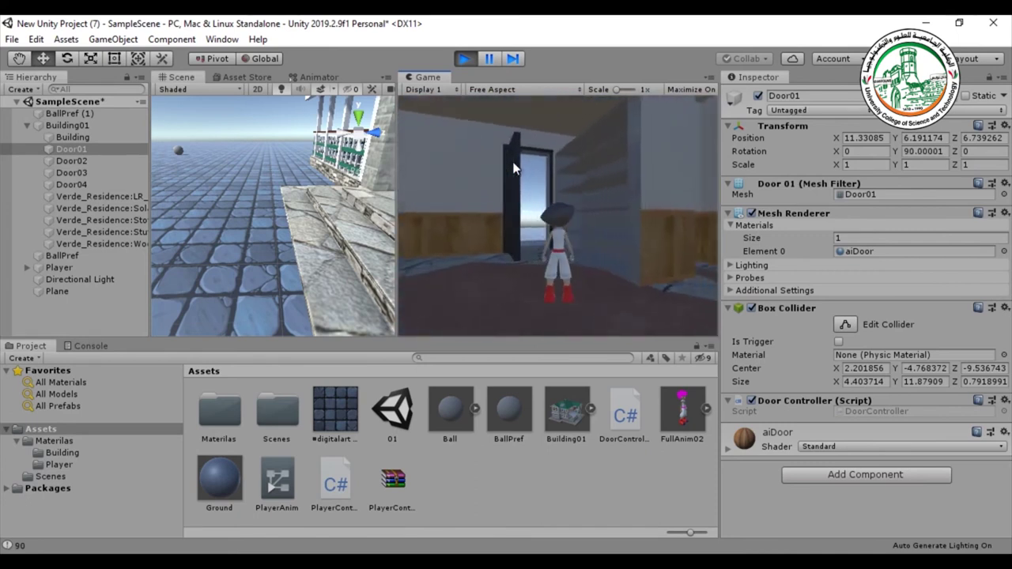
{"action": "key", "text": "w"}
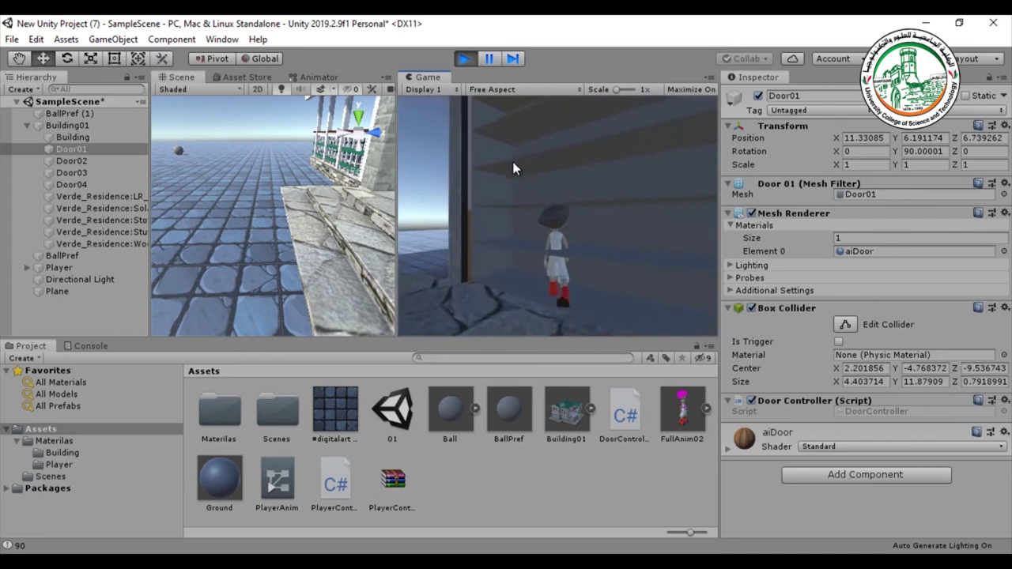
{"action": "key", "text": "a"}
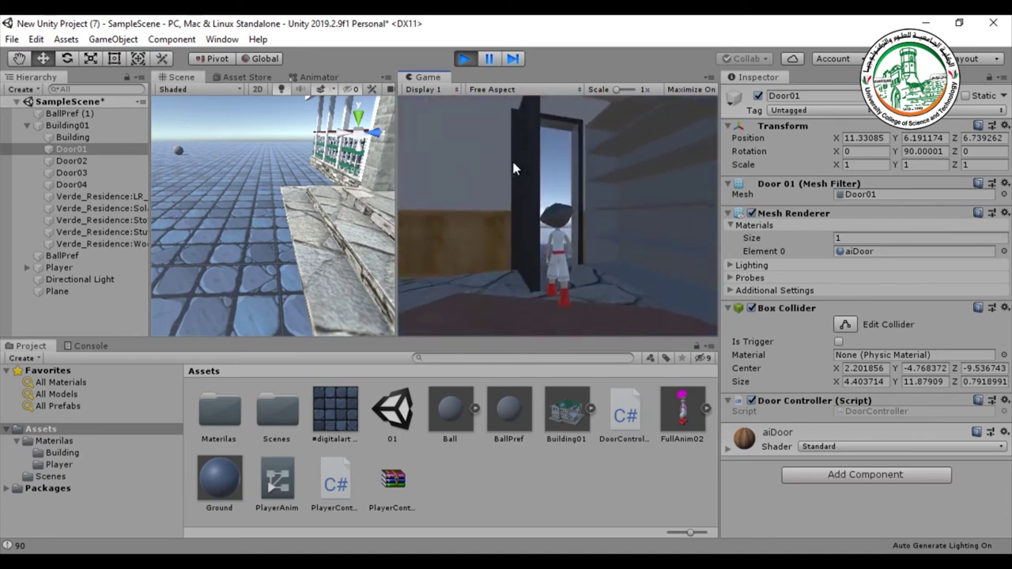
{"action": "key", "text": "w"}
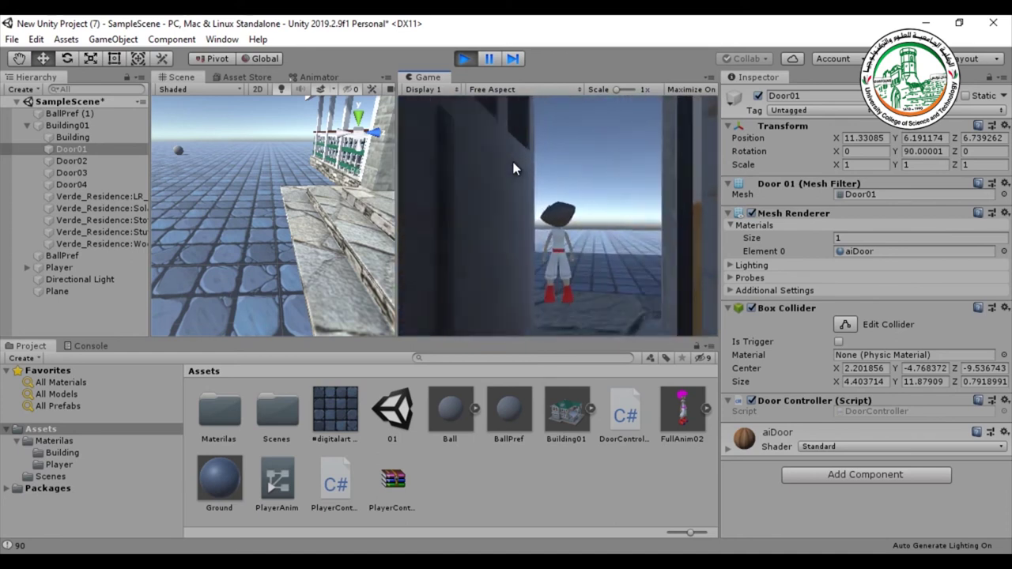
{"action": "key", "text": "w"}
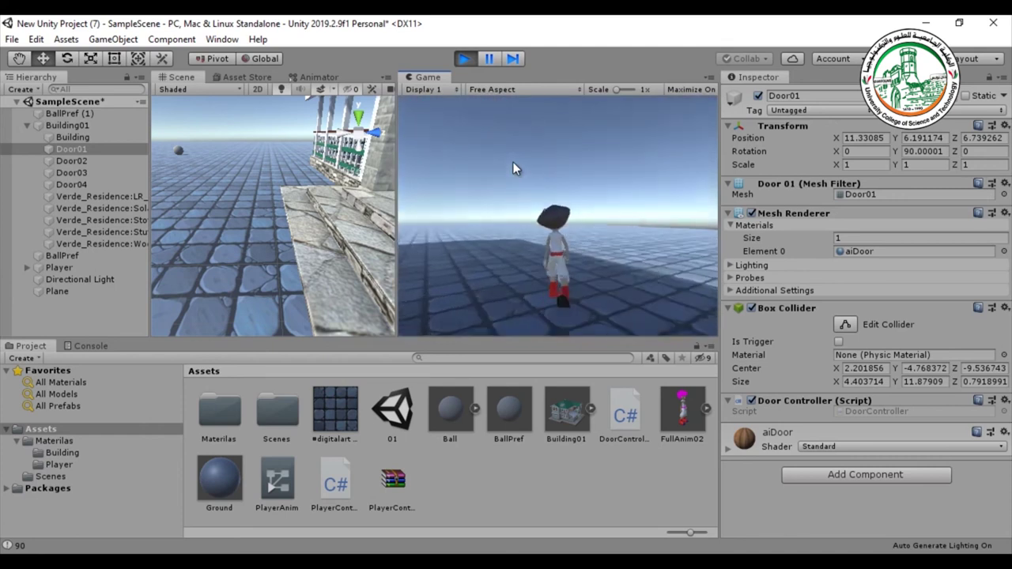
{"action": "key", "text": "a"}
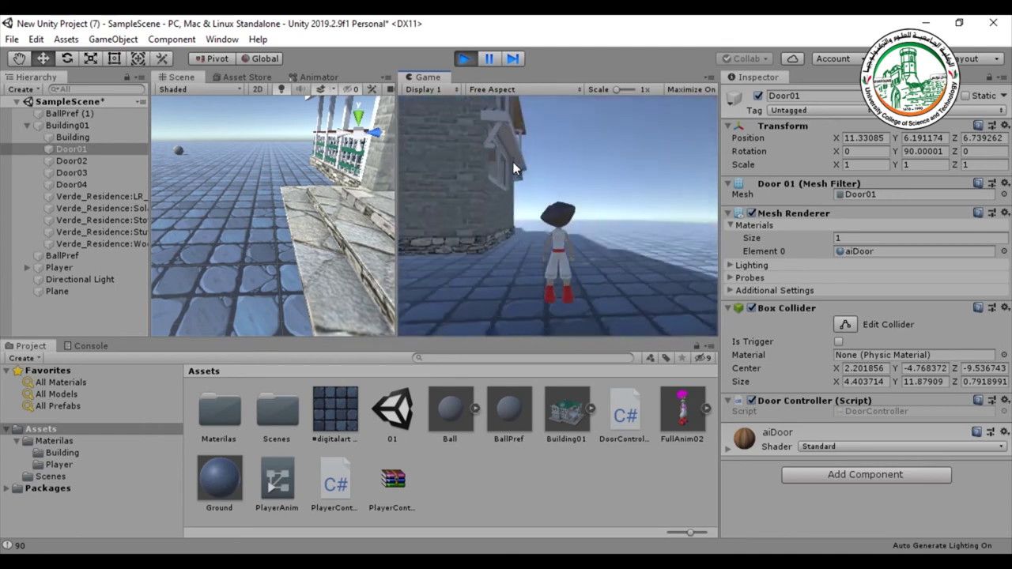
{"action": "key", "text": "w"}
{"action": "key", "text": "a"}
{"action": "key", "text": "d"}
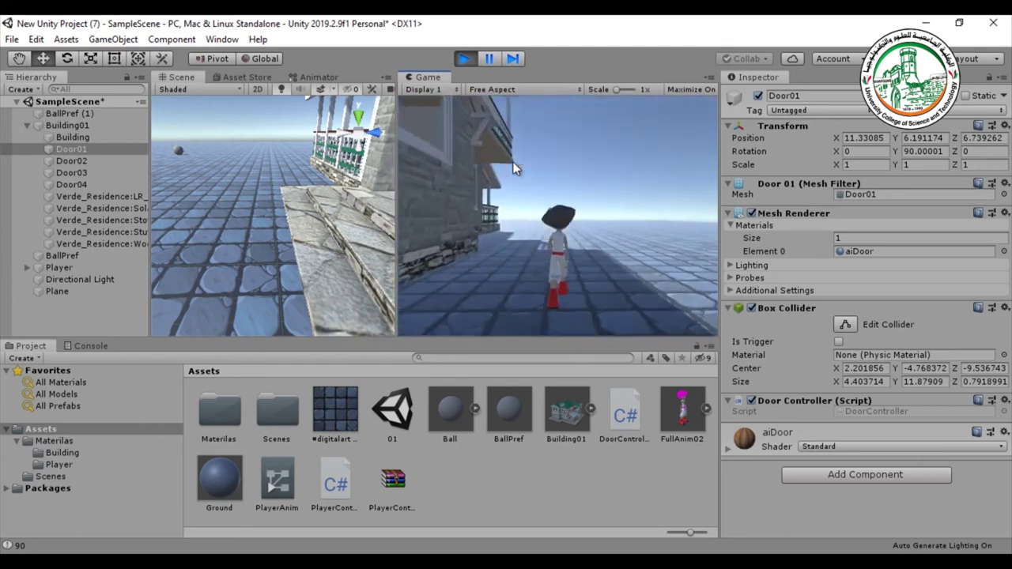
{"action": "left_click", "coordinate": [464, 61]}
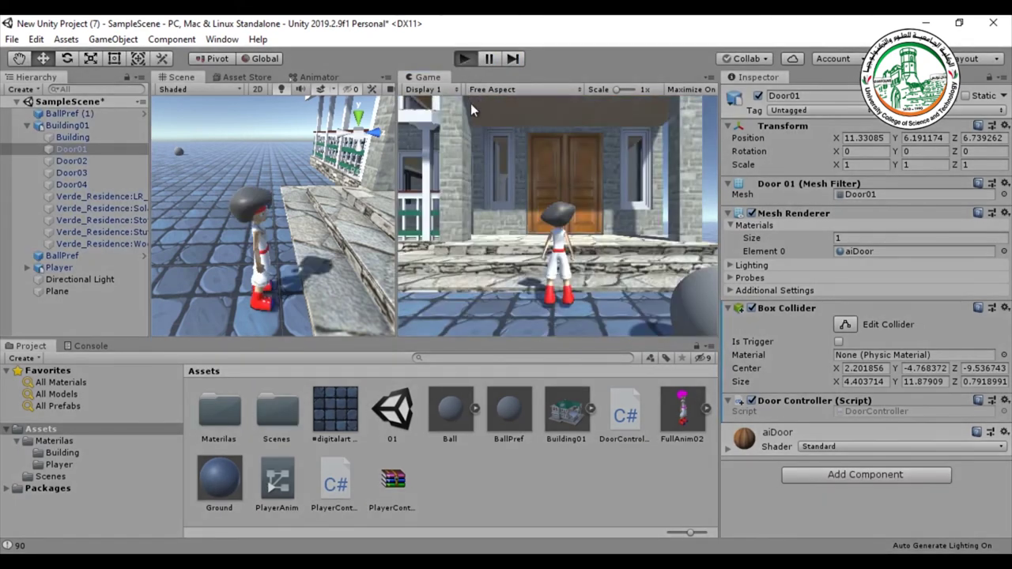
- Run the scene, walk the player back and forth at the first porch step to check how it climbs, and stop it
{"action": "key", "text": "ctrl+p"}
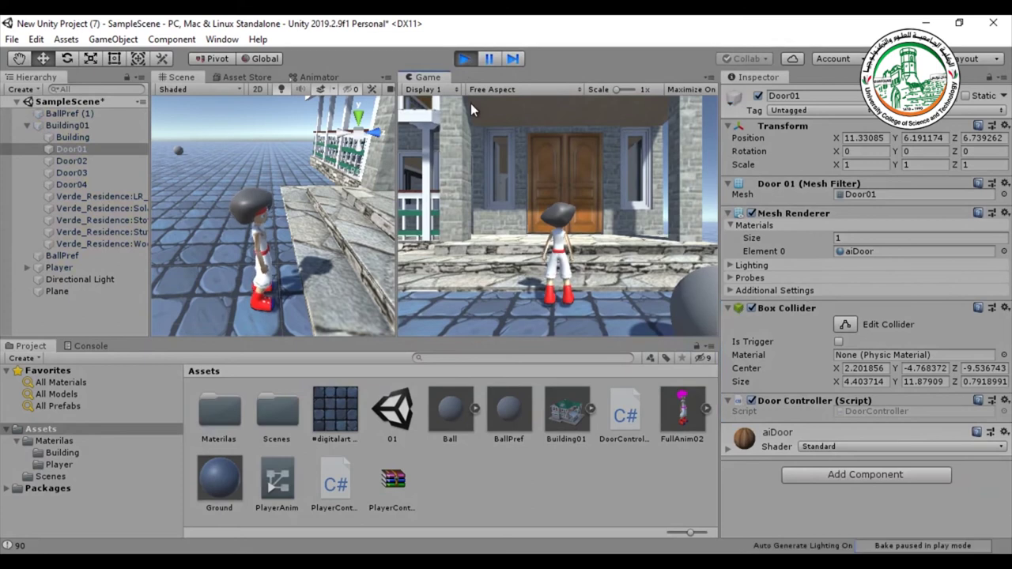
{"action": "key", "text": "Up"}
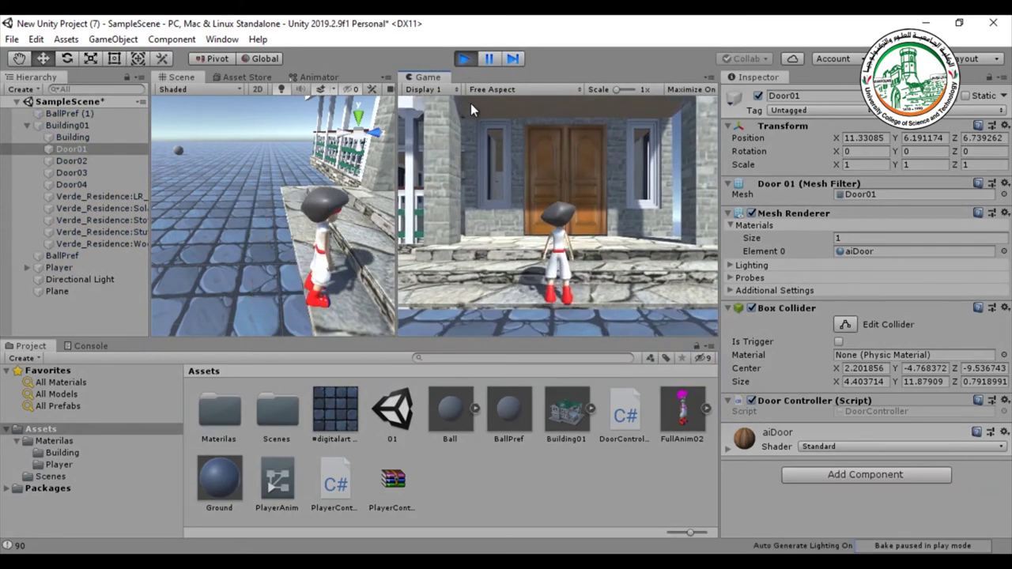
{"action": "key", "text": "Up"}
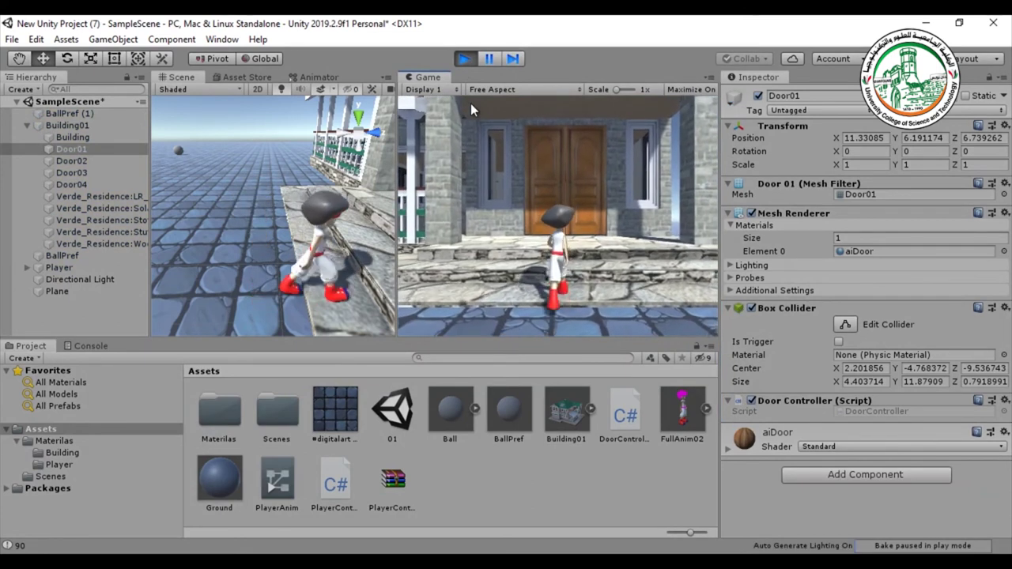
{"action": "key", "text": "Down"}
{"action": "key", "text": "Up"}
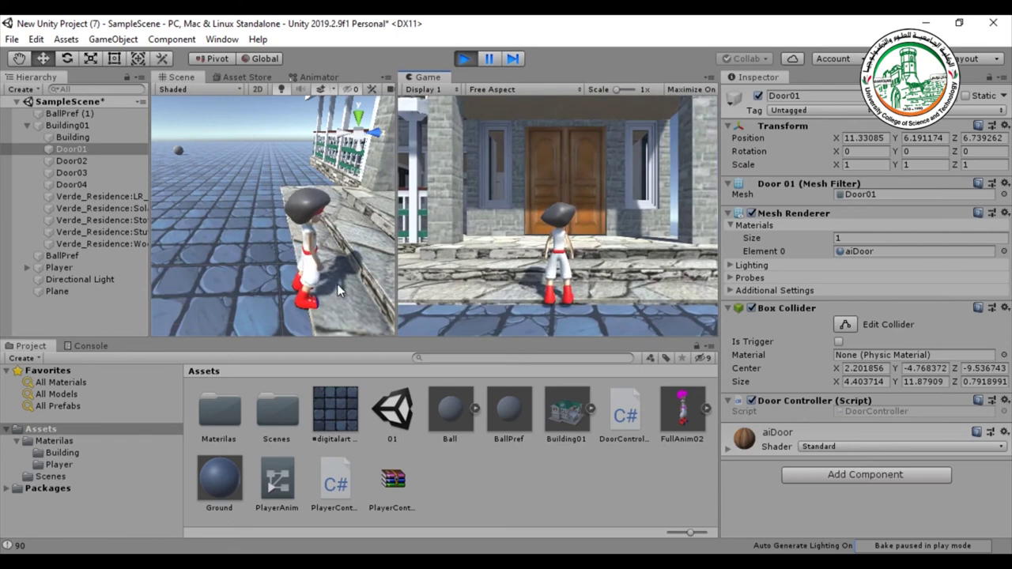
{"action": "key", "text": "Up"}
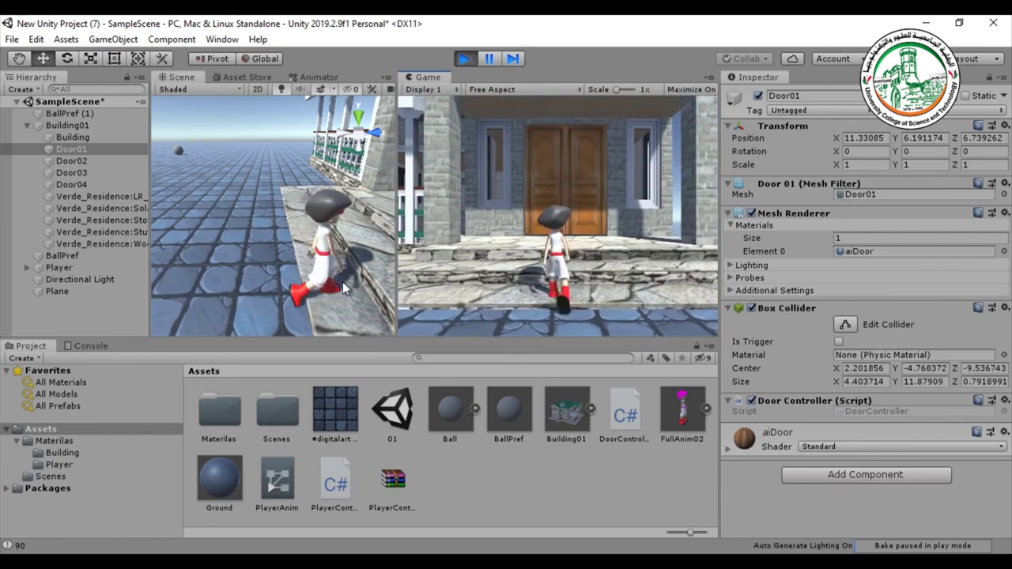
{"action": "left_click", "coordinate": [466, 58]}
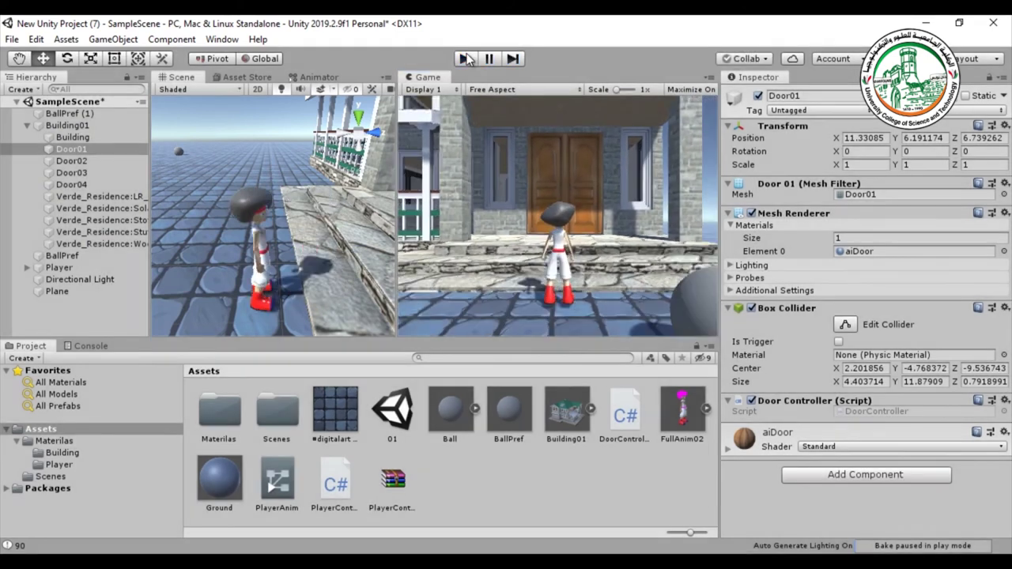
- Create a Cube in the scene and stretch it along the X axis into a long bar beside the porch steps
{"action": "left_click", "coordinate": [26, 125]}
{"action": "right_click", "coordinate": [74, 206]}
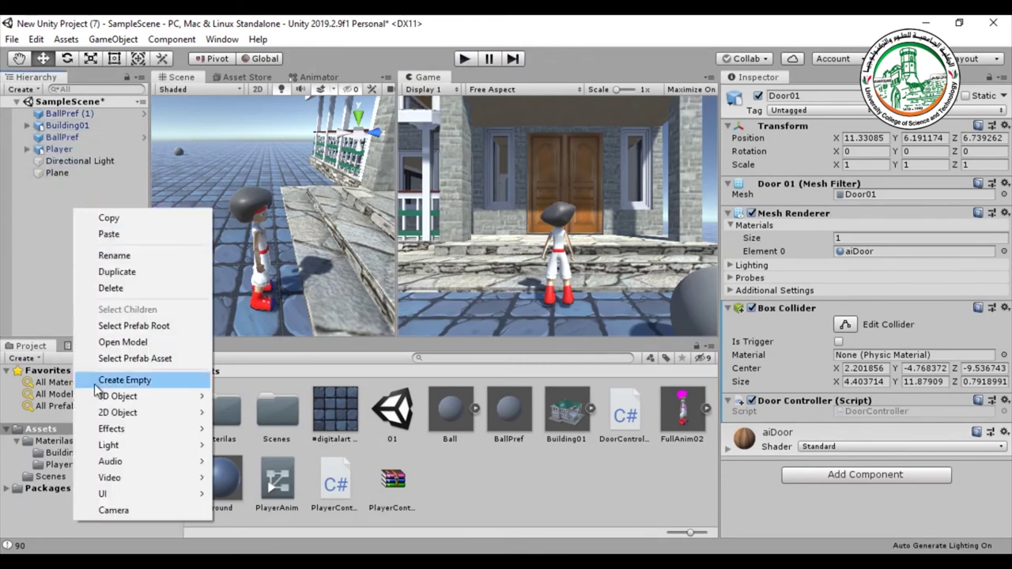
{"action": "mouse_move", "coordinate": [116, 397]}
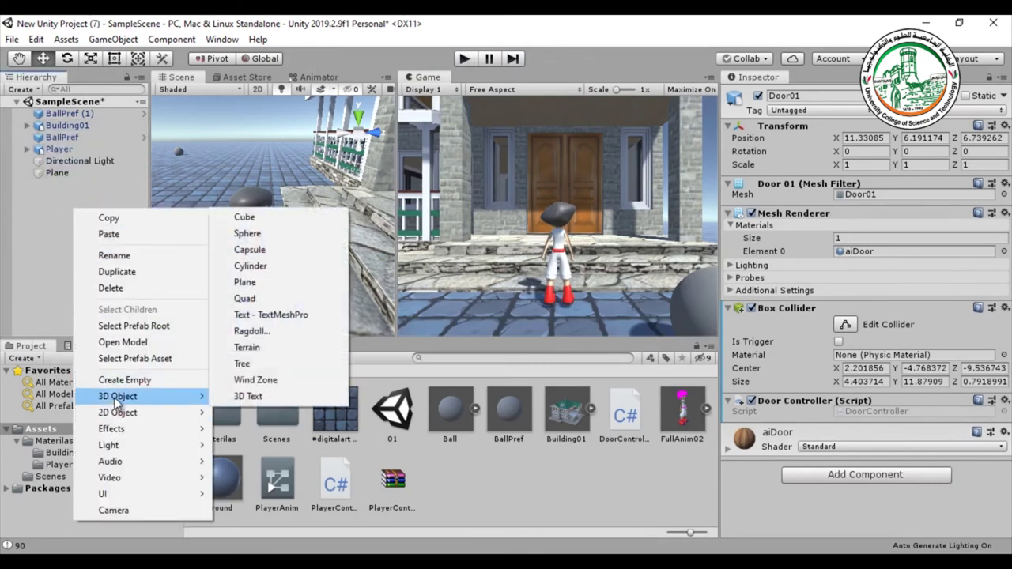
{"action": "left_click", "coordinate": [245, 217]}
{"action": "left_click_drag", "start_coordinate": [255, 273], "coordinate": [413, 253], "text": "alt"}
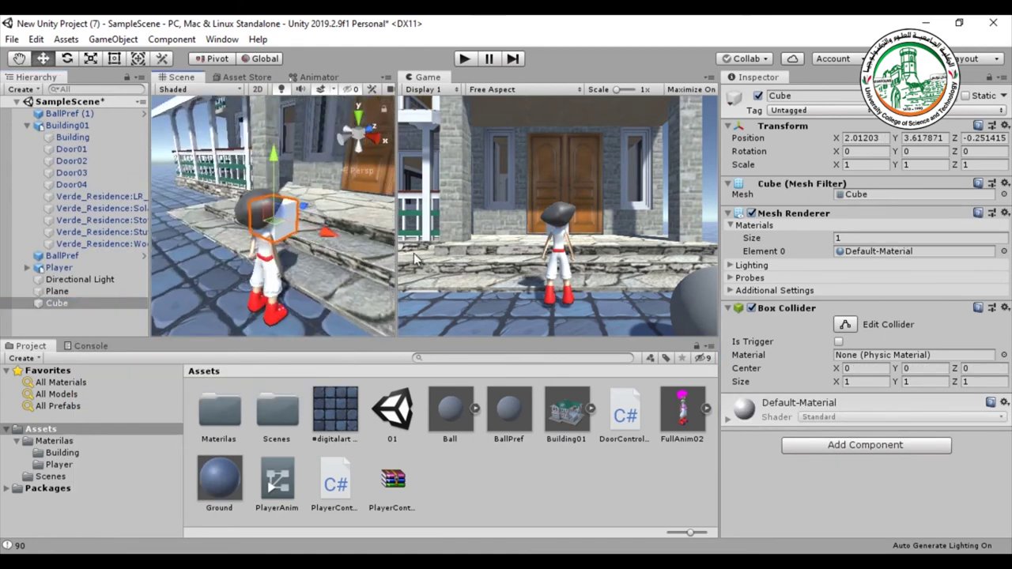
{"action": "left_click", "coordinate": [90, 60]}
{"action": "left_click_drag", "start_coordinate": [321, 236], "coordinate": [570, 239]}
- Maximize the Scene view, lower the cube to the porch steps and scale it into a wide slab spanning their length
{"action": "key", "text": "shift+space"}
{"action": "scroll", "coordinate": [401, 288], "scroll_direction": "down", "scroll_amount": 8}
{"action": "key", "text": "w"}
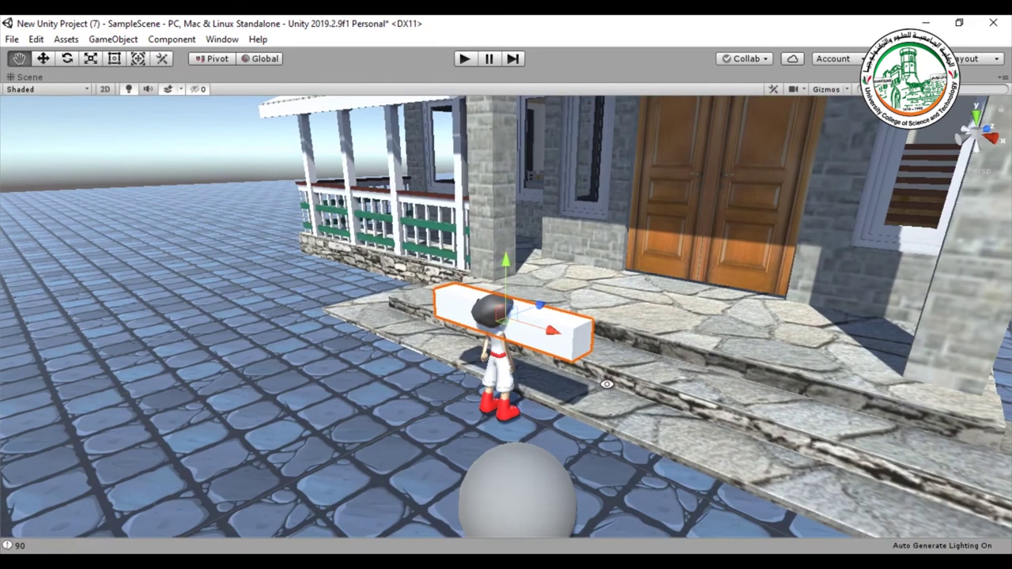
{"action": "left_click_drag", "start_coordinate": [606, 383], "coordinate": [382, 384], "text": "alt"}
{"action": "left_click_drag", "start_coordinate": [506, 262], "coordinate": [527, 350]}
{"action": "left_click_drag", "start_coordinate": [564, 404], "coordinate": [3, 428]}
{"action": "key", "text": "r"}
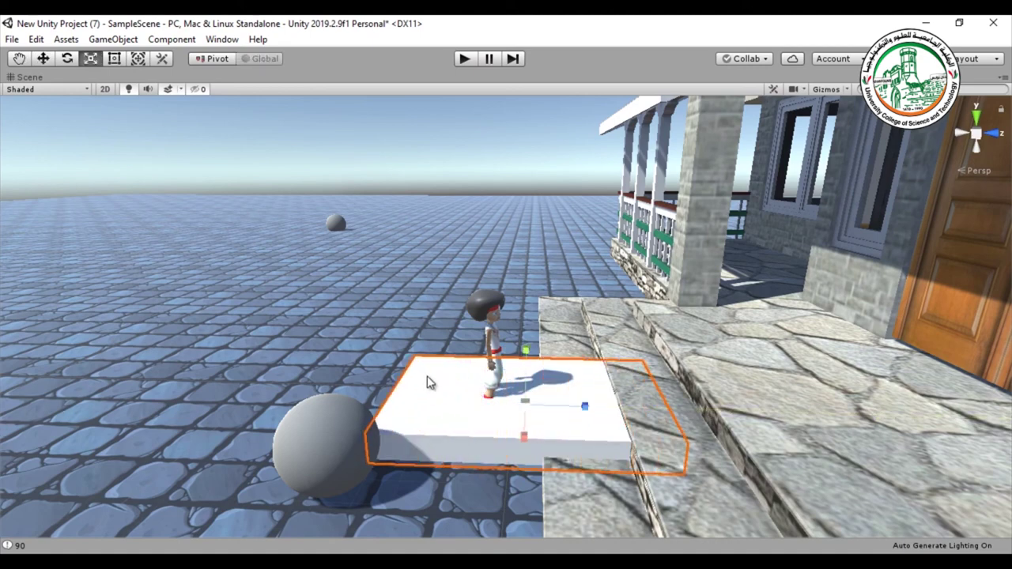
{"action": "scroll", "coordinate": [427, 377], "scroll_direction": "down", "scroll_amount": 3}
{"action": "left_click_drag", "start_coordinate": [427, 378], "coordinate": [630, 357], "text": "alt"}
- Tilt the slab up toward the front doors and shift it over the porch steps, raising it to cover them
{"action": "key", "text": "w"}
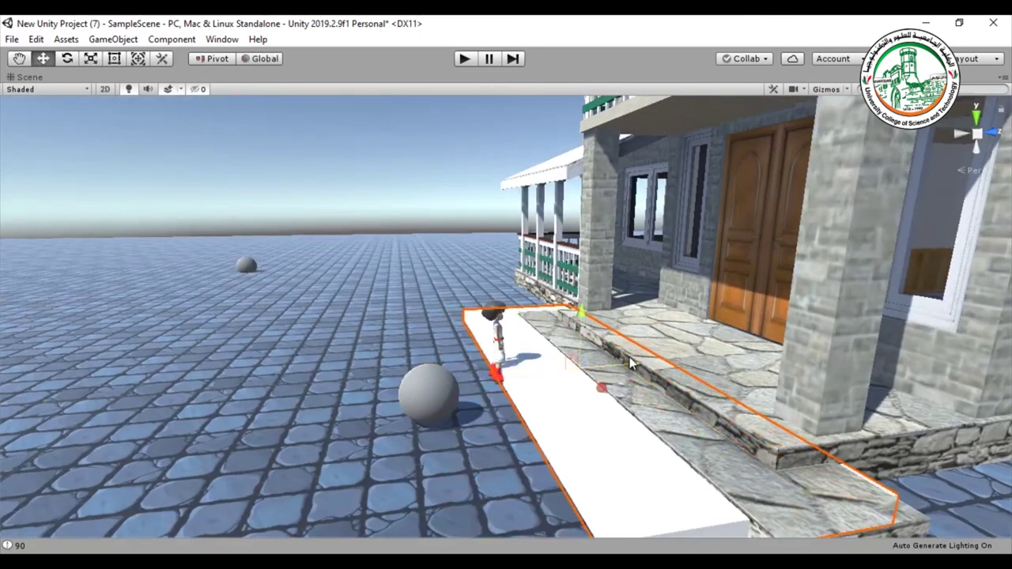
{"action": "key", "text": "e"}
{"action": "left_click_drag", "start_coordinate": [553, 324], "coordinate": [544, 340]}
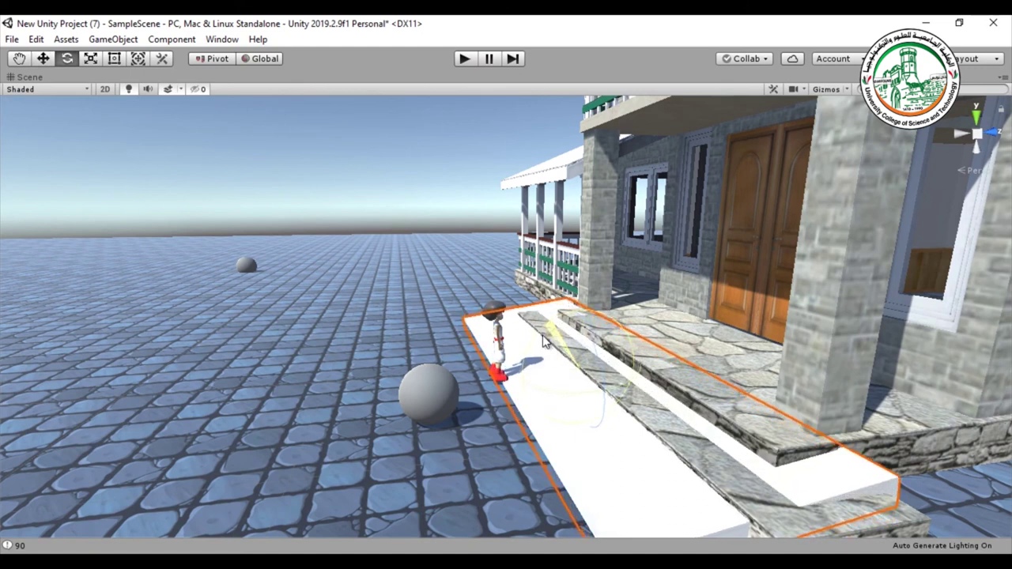
{"action": "key", "text": "w"}
{"action": "left_click_drag", "start_coordinate": [600, 365], "coordinate": [597, 373]}
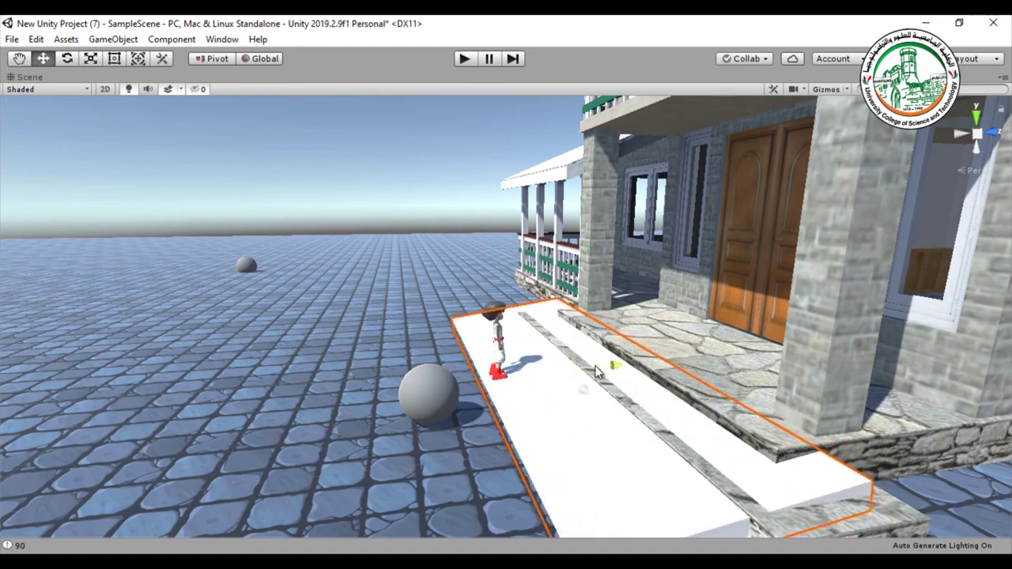
{"action": "left_click_drag", "start_coordinate": [560, 323], "coordinate": [555, 315]}
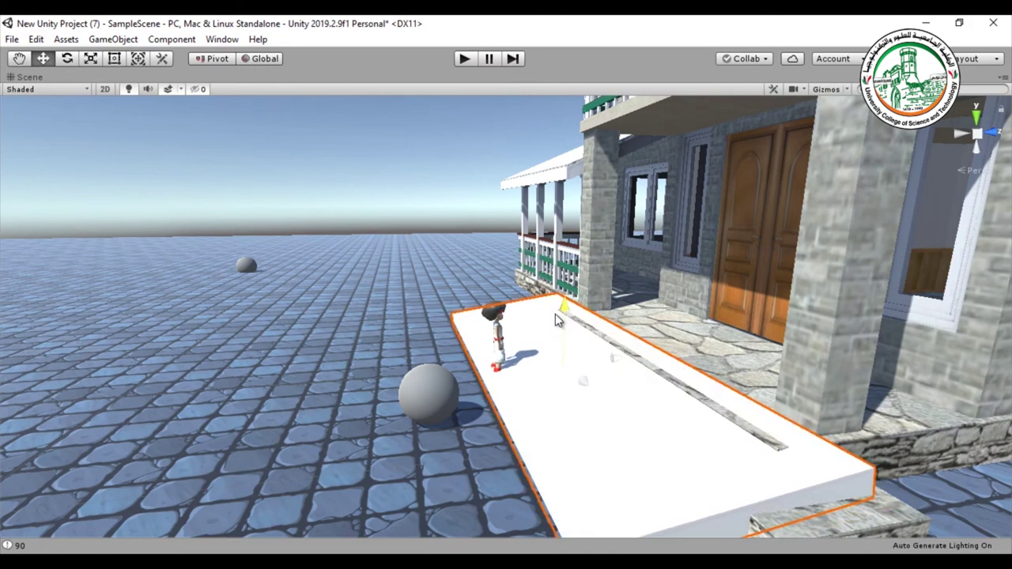
{"action": "left_click_drag", "start_coordinate": [612, 352], "coordinate": [550, 339]}
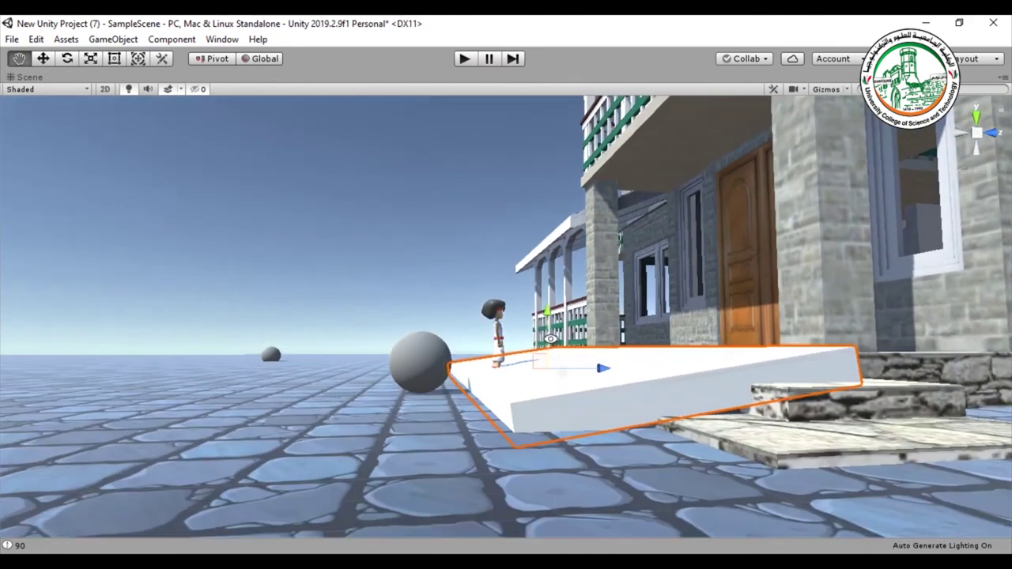
- Tilt the slab more steeply and lower it slightly to form a ramp from the ground to the porch floor, and deselect it
{"action": "key", "text": "e"}
{"action": "left_click_drag", "start_coordinate": [514, 321], "coordinate": [511, 330]}
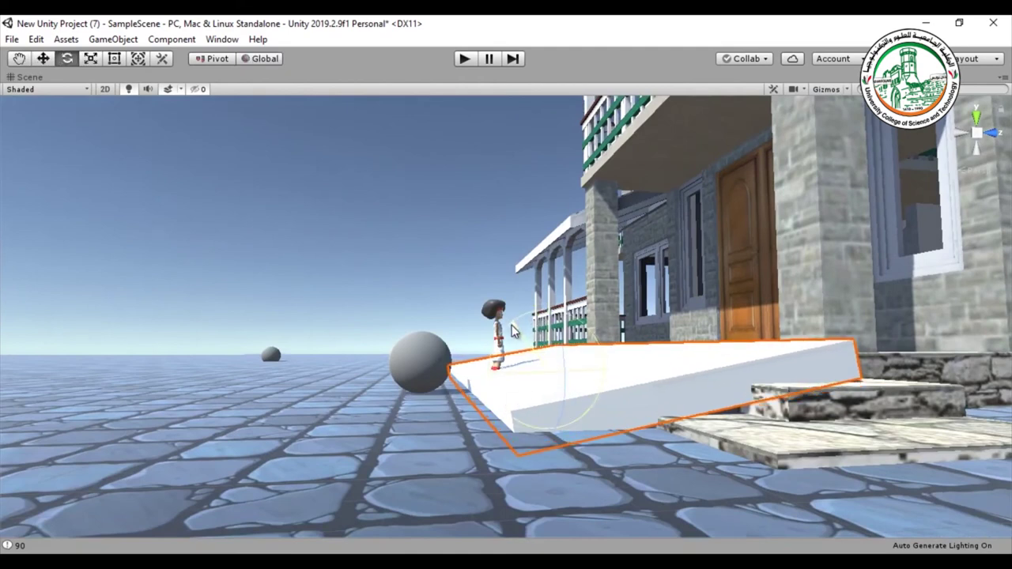
{"action": "key", "text": "ctrl+z"}
{"action": "left_click_drag", "start_coordinate": [432, 393], "coordinate": [540, 427], "text": "alt"}
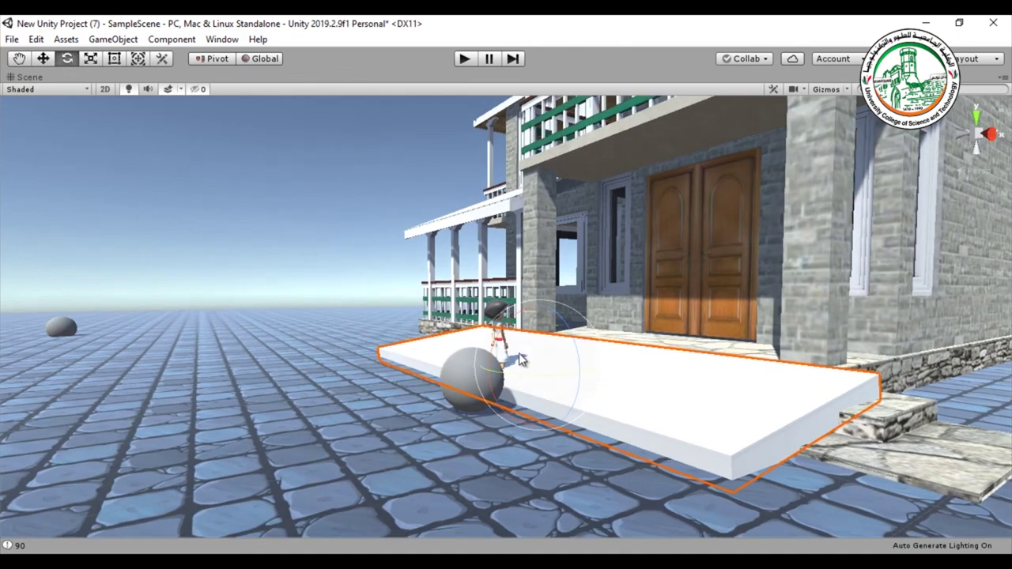
{"action": "left_click_drag", "start_coordinate": [500, 339], "coordinate": [497, 353]}
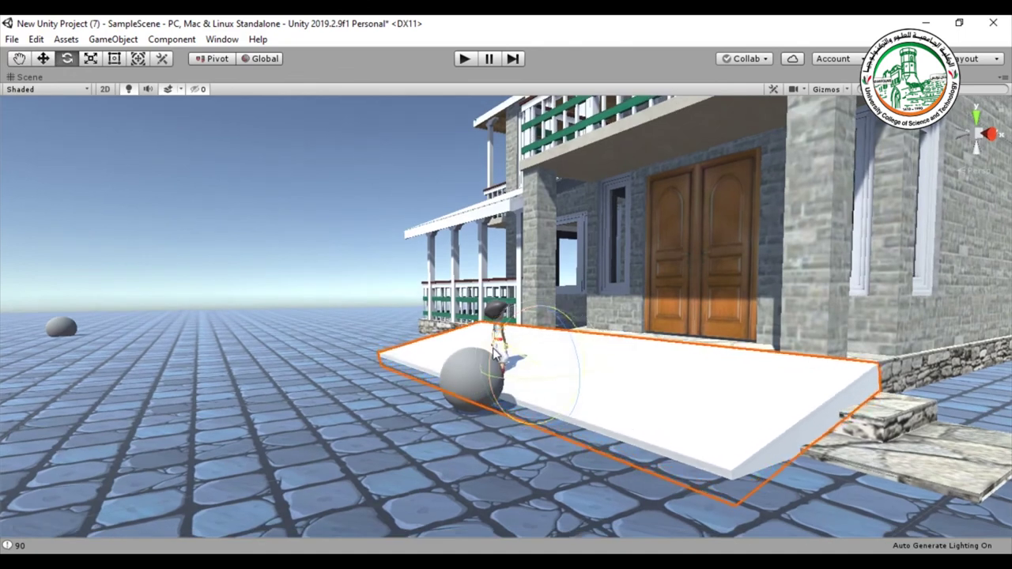
{"action": "key", "text": "w"}
{"action": "left_click_drag", "start_coordinate": [536, 311], "coordinate": [534, 319]}
{"action": "left_click_drag", "start_coordinate": [531, 373], "coordinate": [575, 456], "text": "alt"}
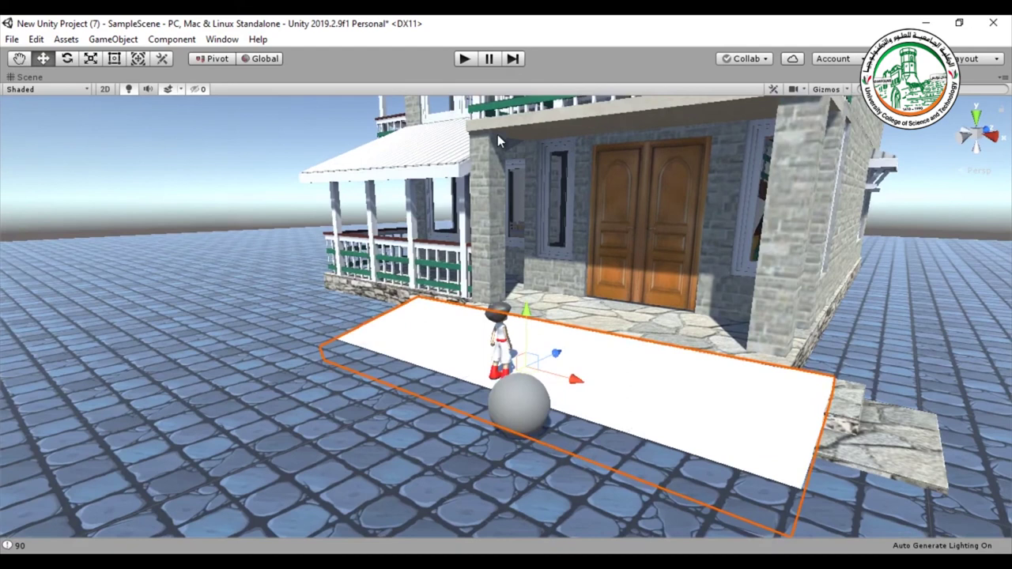
{"action": "left_click", "coordinate": [188, 195]}
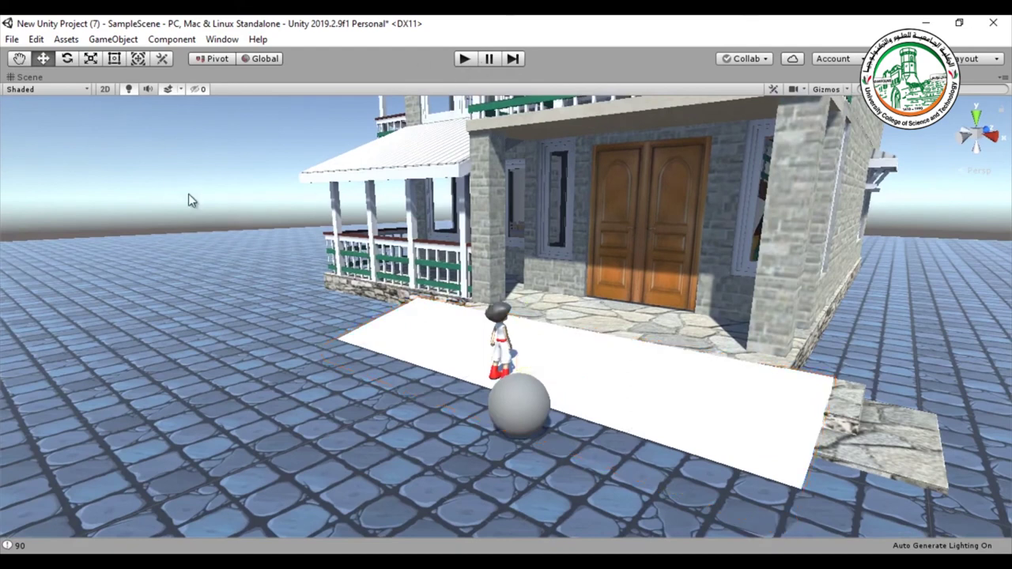
- Restore the full editor layout and move the Player off the ramp onto the ground in front, to about Z -12.82
{"action": "key", "text": "shift+space"}
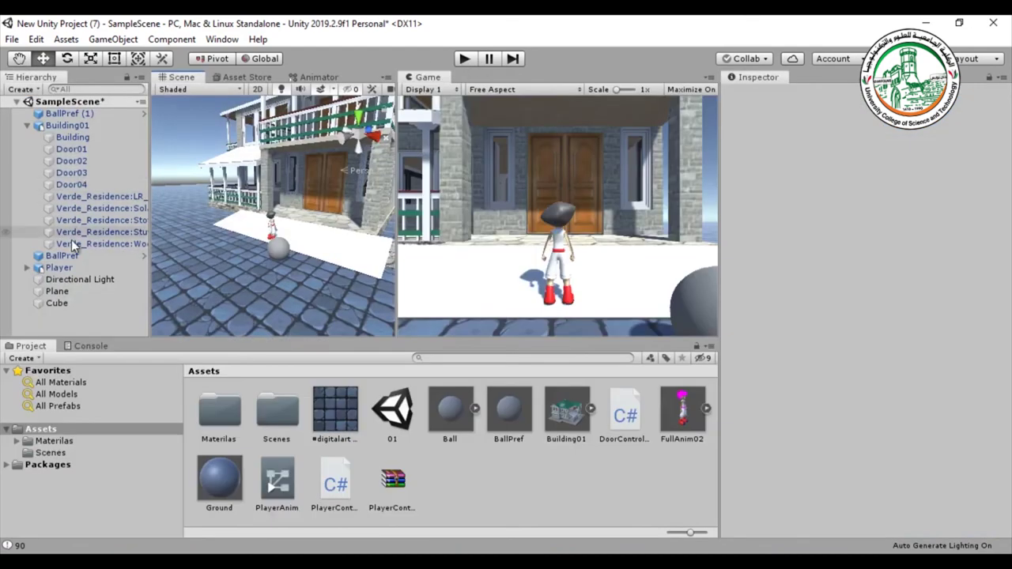
{"action": "left_click", "coordinate": [59, 302]}
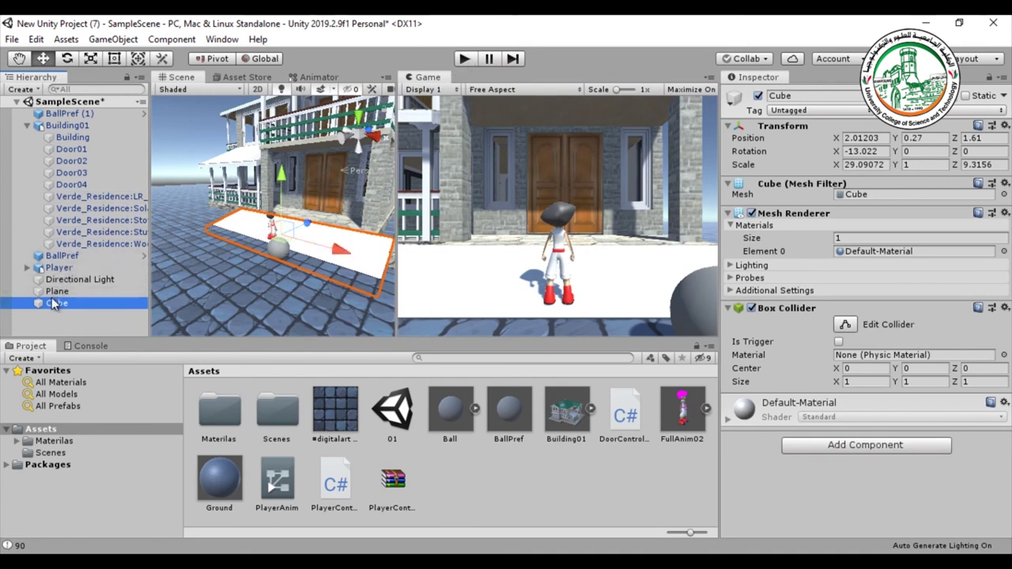
{"action": "left_click", "coordinate": [68, 269]}
{"action": "left_click_drag", "start_coordinate": [299, 229], "coordinate": [263, 260]}
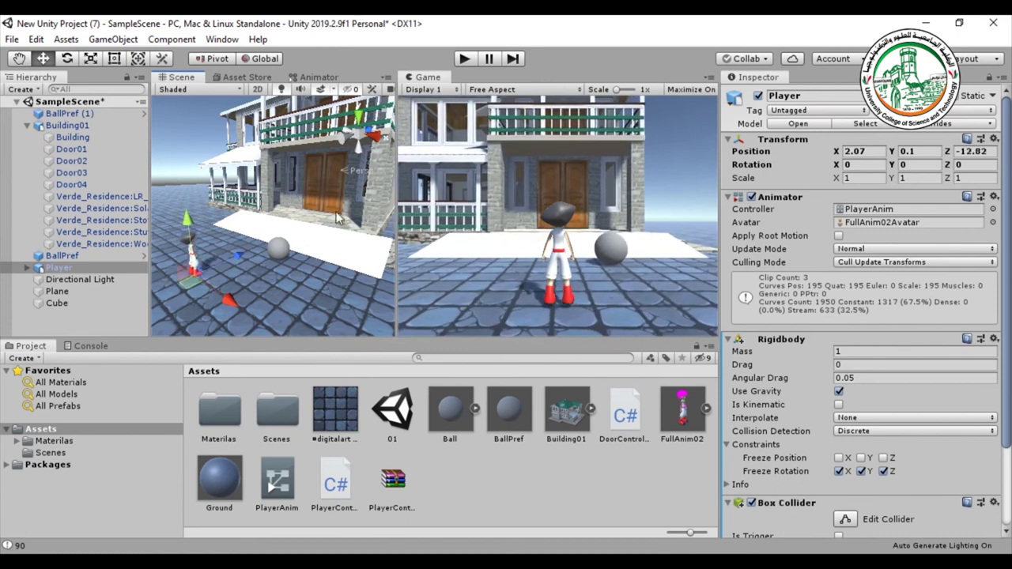
- Play-test the scene by walking the player up the white ramp and back down to the ground, and stop the game
{"action": "left_click", "coordinate": [463, 63]}
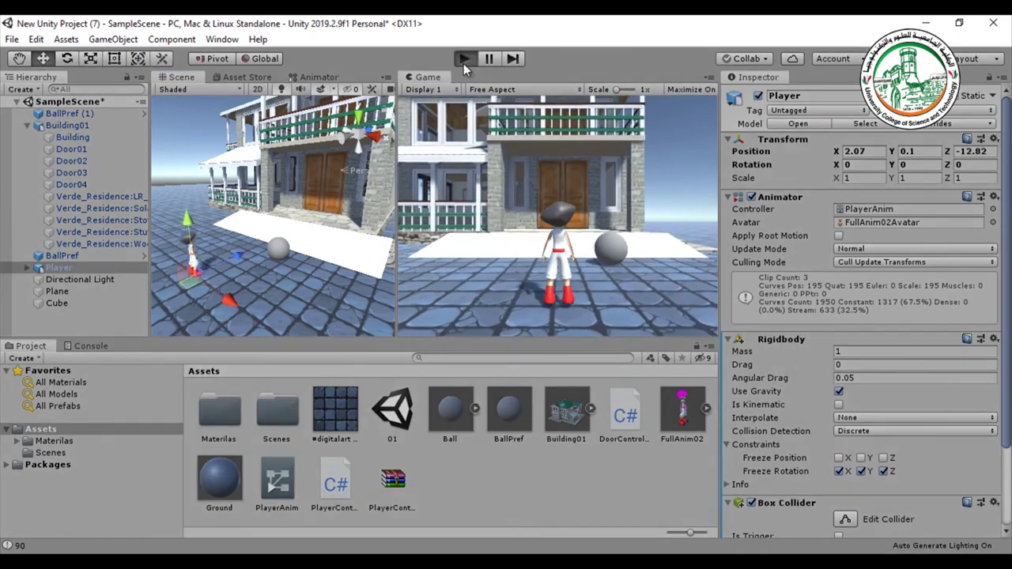
{"action": "key", "text": "Up"}
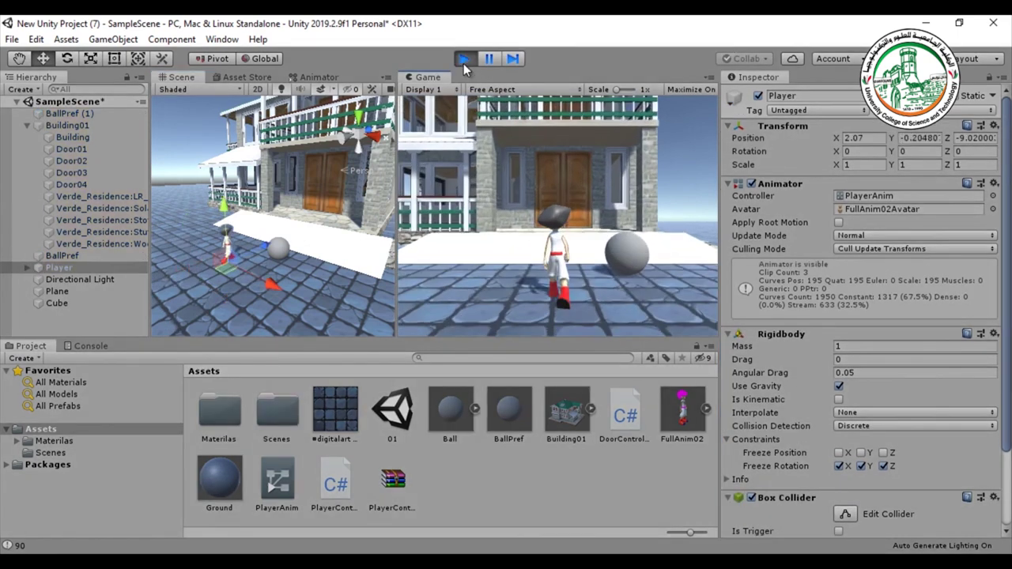
{"action": "key", "text": "Up"}
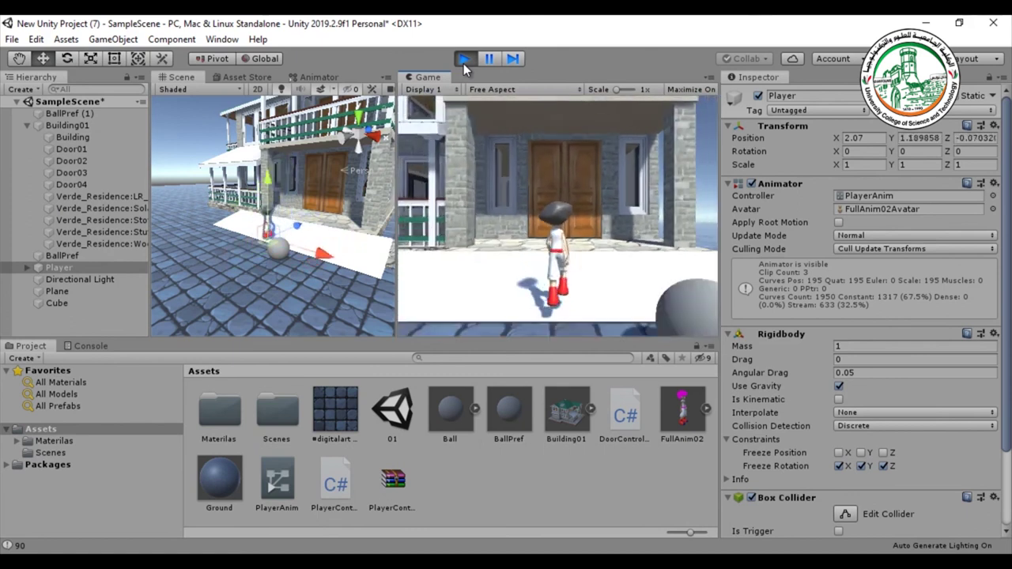
{"action": "key", "text": "Up"}
{"action": "key", "text": "Down"}
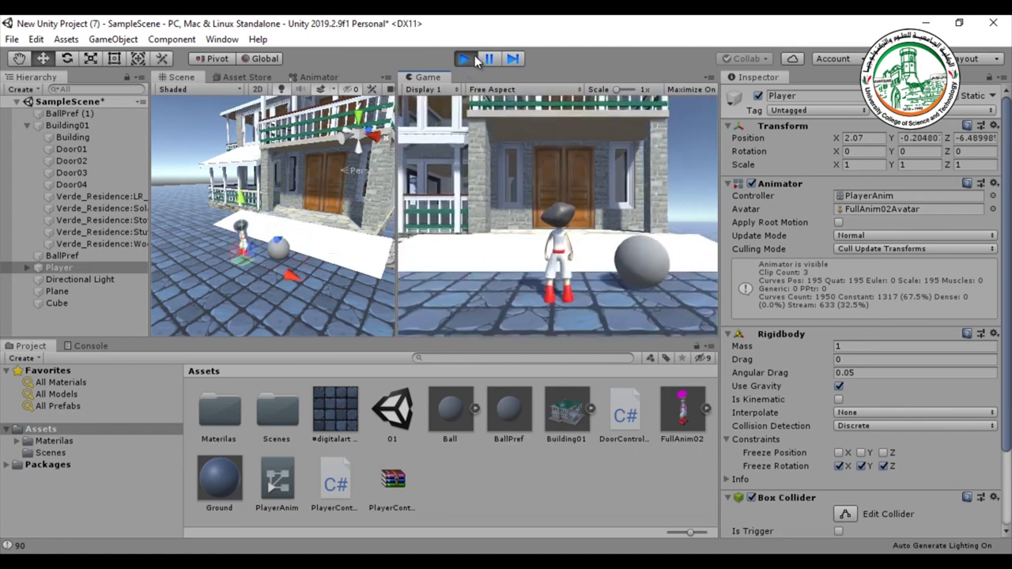
{"action": "left_click", "coordinate": [473, 60]}
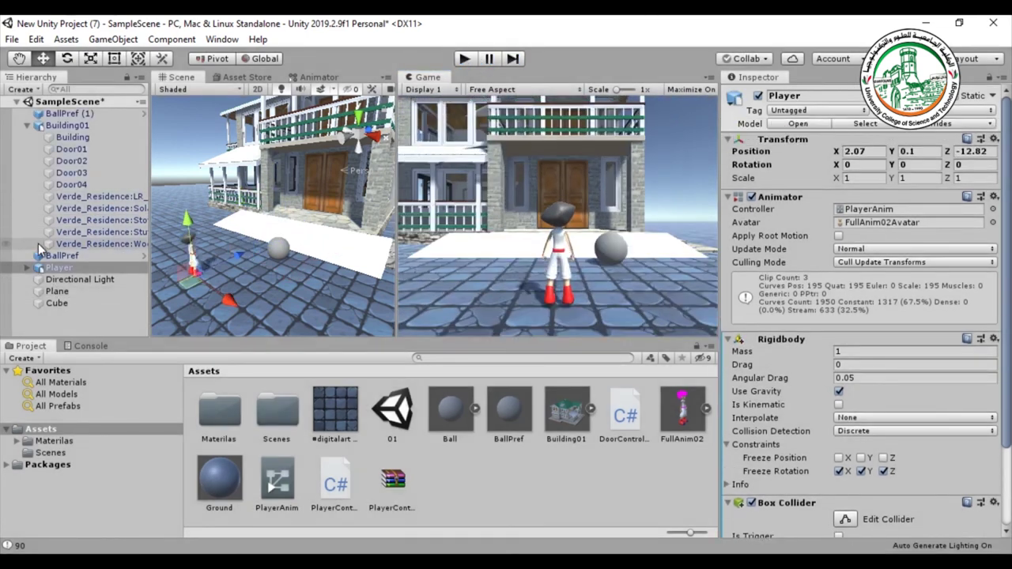
- Collapse the Building01 hierarchy and make the Cube ramp invisible by disabling its Mesh Renderer, keeping the Box Collider enabled
{"action": "left_click", "coordinate": [28, 126]}
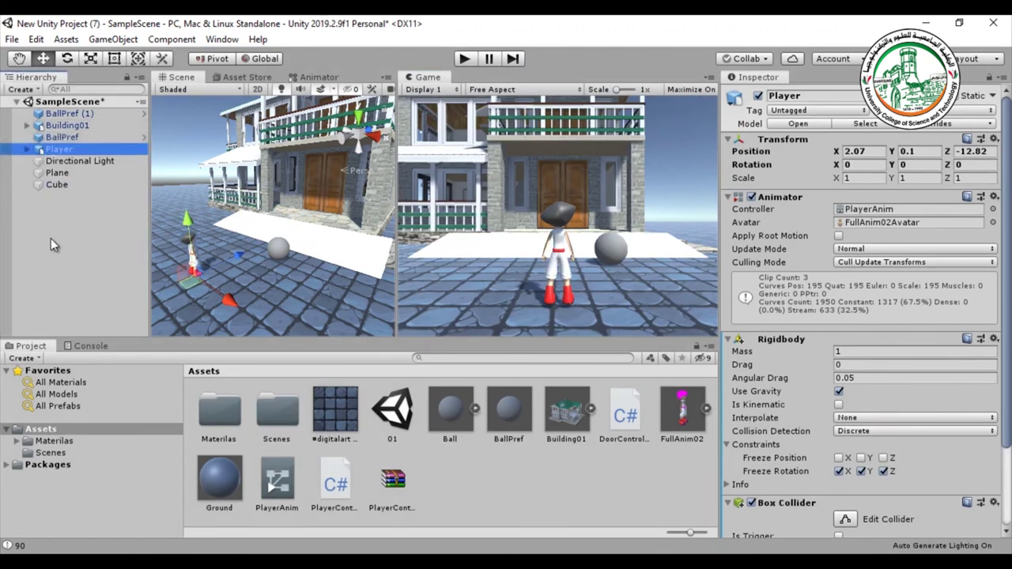
{"action": "left_click", "coordinate": [57, 184]}
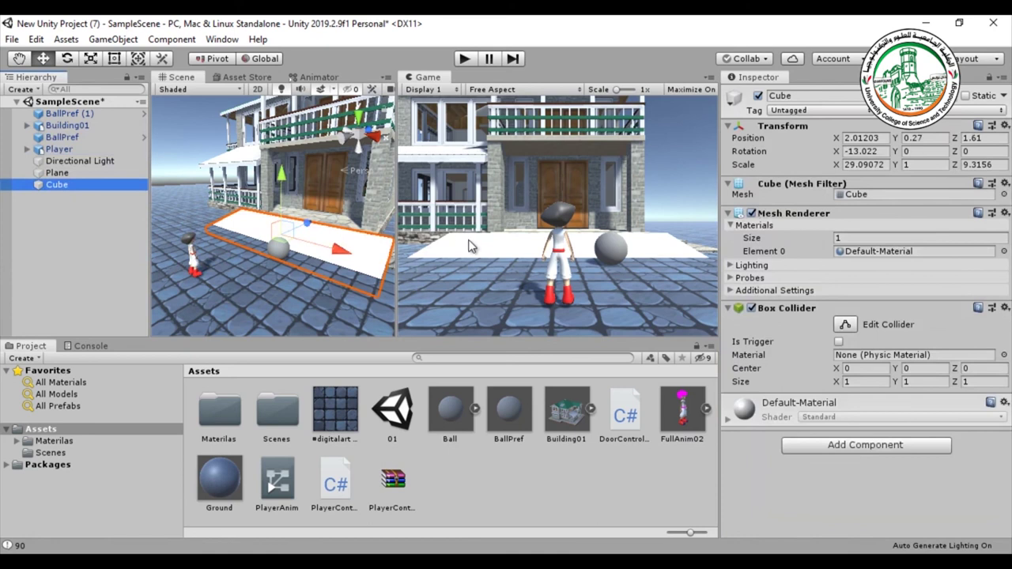
{"action": "left_click", "coordinate": [752, 214]}
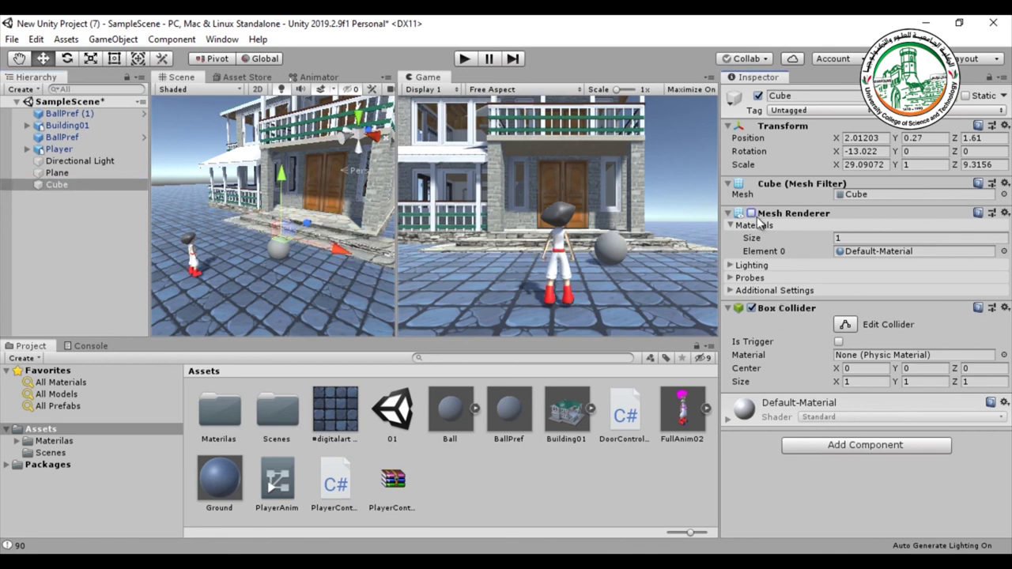
{"action": "left_click", "coordinate": [752, 214]}
{"action": "left_click", "coordinate": [752, 213]}
{"action": "left_click", "coordinate": [752, 214]}
{"action": "left_click", "coordinate": [752, 214]}
{"action": "left_click", "coordinate": [751, 213]}
{"action": "left_click", "coordinate": [752, 214]}
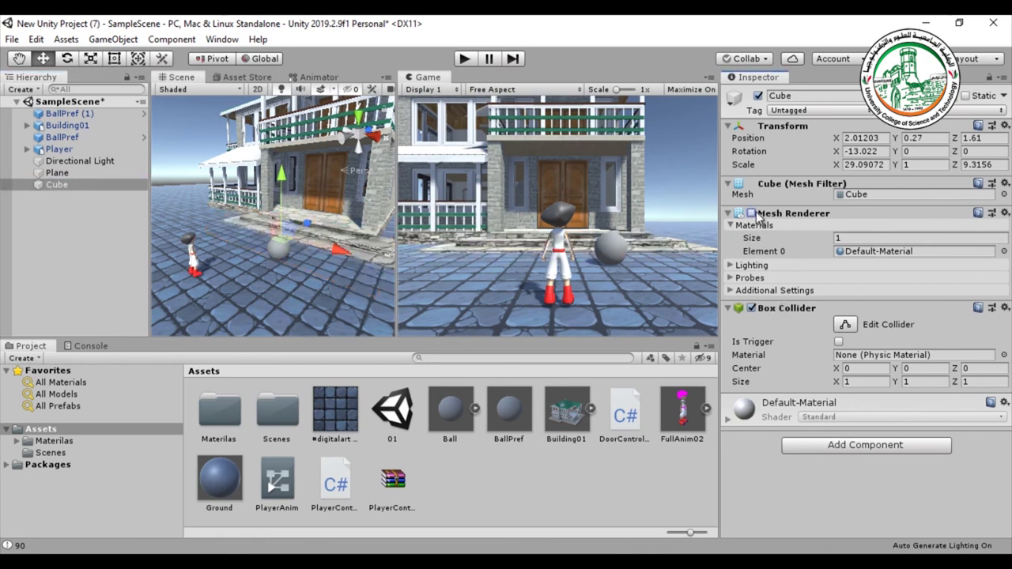
- Run the game and walk the player up the porch steps over the invisible ramp and back down to the ground
{"action": "left_click", "coordinate": [465, 59]}
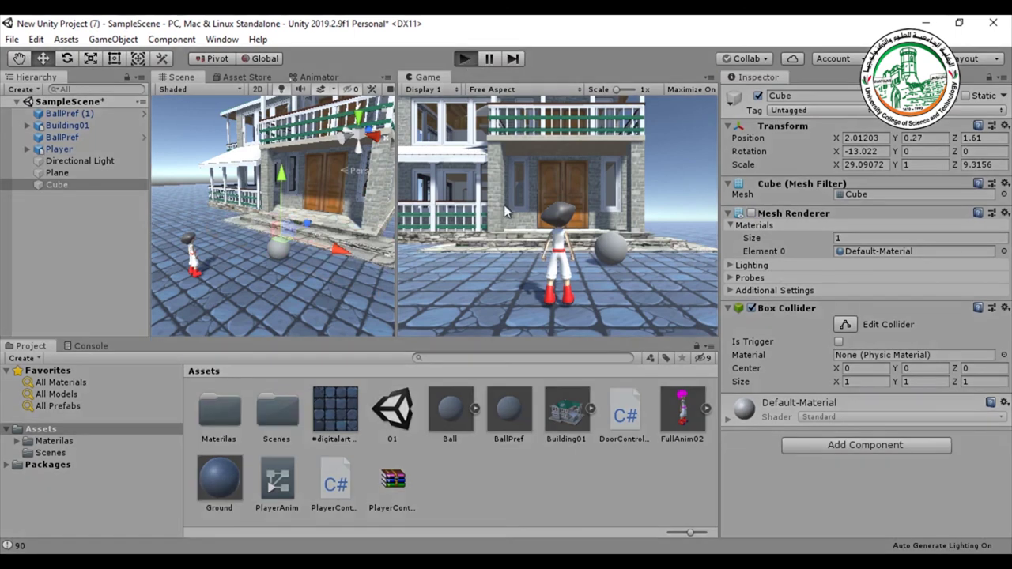
{"action": "key", "text": "Up"}
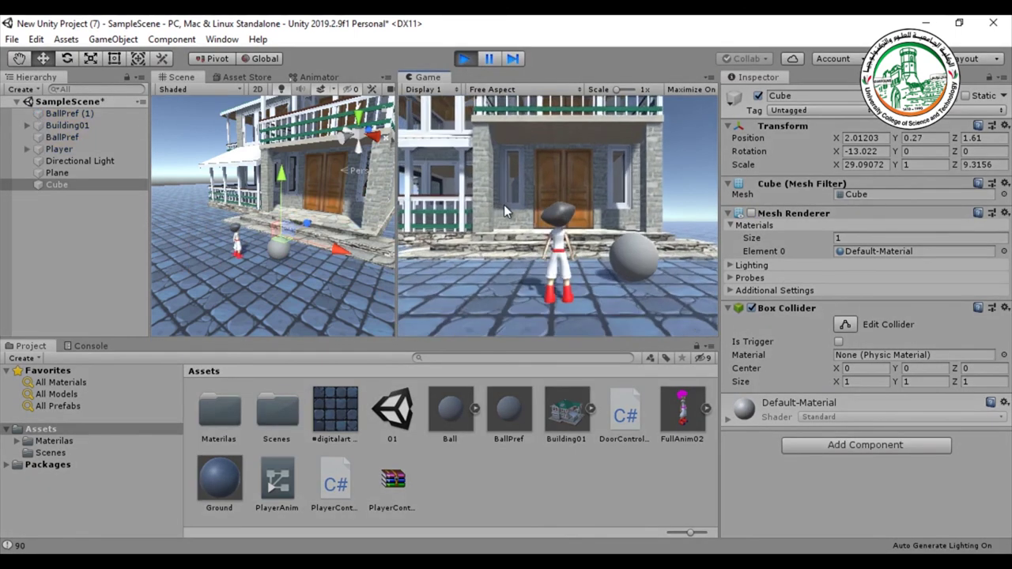
{"action": "key", "text": "Right"}
{"action": "key", "text": "Up"}
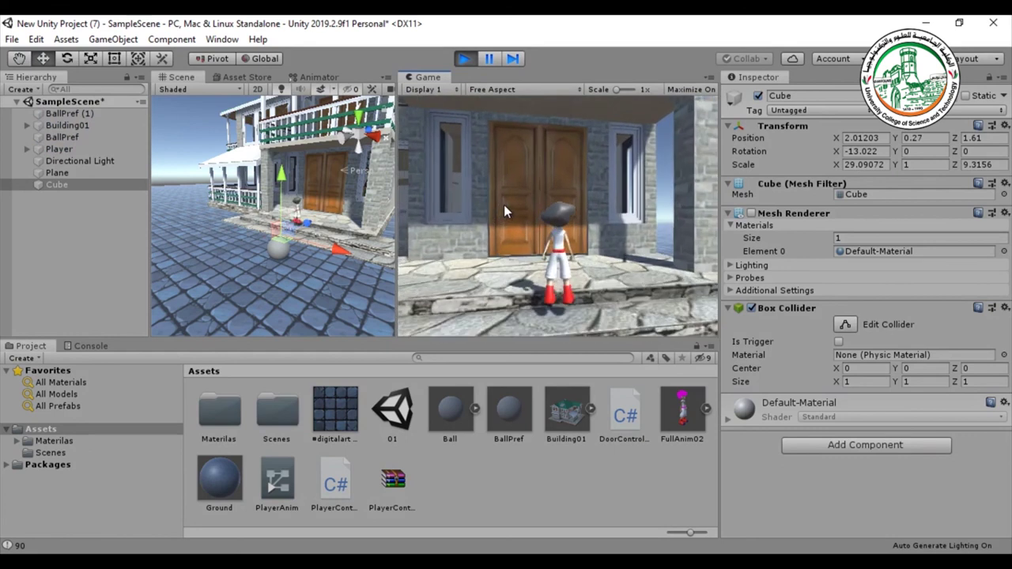
{"action": "key", "text": "Left"}
{"action": "key", "text": "Down"}
{"action": "key", "text": "w"}
{"action": "key", "text": "w"}
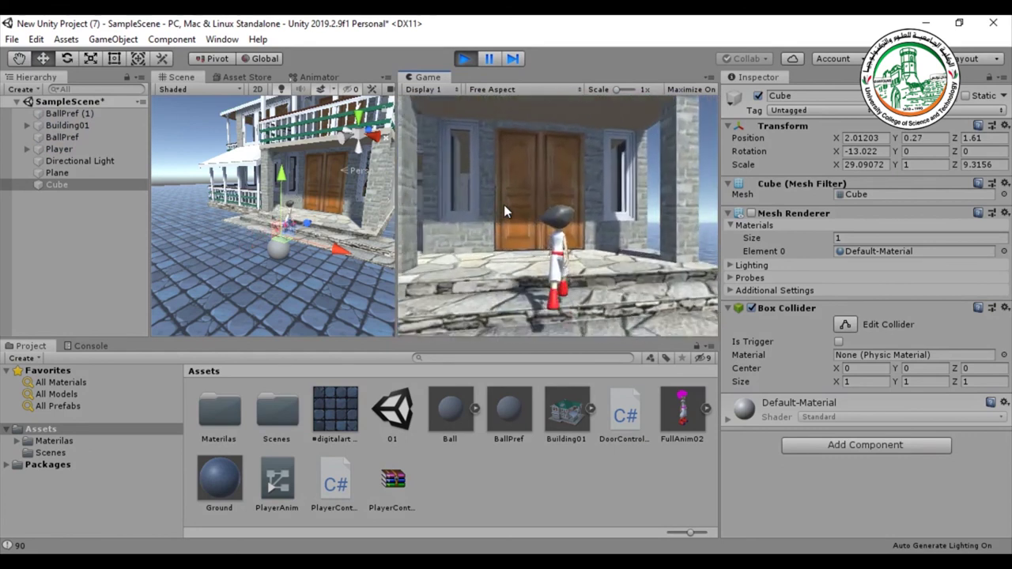
{"action": "key", "text": "s"}
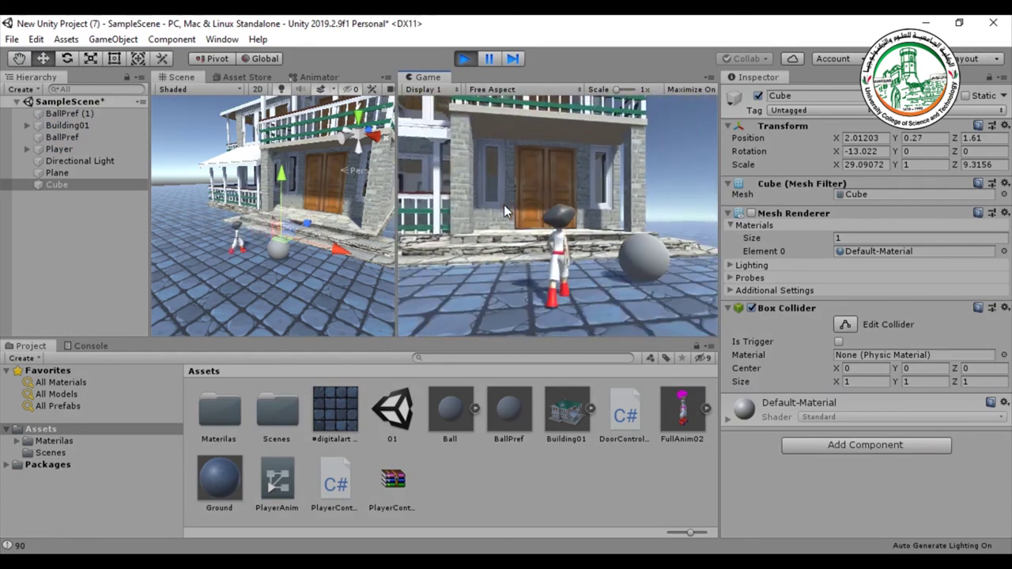
- Walk the player up the steps again and through the front doors into the house interior
{"action": "key", "text": "w"}
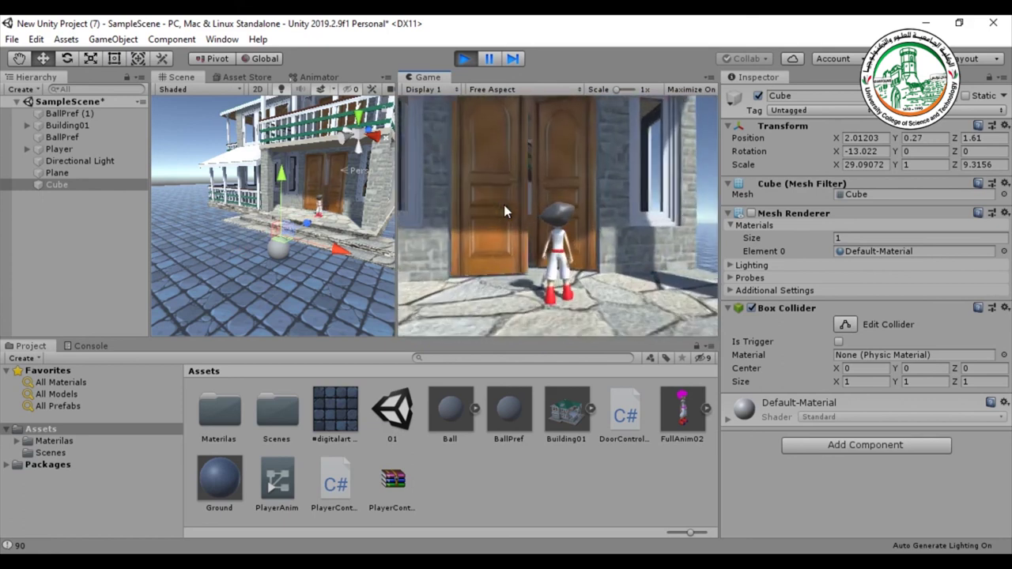
{"action": "key", "text": "w"}
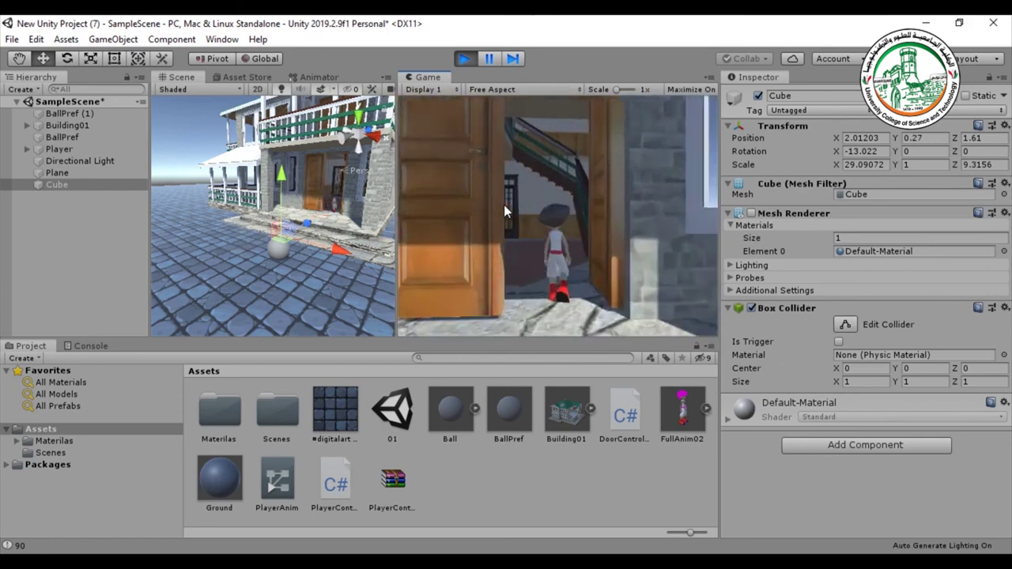
{"action": "key", "text": "w"}
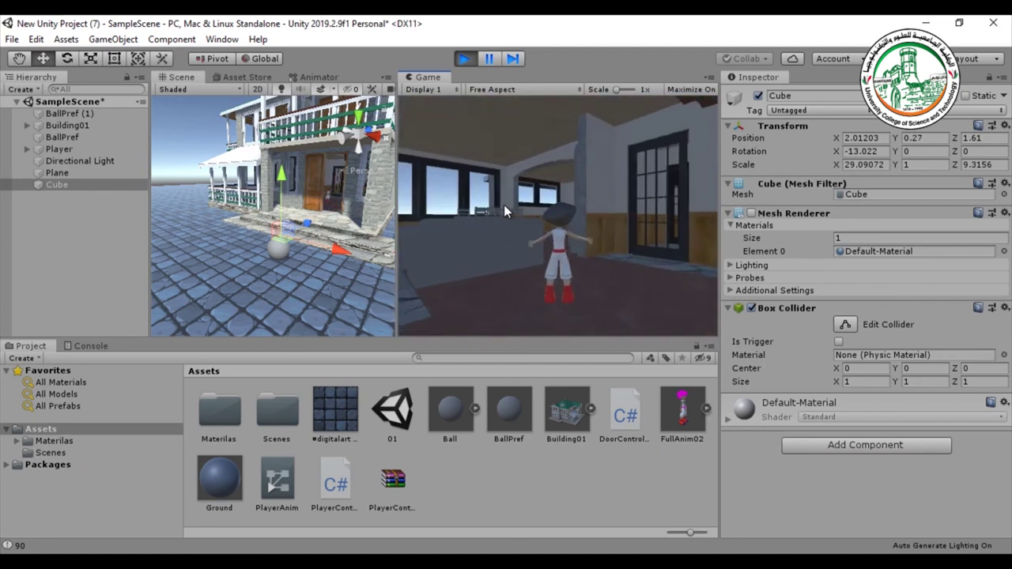
{"action": "key", "text": "w"}
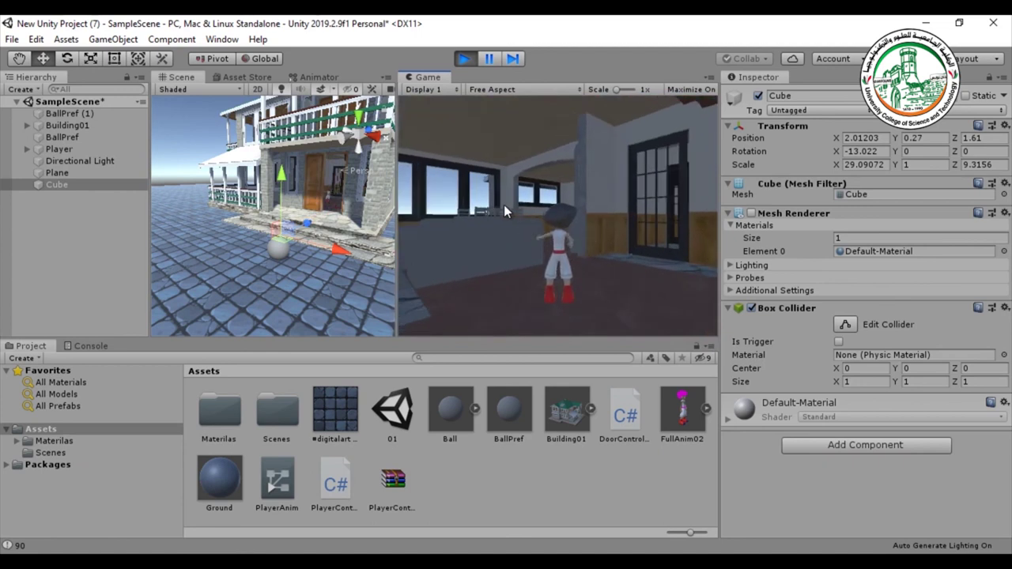